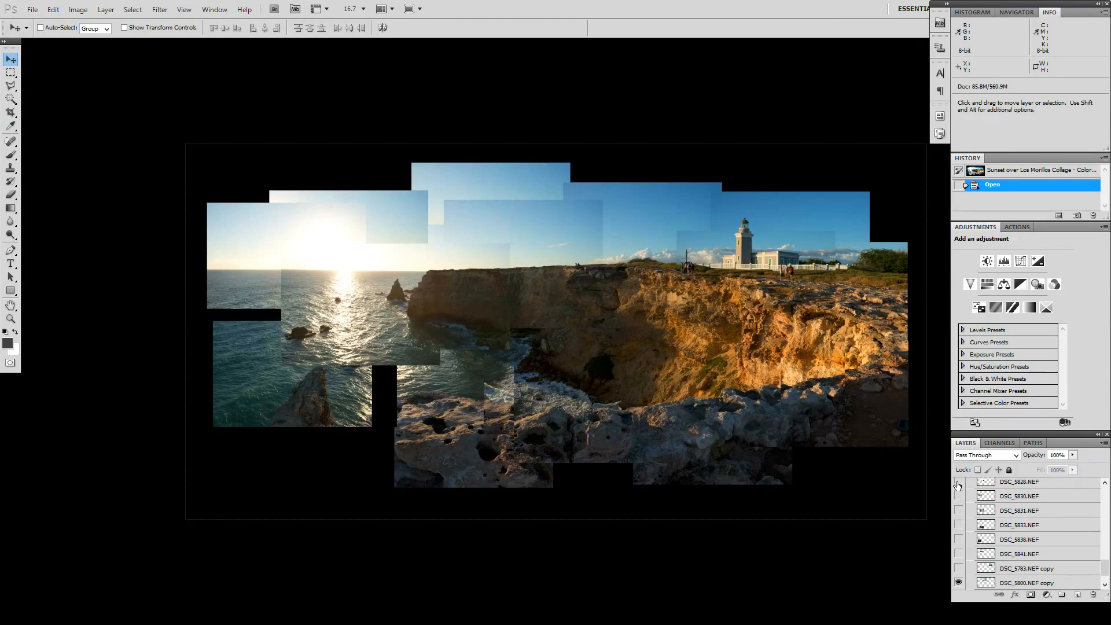
Step: Turn on the visibility of the hidden collage layers from DSC_5828.NEF through DSC_5783.NEF copy
drag(958, 485, 960, 570)
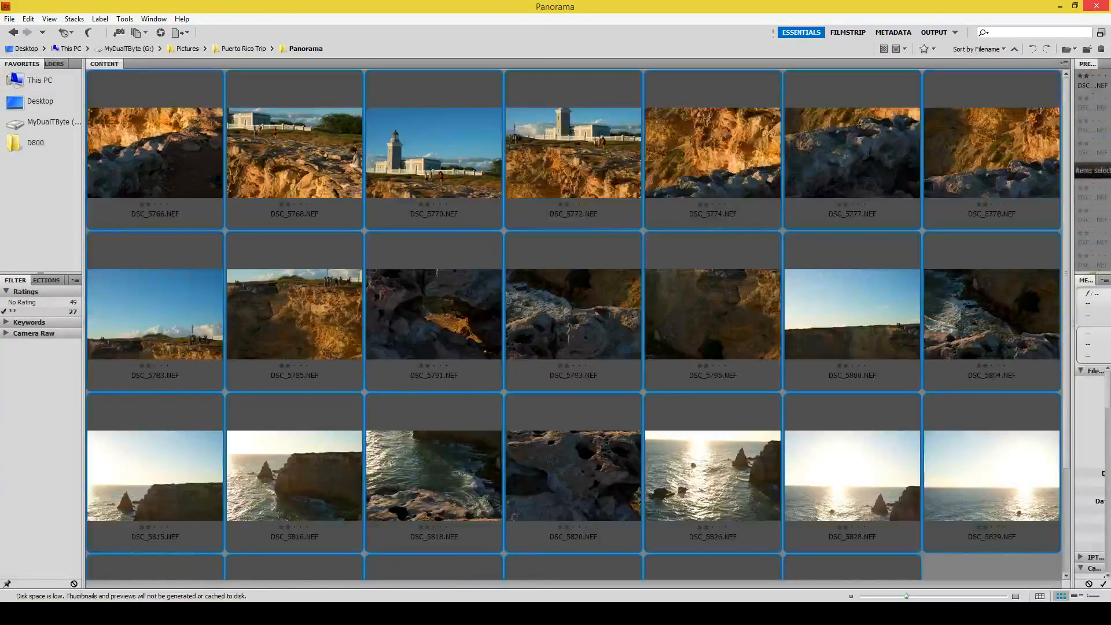
Step: Switch to Bridge and look over the two-star photos in the Panorama folder, selecting all of them and clearing the selection
click(638, 306)
scroll(637, 305, down, 2)
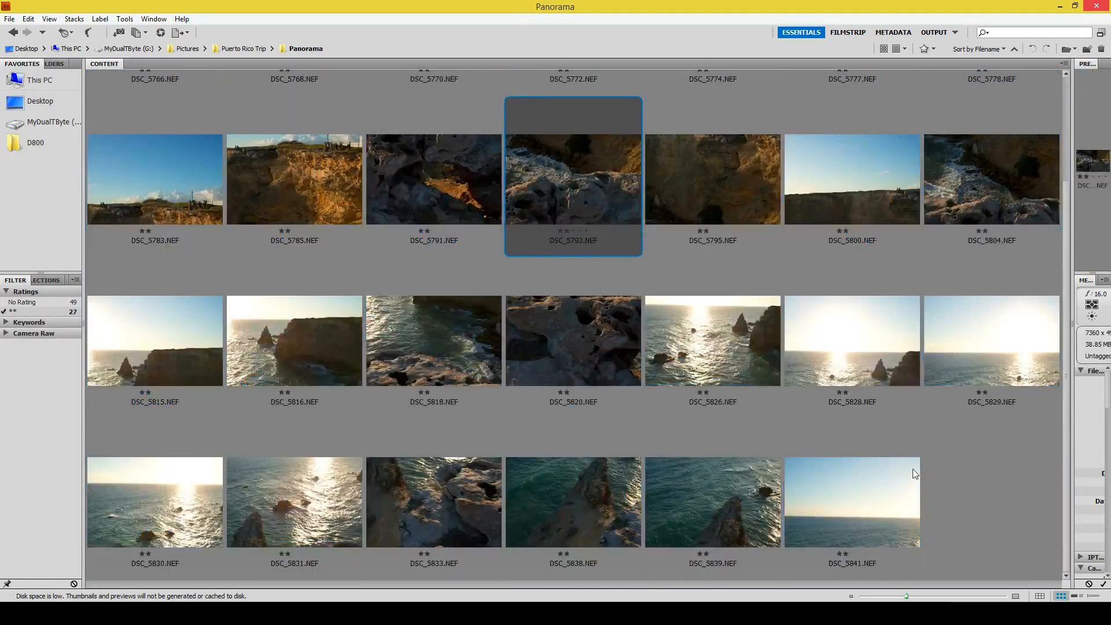
scroll(915, 482, up, 2)
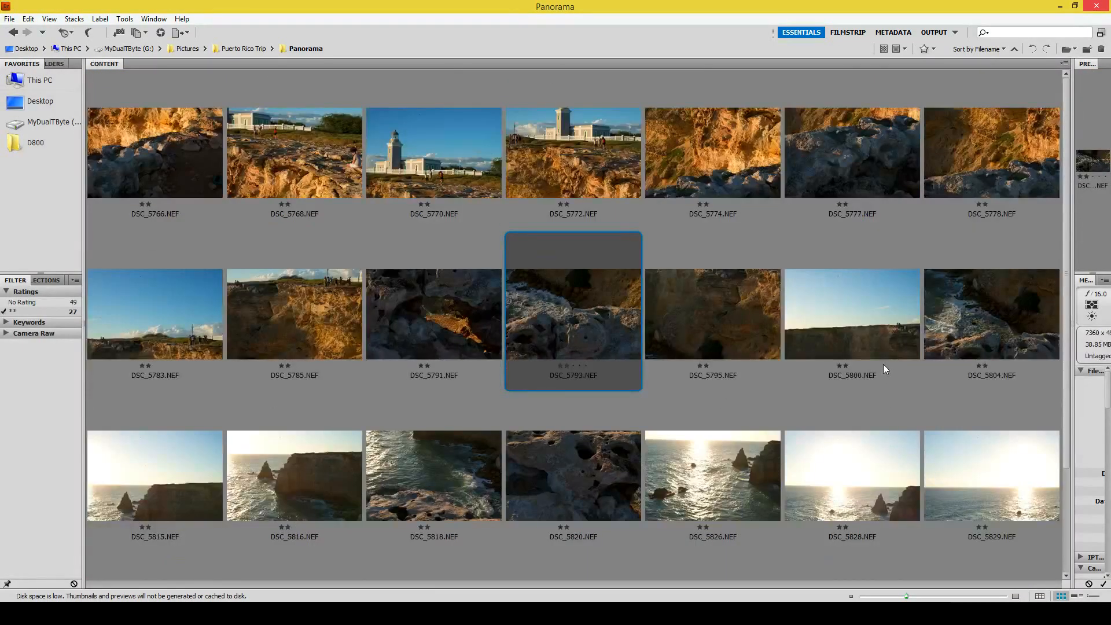
key(ctrl+a)
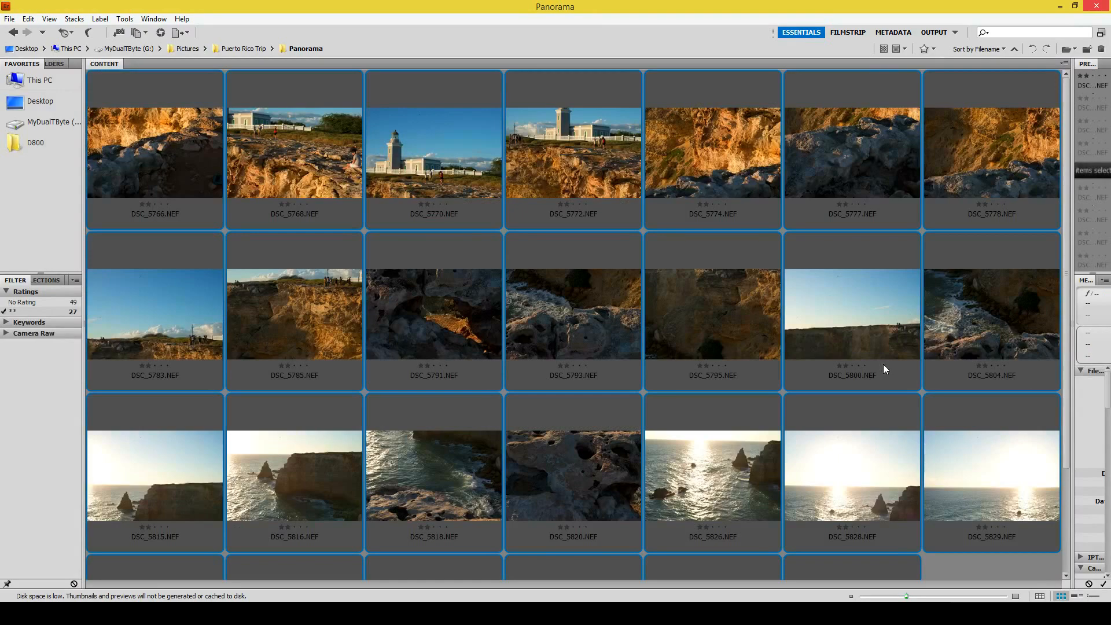
scroll(883, 363, down, 2)
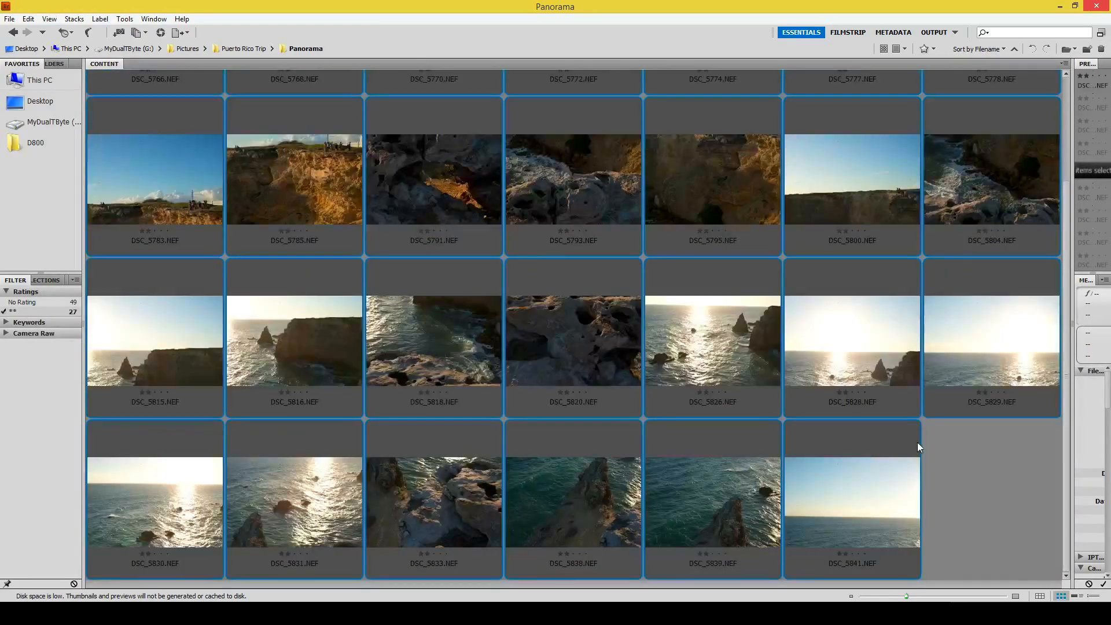
click(958, 467)
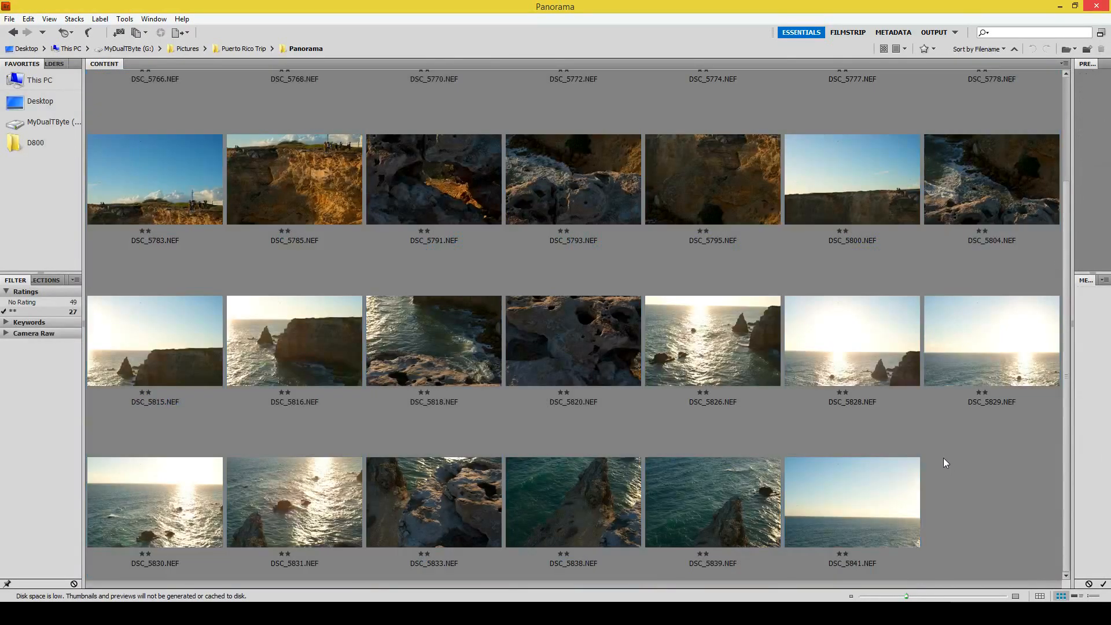
scroll(944, 455, up, 2)
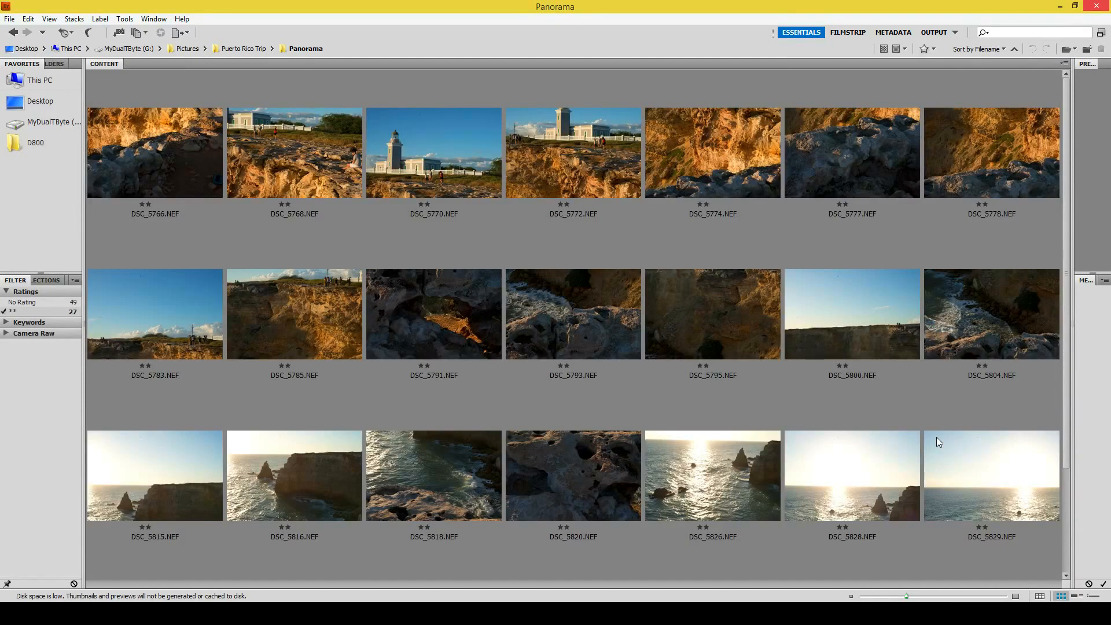
Step: Step through the source photos one by one in shooting order, from DSC_5766.NEF to DSC_5815.NEF
click(177, 150)
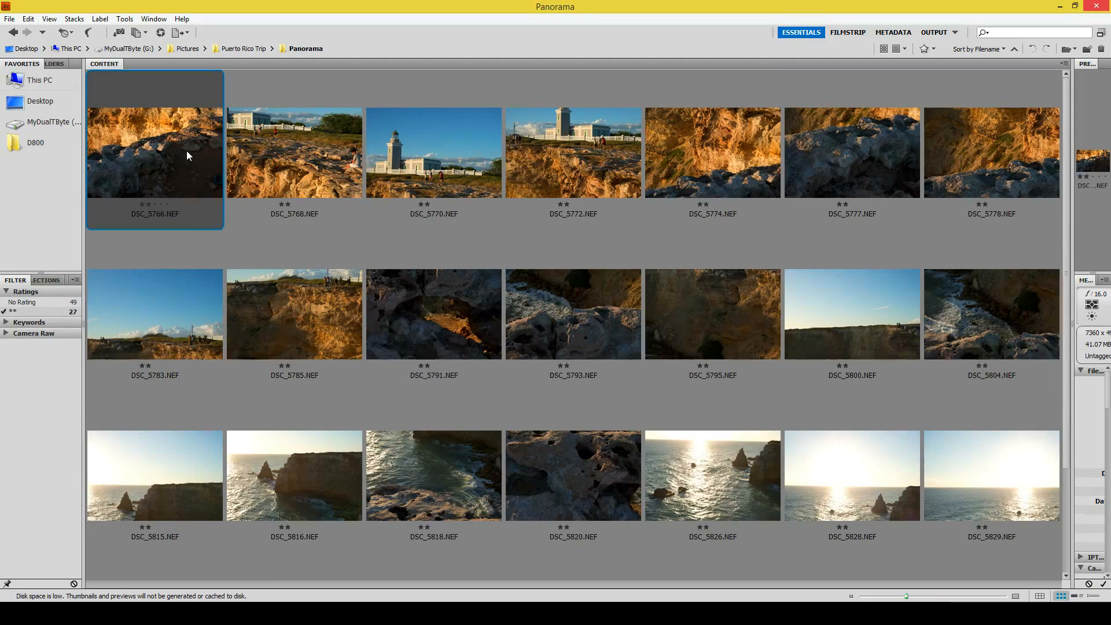
key(Right)
key(Right)
key(Right)
key(Right)
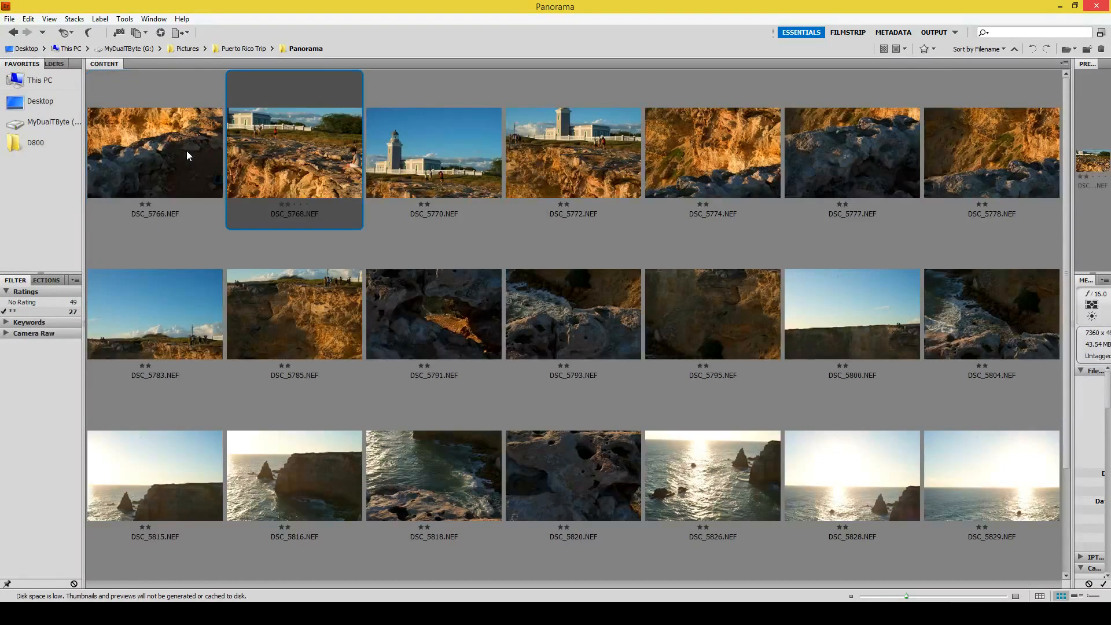
key(Right)
key(Right)
key(Right)
key(Right)
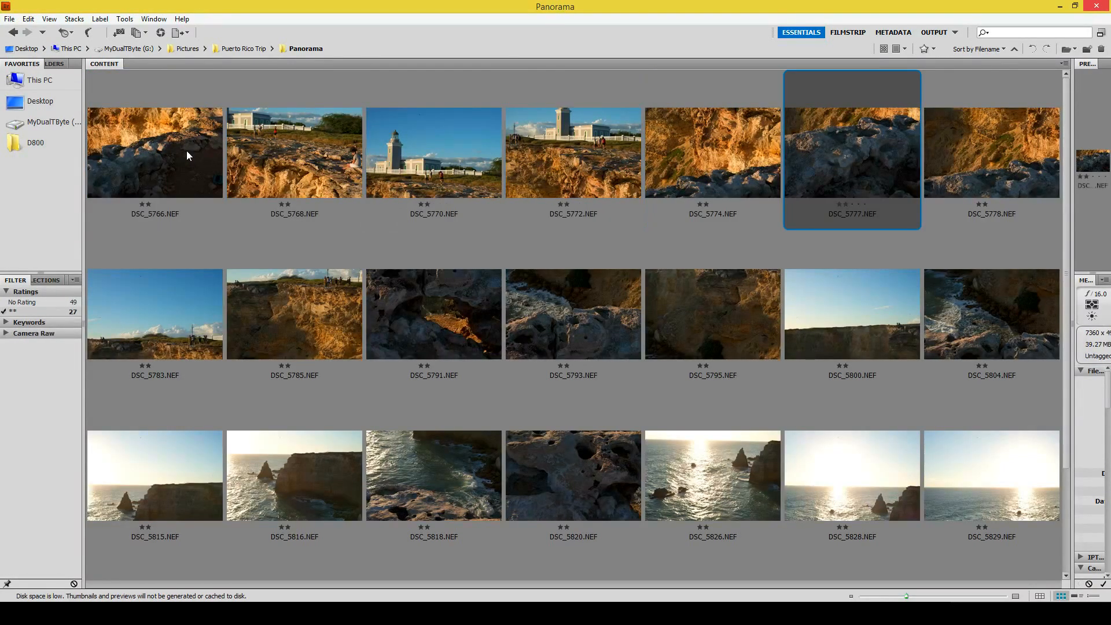
key(Right)
key(Right)
key(Right)
key(Right)
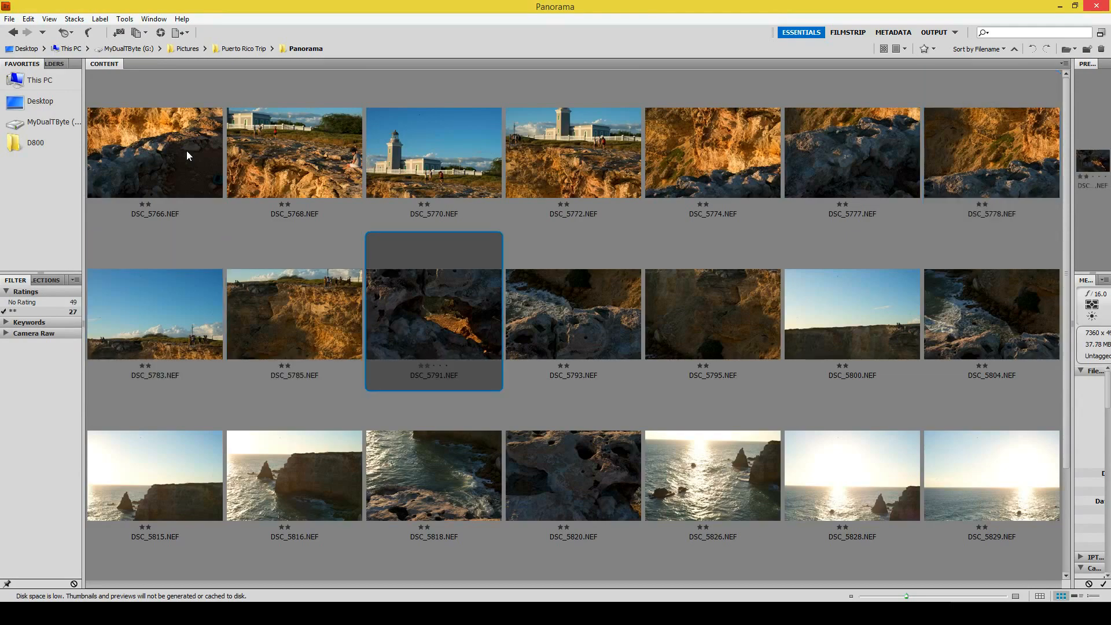
key(Right)
key(Right)
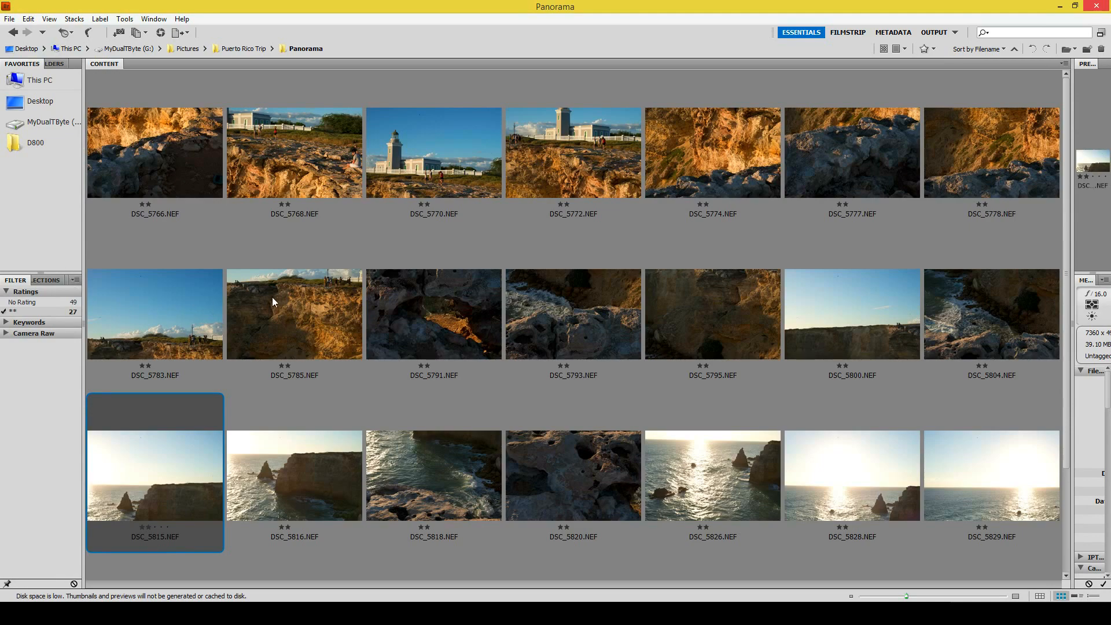
Step: Compare the assembled collage in Photoshop with its source photos in the Bridge Panorama folder
key(alt+Tab)
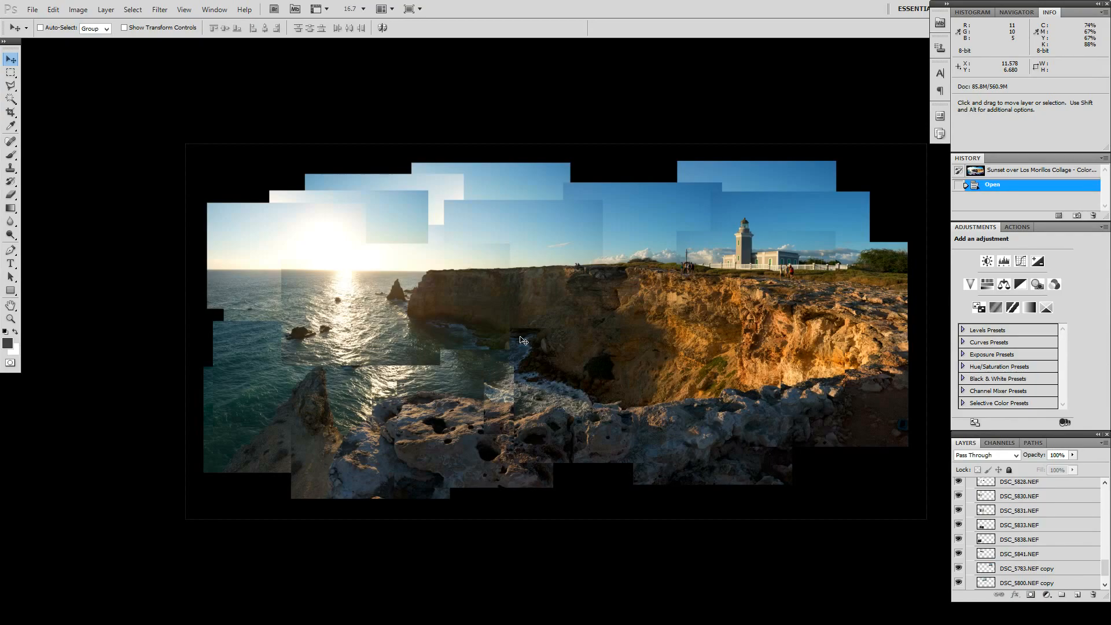
key(alt+Tab)
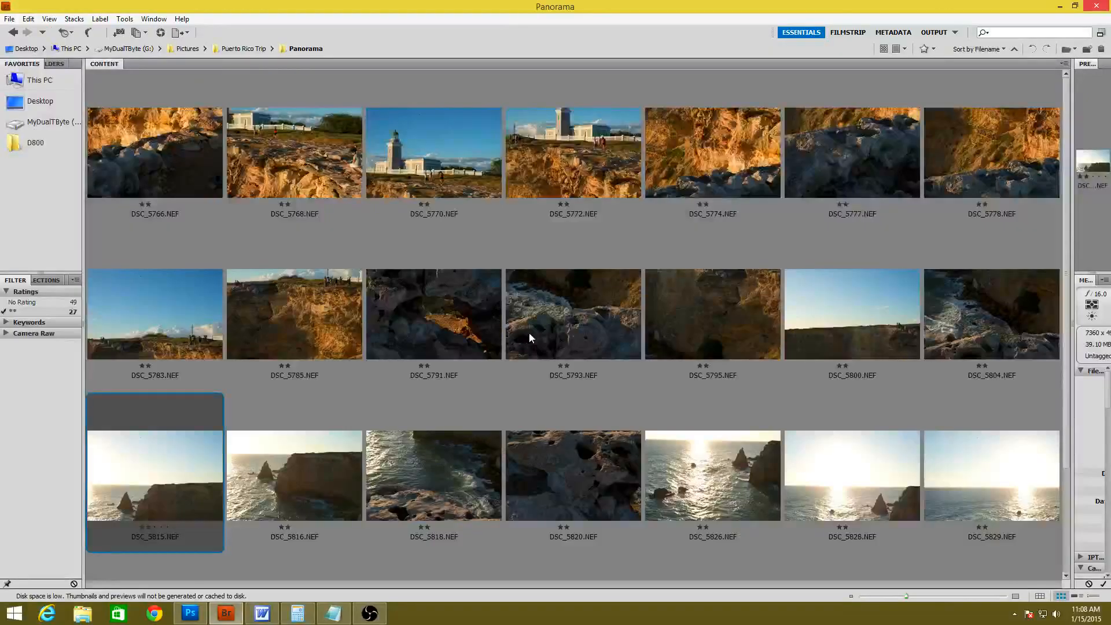
click(538, 325)
scroll(539, 325, down, 2)
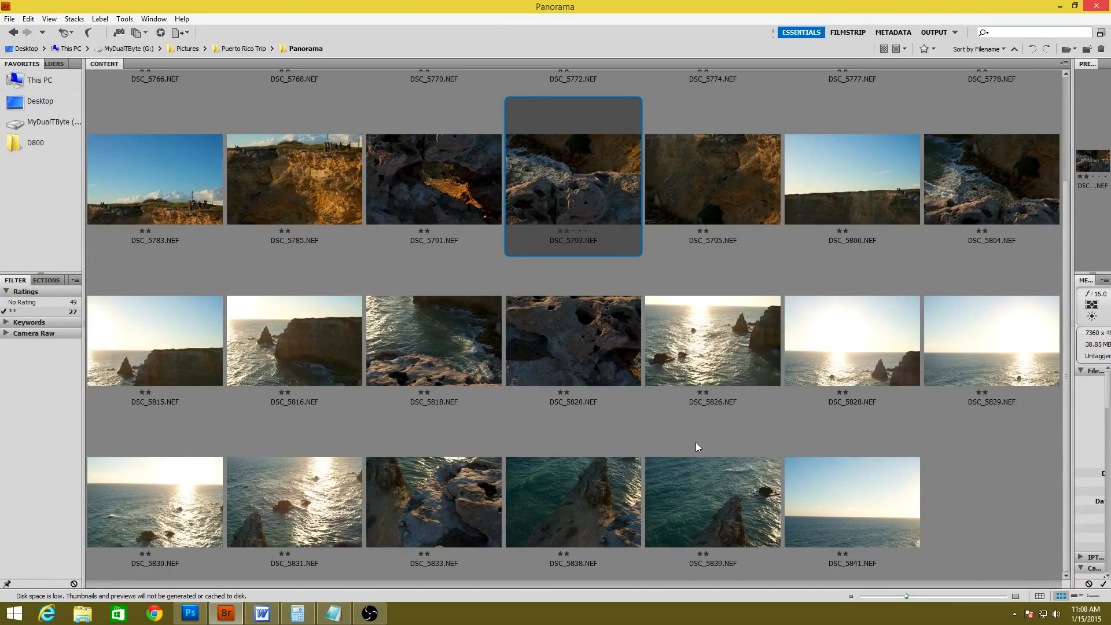
scroll(704, 440, up, 2)
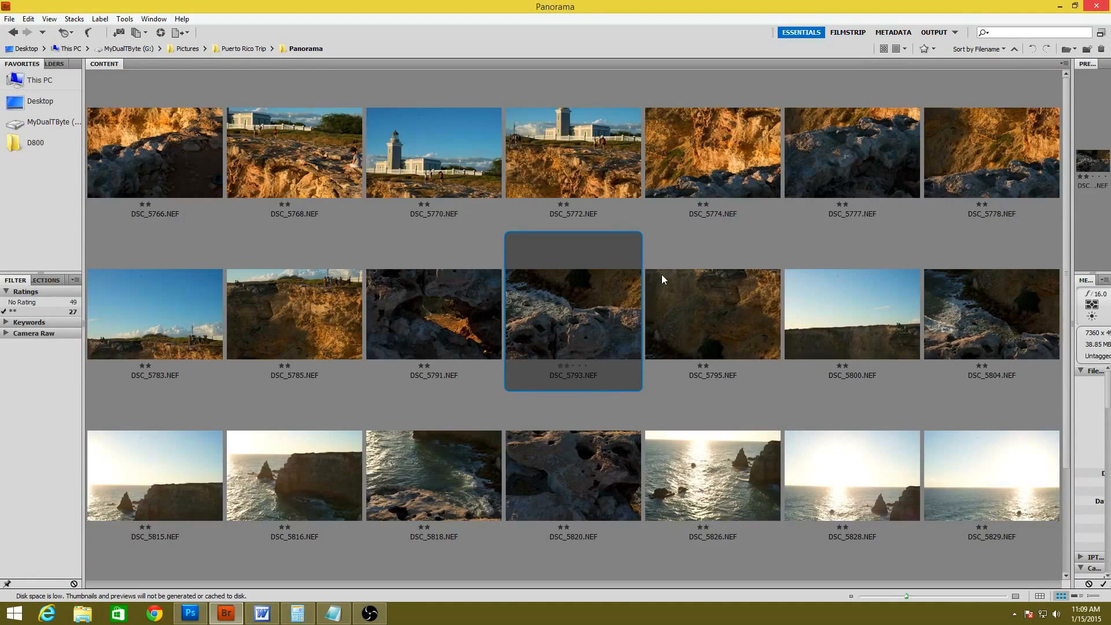
Step: Select all photos in the Panorama folder and send them to Photoshop's Photomerge
key(ctrl+a)
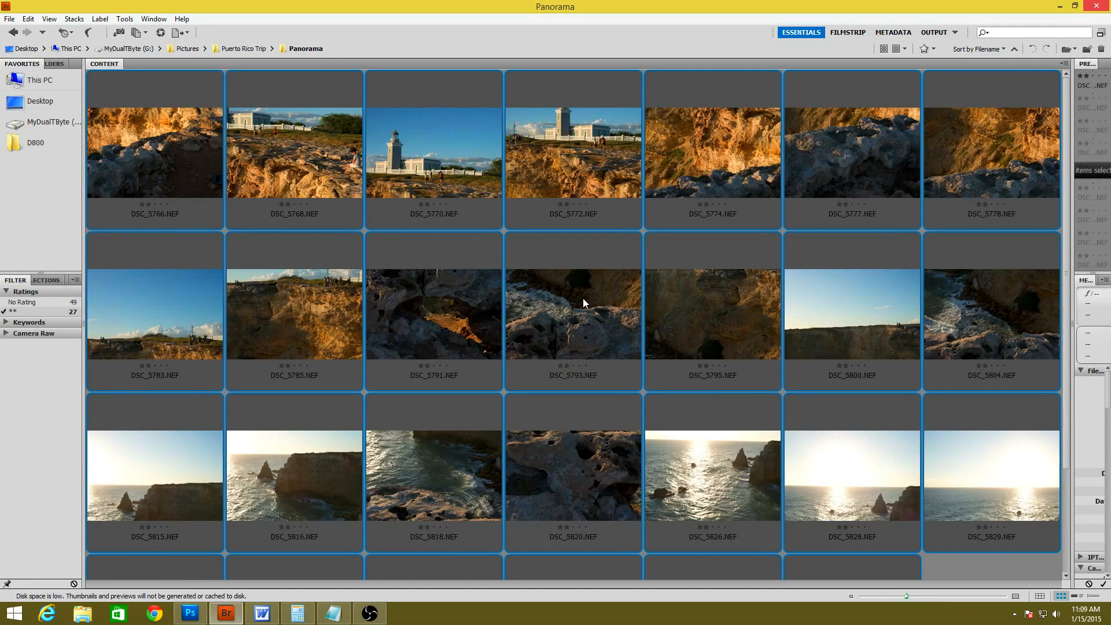
click(125, 18)
mouse_move(168, 139)
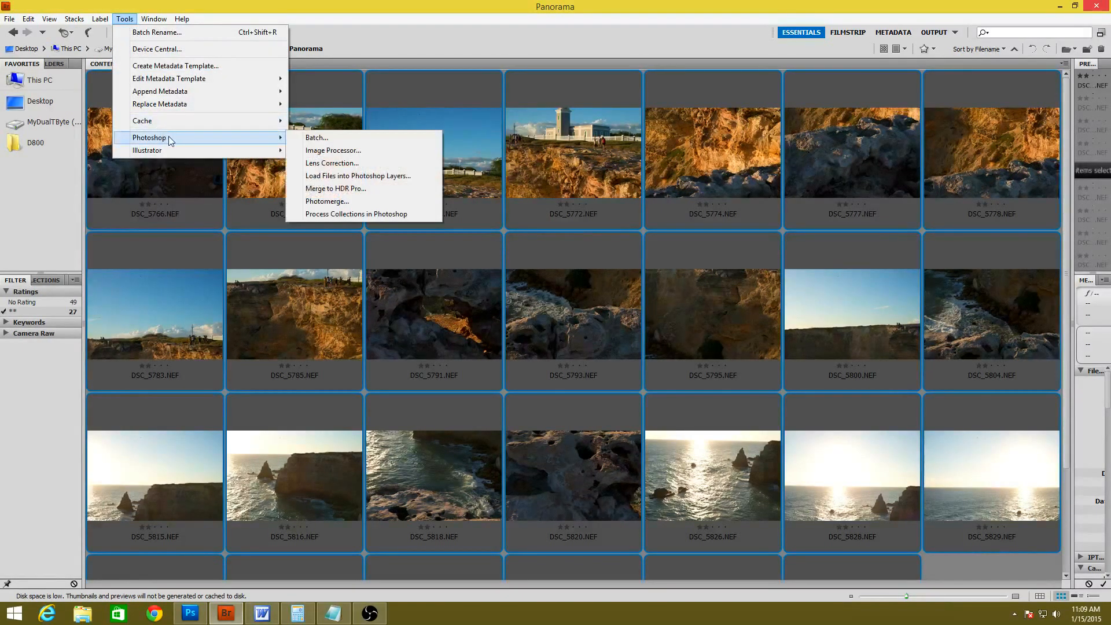
click(336, 202)
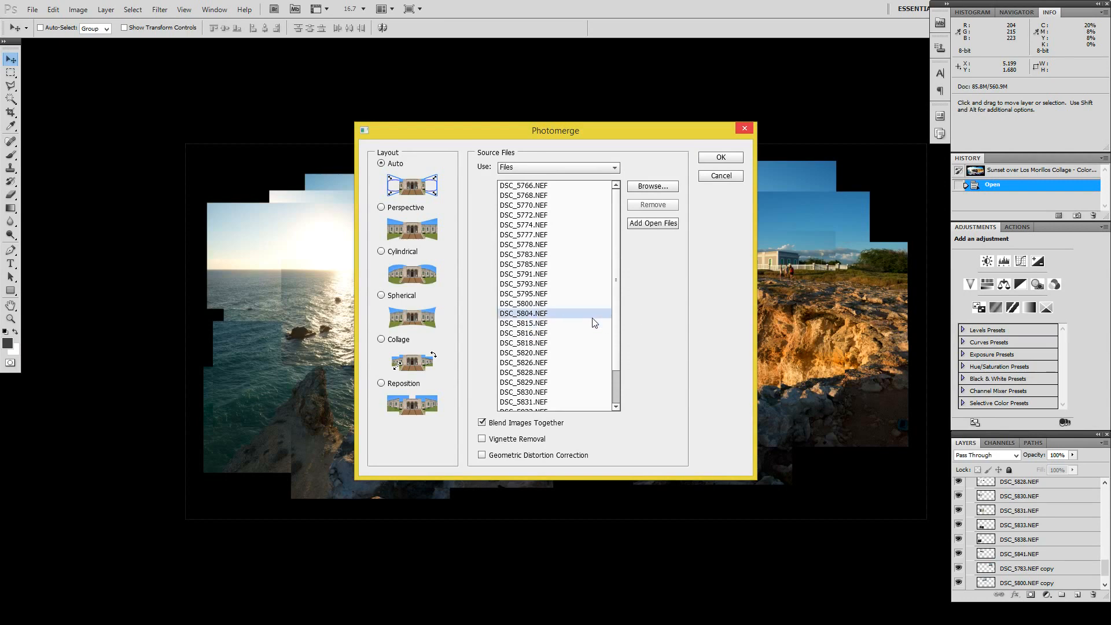
Step: Set the Photomerge layout to Reposition, disable Blend Images Together, and close the dialog without merging
click(379, 386)
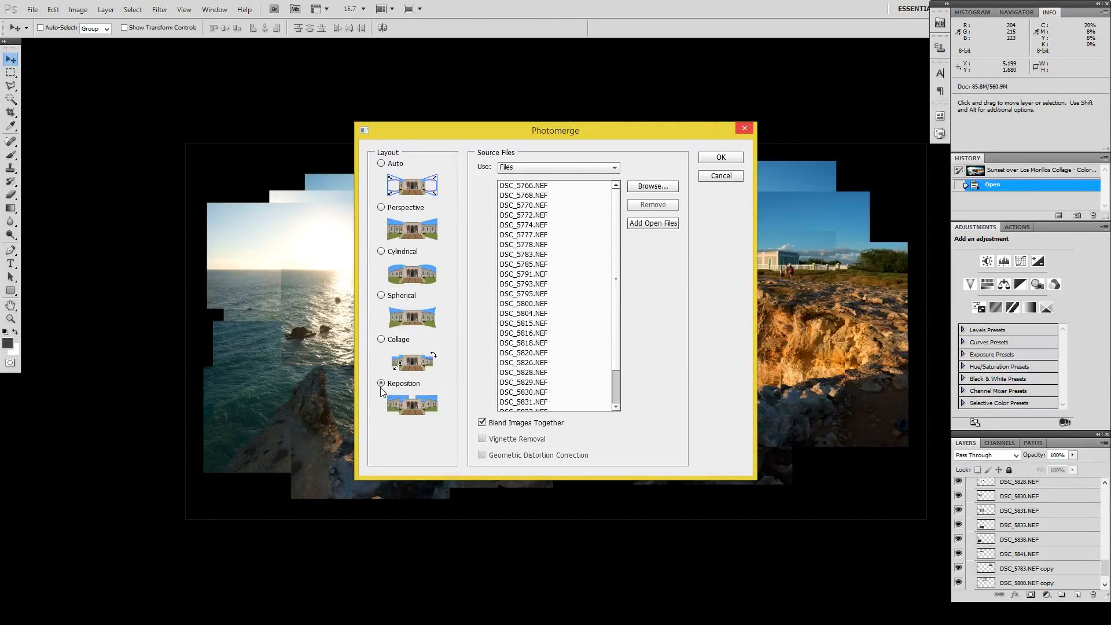
click(484, 424)
click(721, 176)
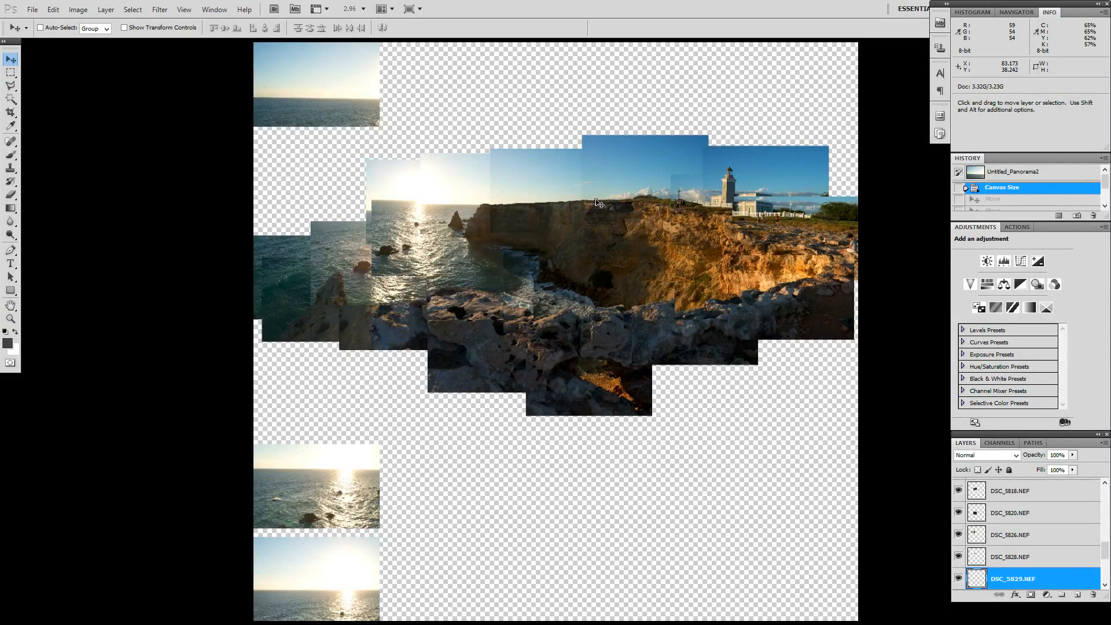
Step: Move the stray DSC_5830.NEF layer from the lower canvas onto the sea and sun area of the panorama
drag(1105, 553, 1105, 499)
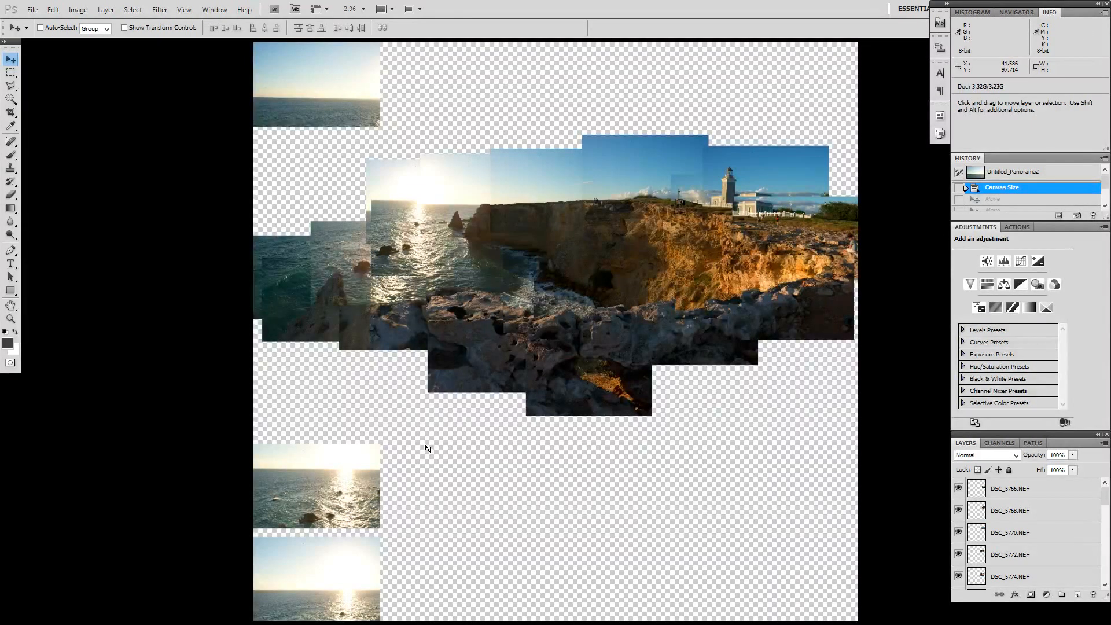
right_click(361, 487)
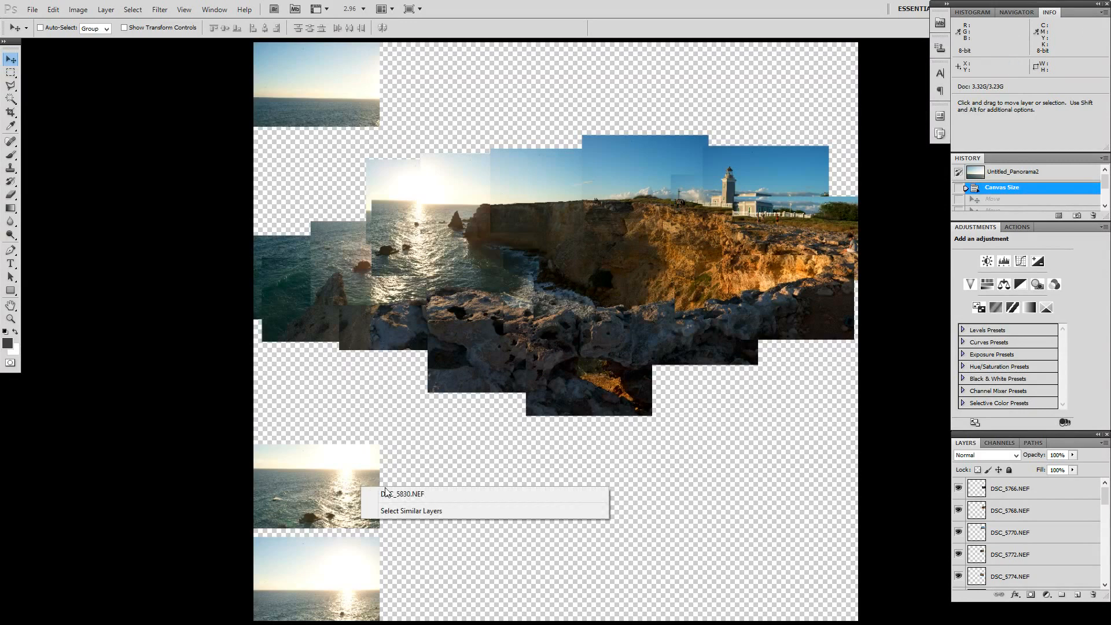
click(397, 429)
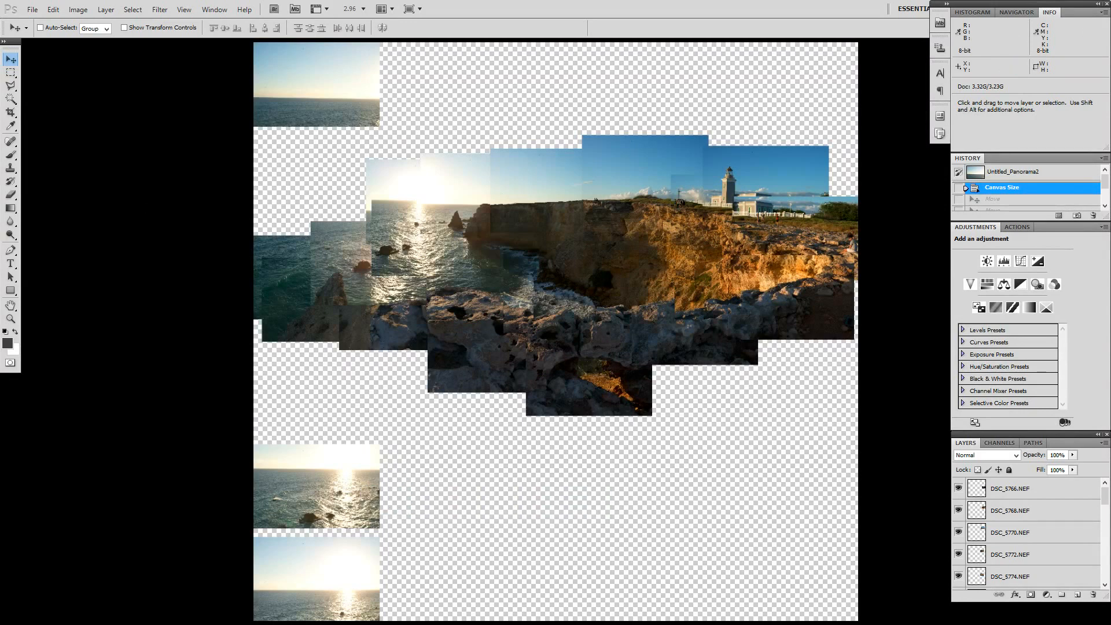
right_click(331, 481)
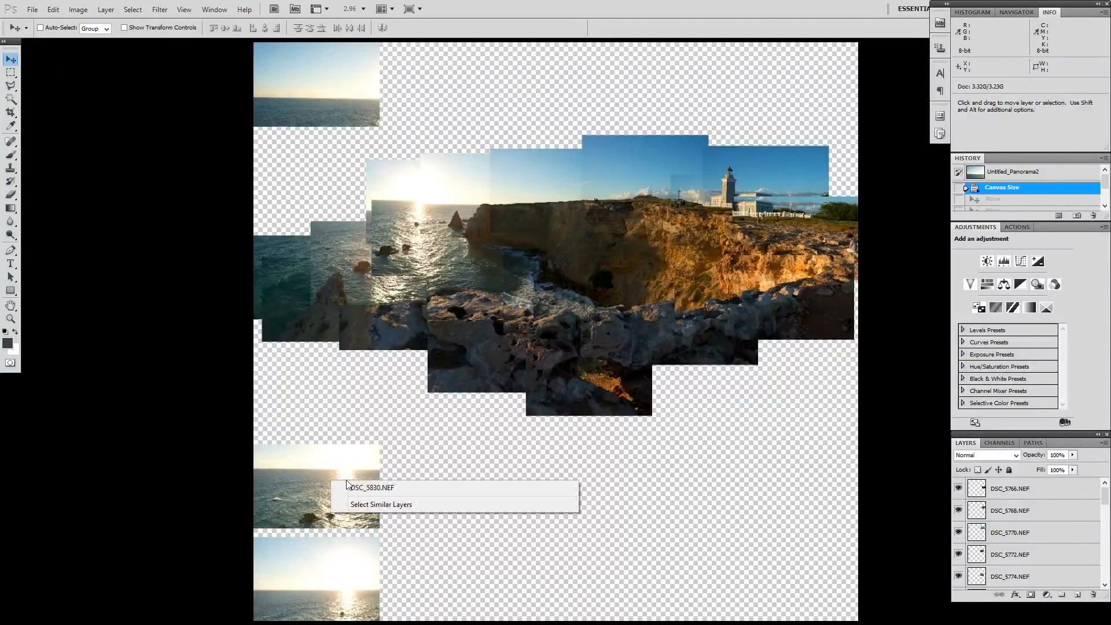
click(364, 487)
drag(347, 504, 407, 224)
Step: Move the DSC_5829.NEF layer from the bottom of the canvas to the panorama's left sunset sky area
scroll(404, 348, down, 3)
right_click(364, 554)
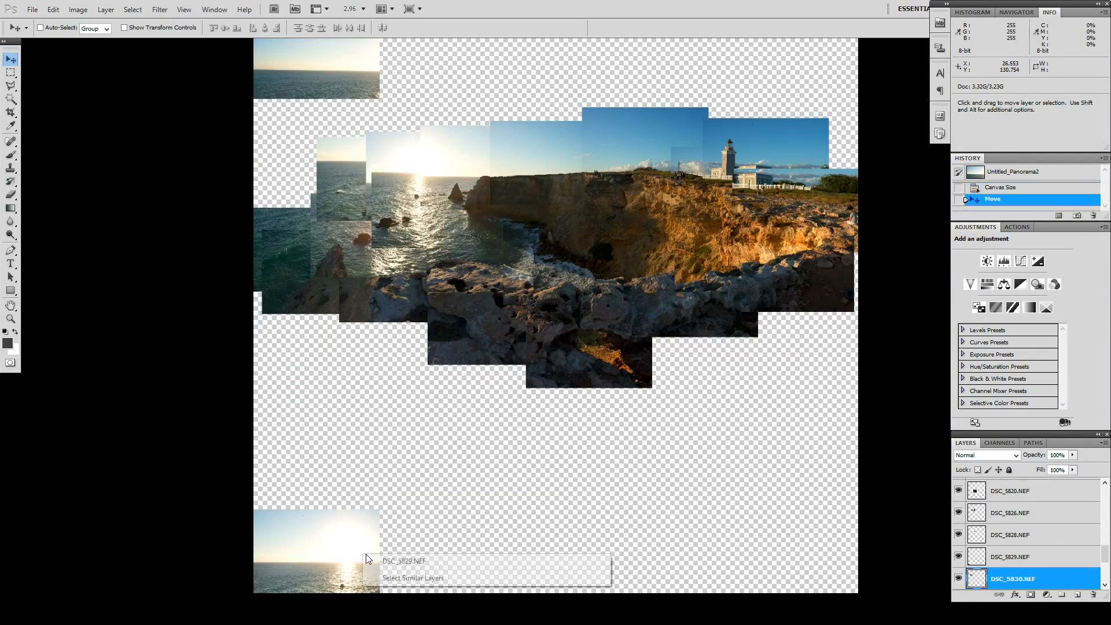
click(403, 561)
drag(305, 564, 375, 209)
Step: Move the DSC_5841.NEF layer from the canvas's upper corner down to the panorama's far-left sky and horizon
scroll(422, 173, up, 3)
right_click(366, 175)
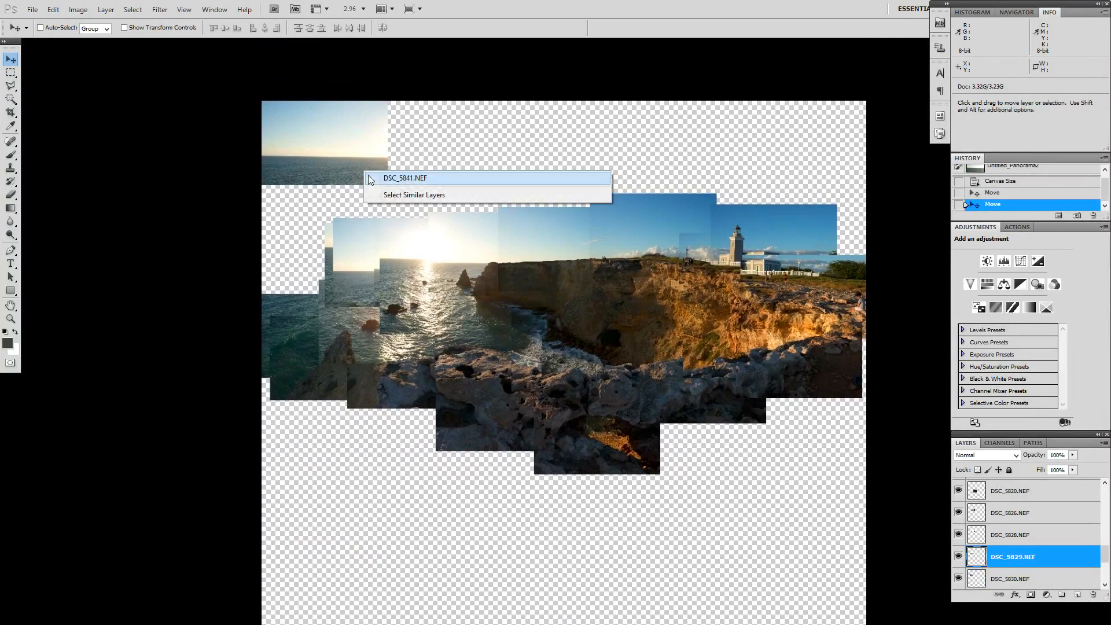
click(374, 178)
drag(350, 162, 382, 262)
Step: Clear the Crop tool's preset dimensions and resolution, and crop the canvas closely around the assembled panorama
scroll(553, 384, down, 1)
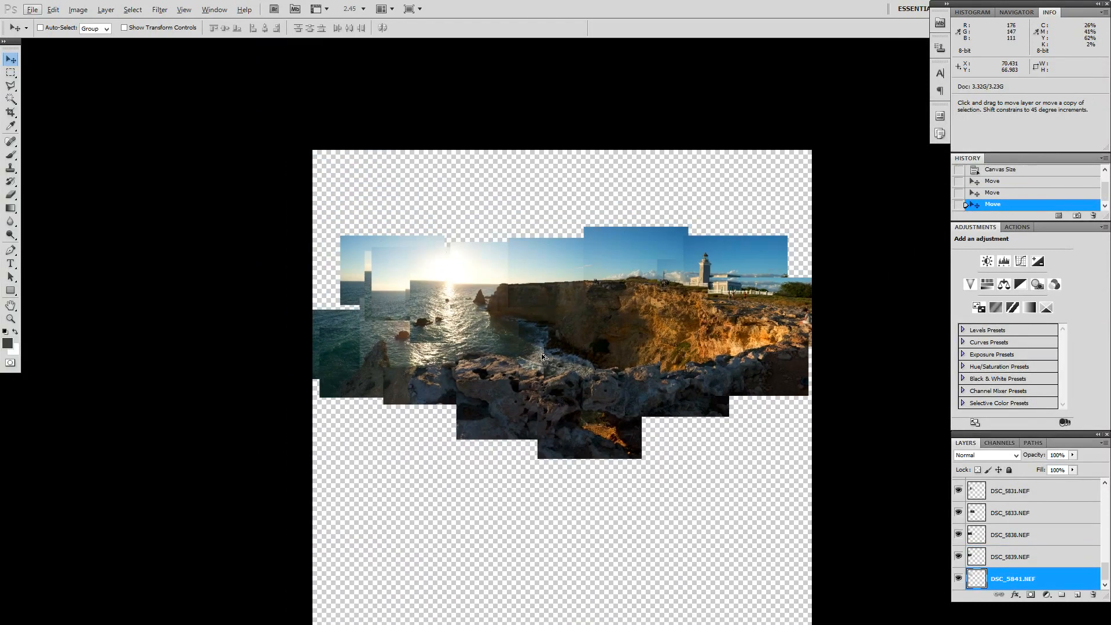
key(c)
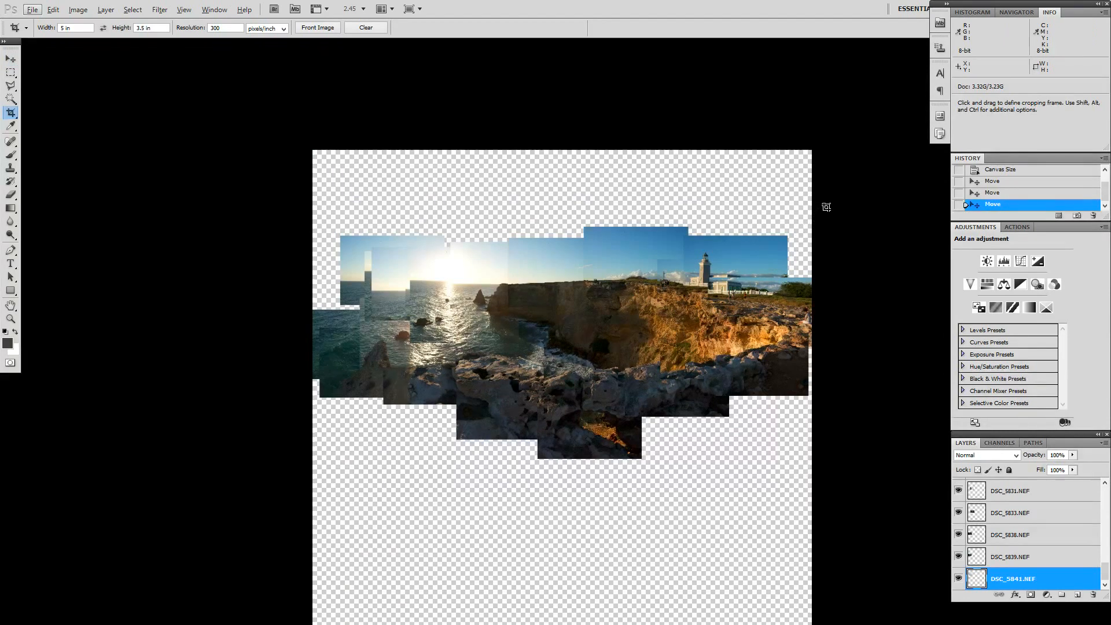
drag(831, 218, 268, 515)
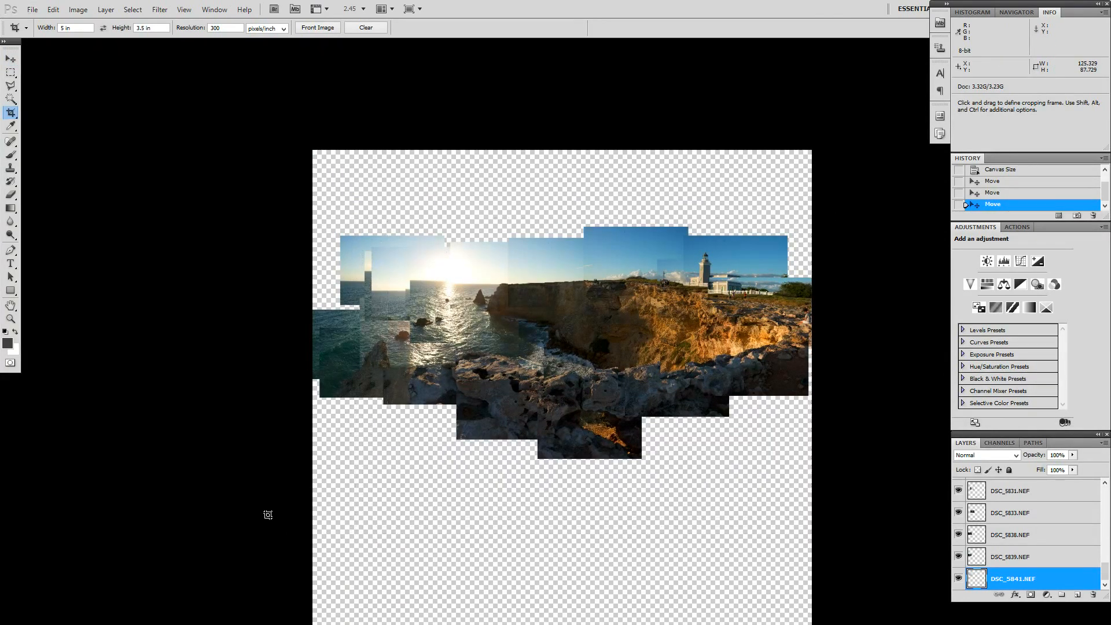
click(354, 30)
drag(810, 219, 287, 465)
key(Return)
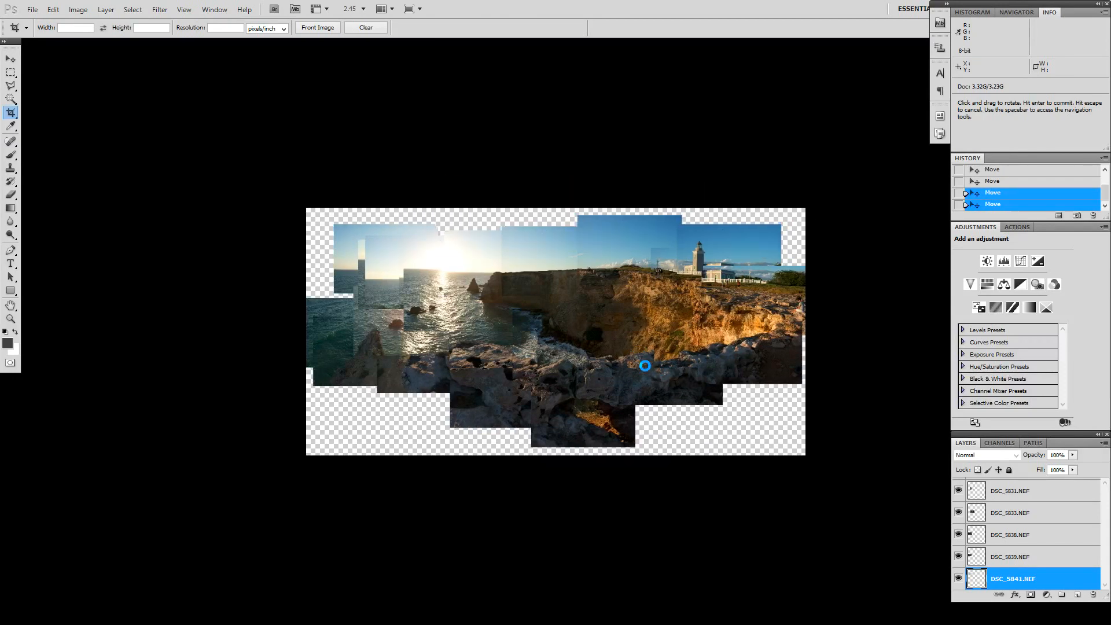
Step: Move the DSC_5768.NEF layer up and slightly left so the lighthouse building and white fence line up with the neighbouring photo
scroll(602, 360, up, 2)
scroll(602, 360, up, 4)
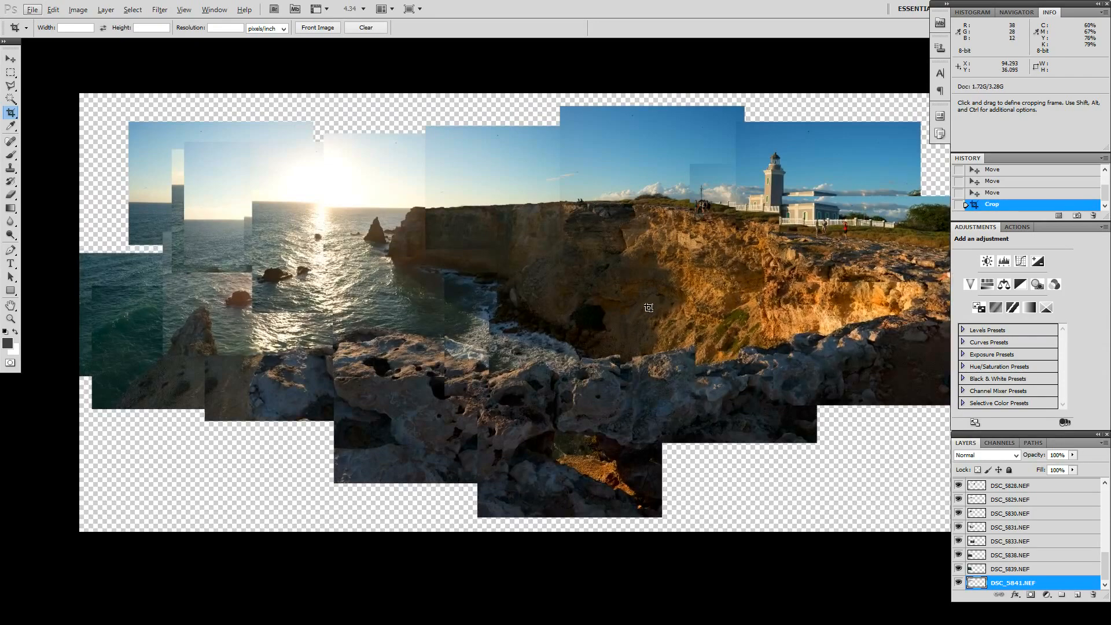
scroll(797, 233, up, 5)
scroll(798, 232, up, 1)
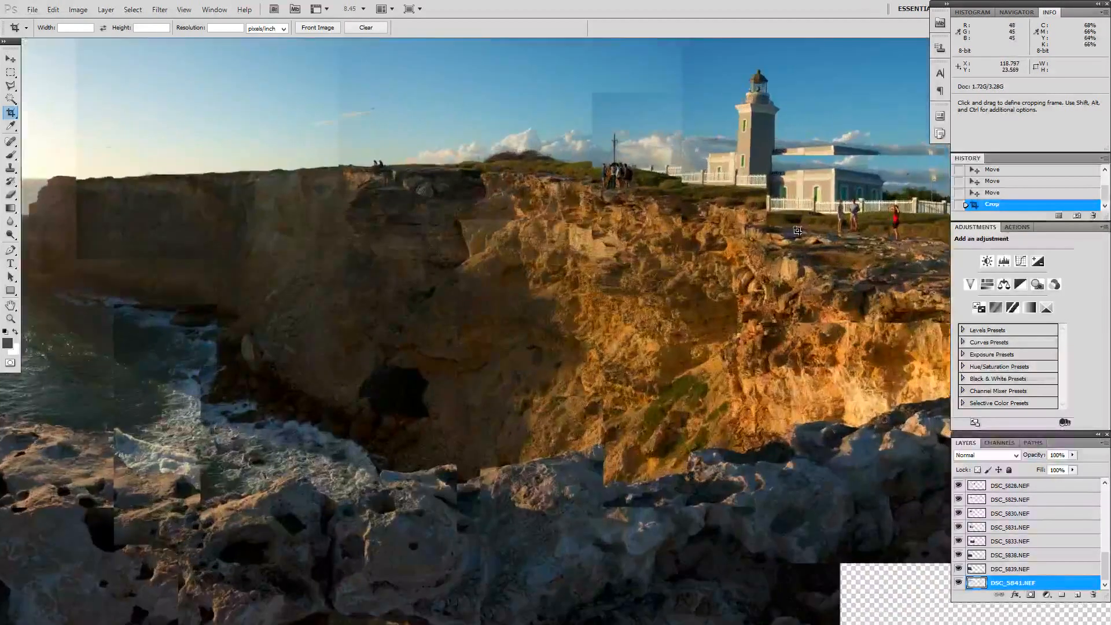
scroll(799, 231, up, 5)
key(h)
drag(812, 206, 736, 289)
key(v)
key(space)
drag(819, 197, 286, 525)
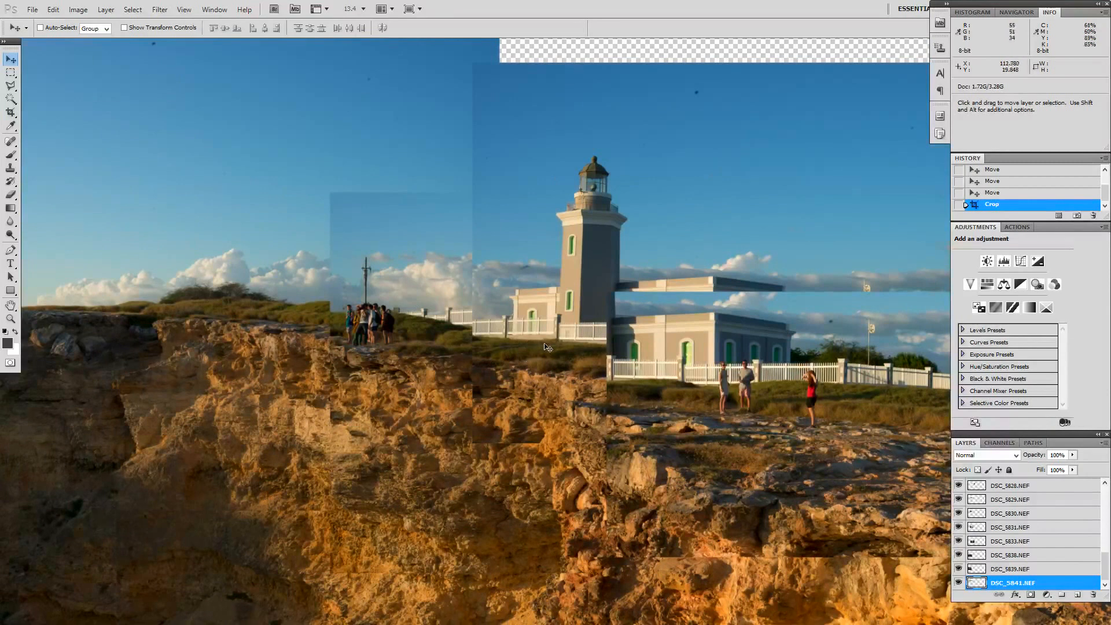
right_click(653, 355)
click(670, 361)
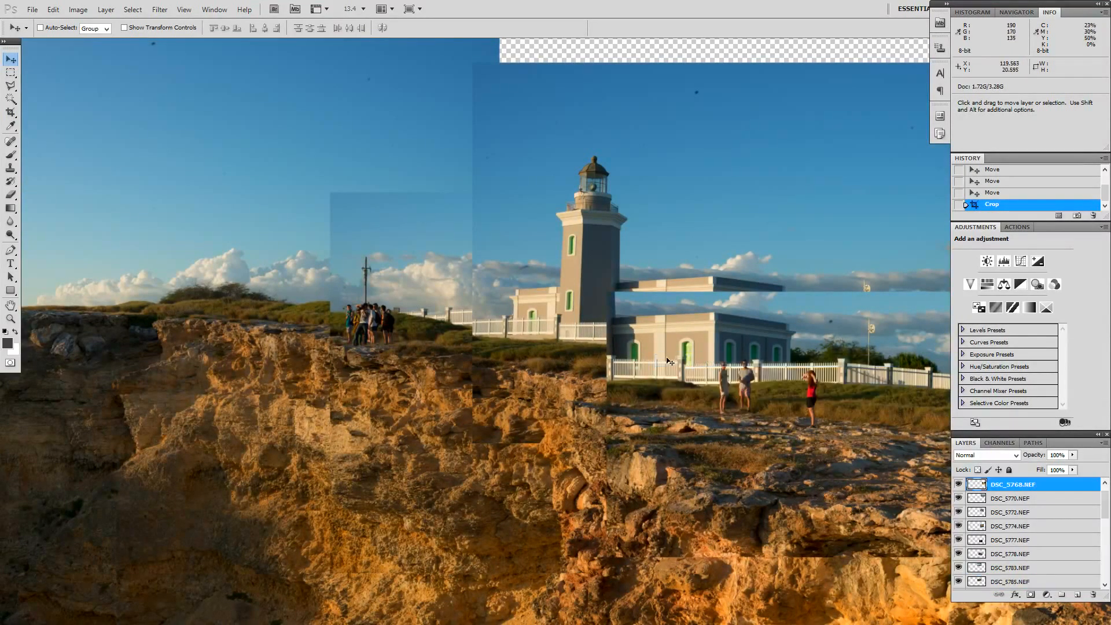
drag(661, 360, 641, 328)
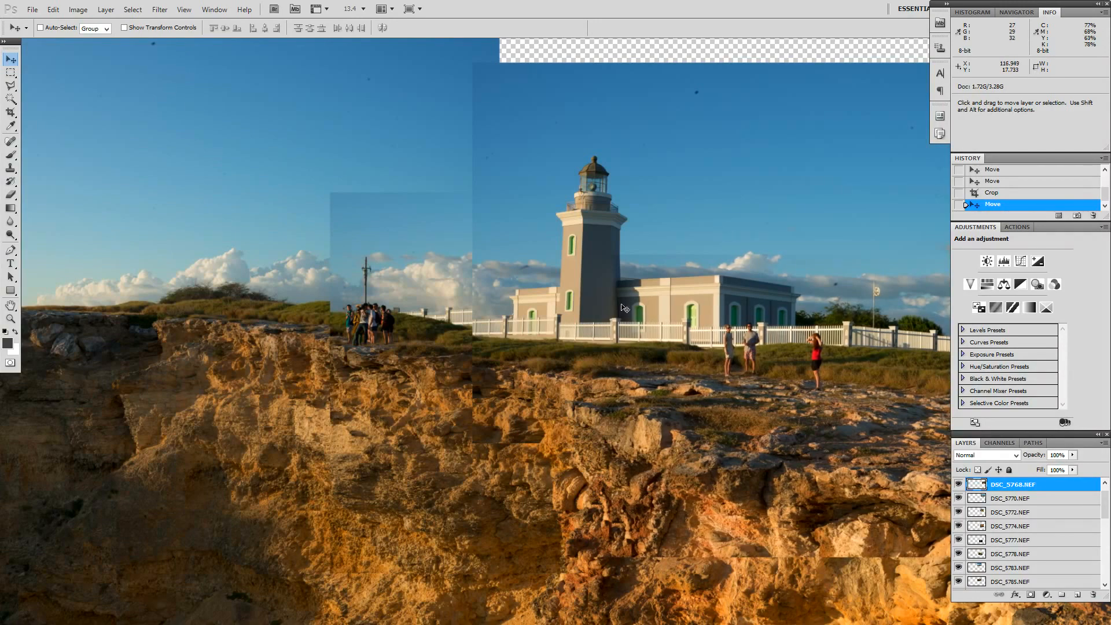
Step: Examine the seams between the photos across the panorama for misaligned areas
drag(645, 426, 564, 485)
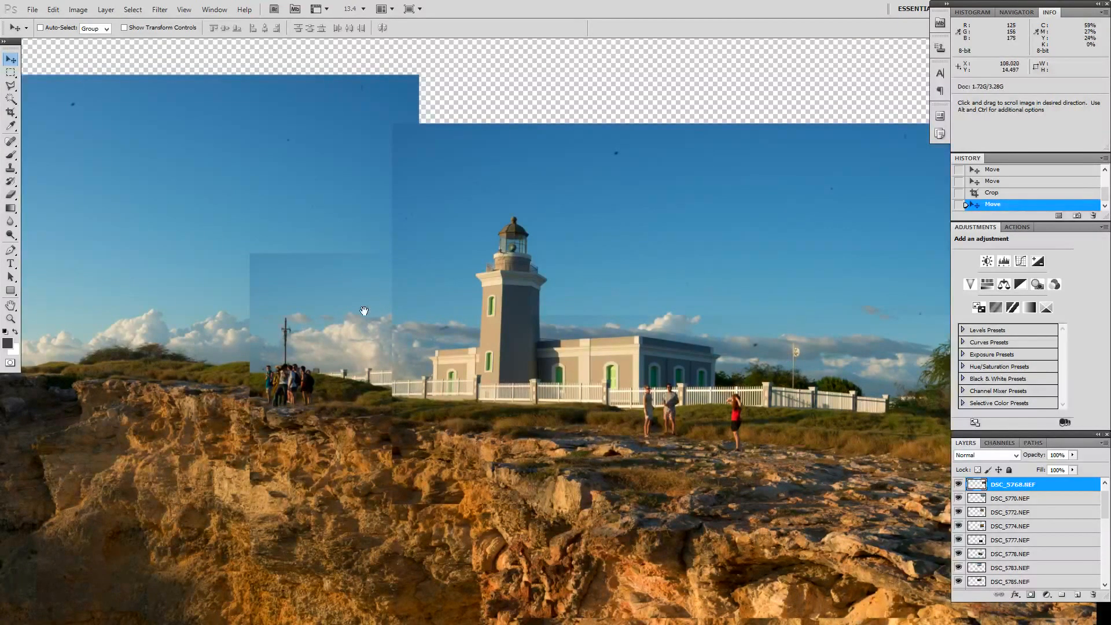
drag(284, 306, 743, 387)
drag(288, 431, 690, 302)
drag(450, 311, 675, 286)
drag(752, 328, 291, 81)
drag(817, 117, 250, 279)
drag(374, 194, 492, 405)
drag(314, 278, 494, 354)
Step: Move the DSC_5772.NEF layer slightly down and right, nudging it until the clouds and cliff edge beside the lighthouse line up
right_click(323, 258)
click(347, 263)
drag(322, 261, 342, 274)
key(shift+Down)
key(shift+Down)
key(shift+Right)
key(shift+Right)
key(shift+Right)
key(shift+Right)
key(shift+Down)
key(shift+Down)
key(shift+Down)
key(shift+Down)
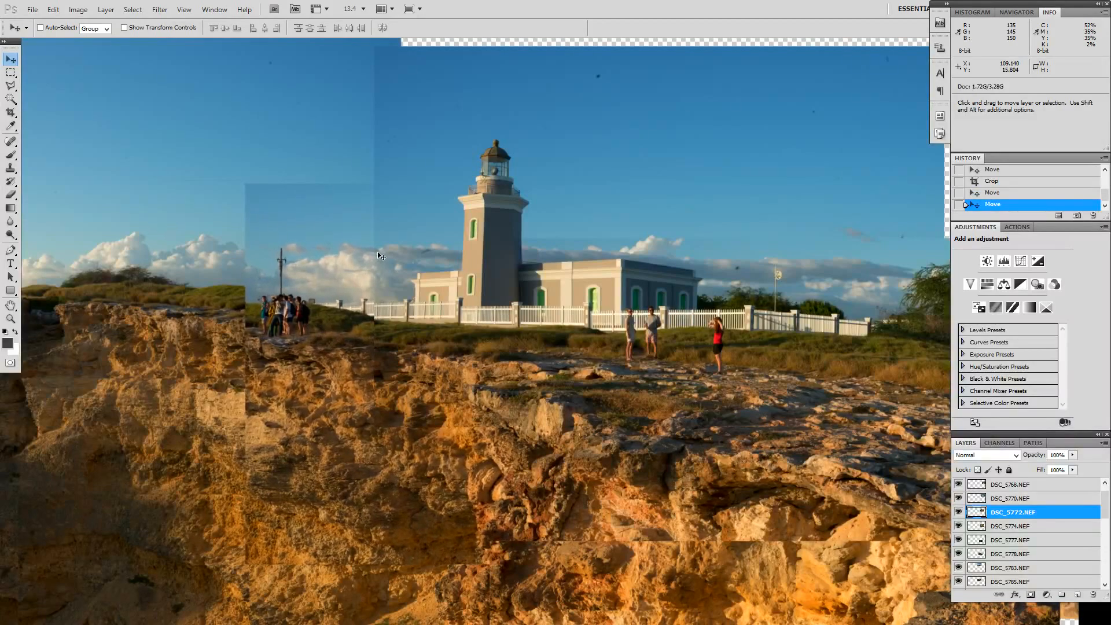
key(shift+Right)
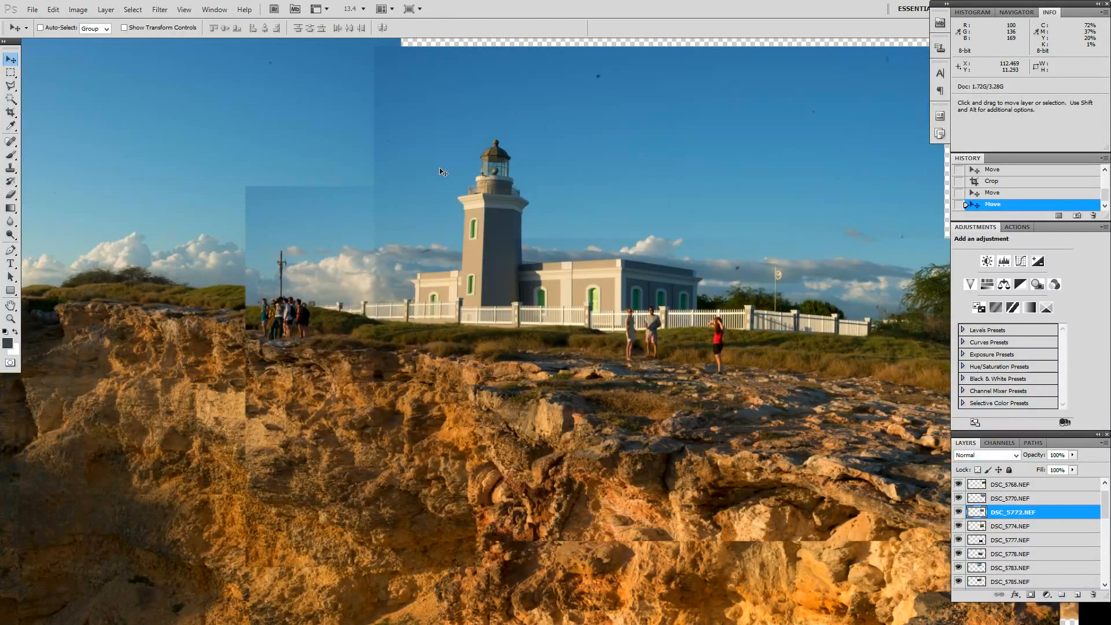
key(shift+Left)
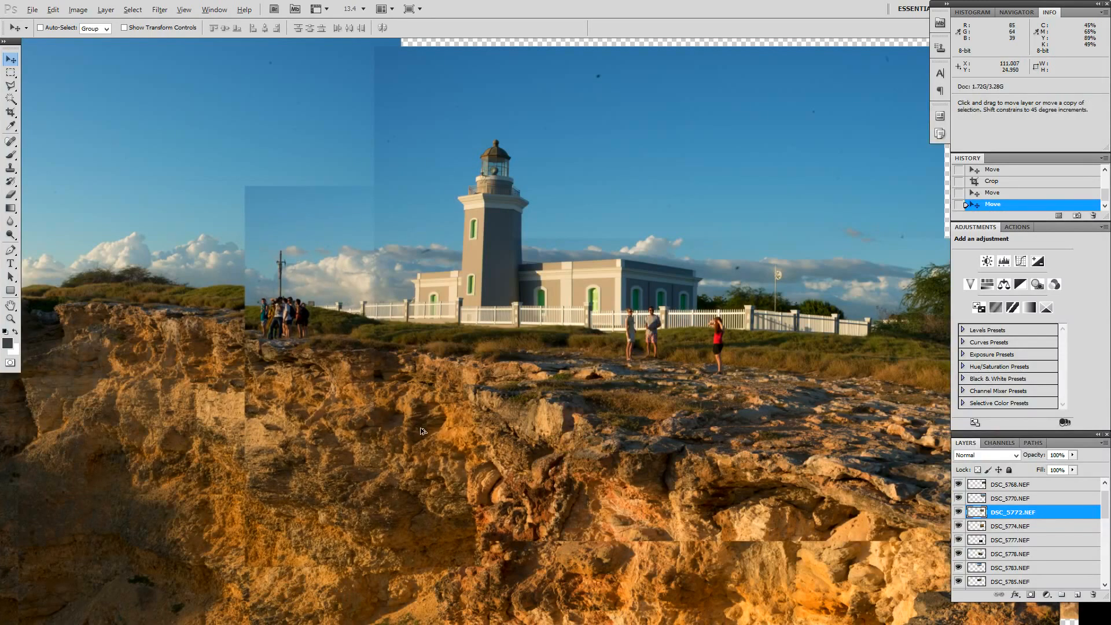
Step: Move the DSC_5766.NEF layer down and slightly right so the sunlit cliff and foreground rocks match the photo above
scroll(406, 425, down, 4)
drag(548, 481, 509, 255)
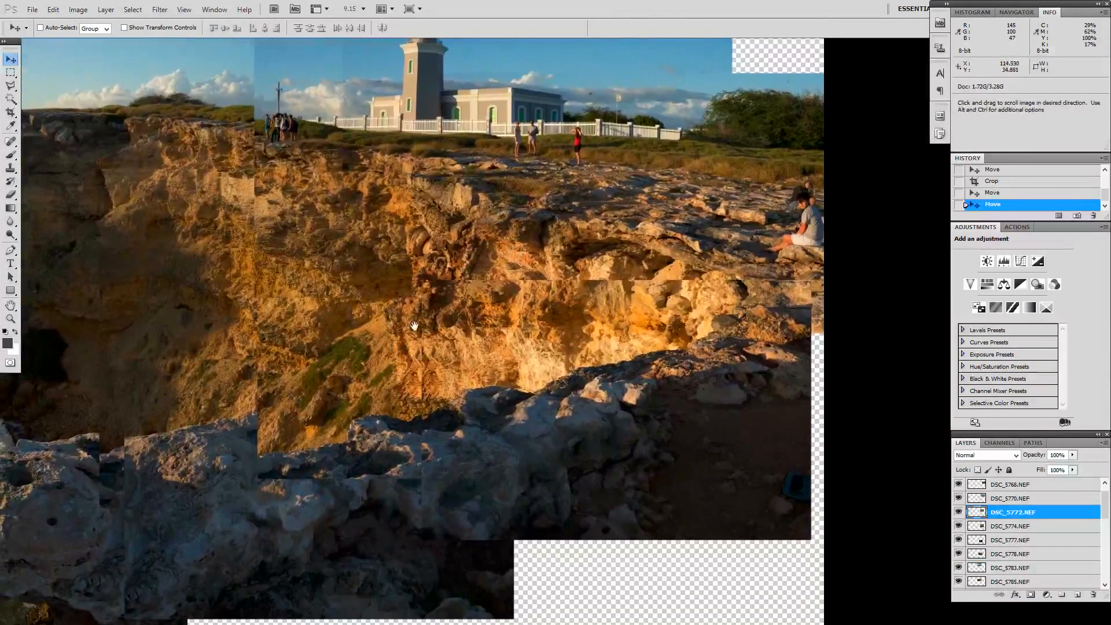
drag(414, 324, 429, 289)
right_click(648, 313)
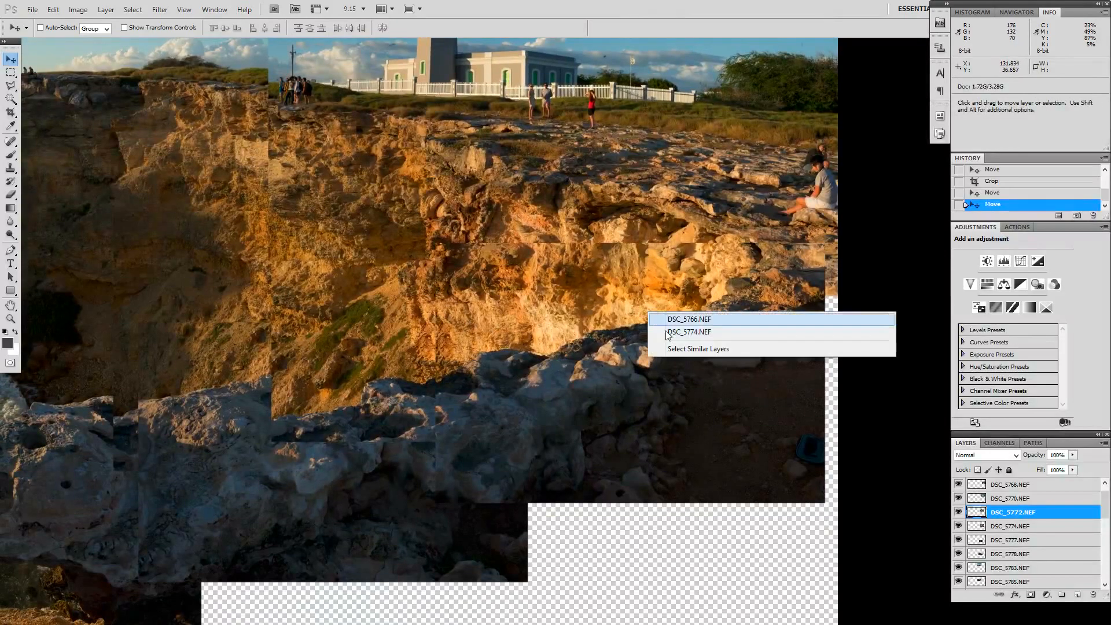
click(686, 321)
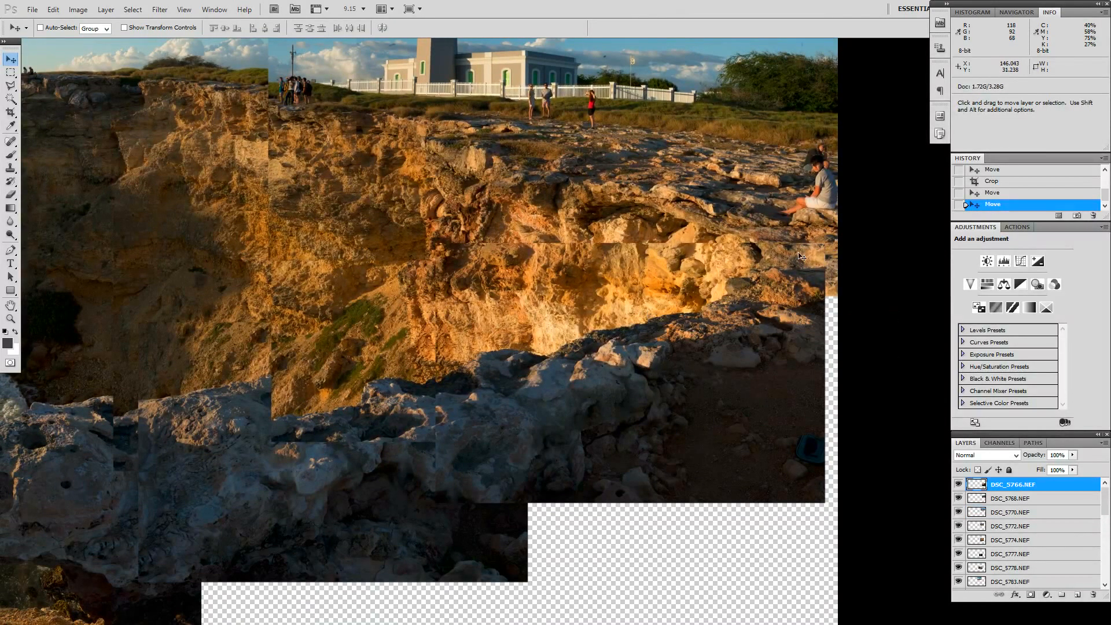
drag(704, 348, 712, 383)
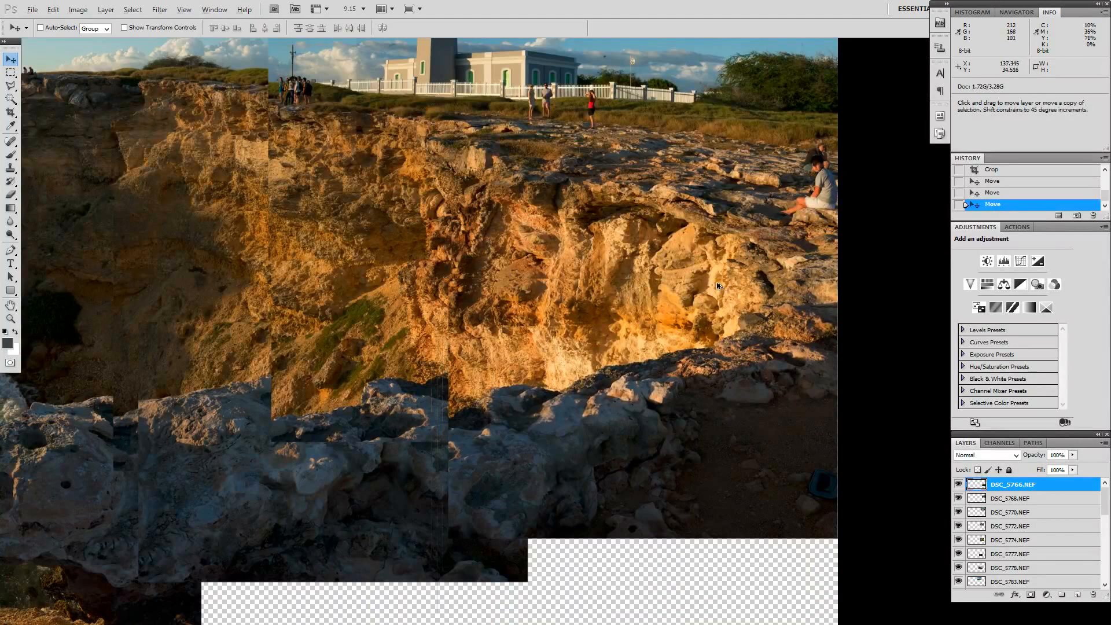
Step: Examine the seams of the sunlit cliff up close and check the whole panorama for remaining misalignments
scroll(723, 286, up, 5)
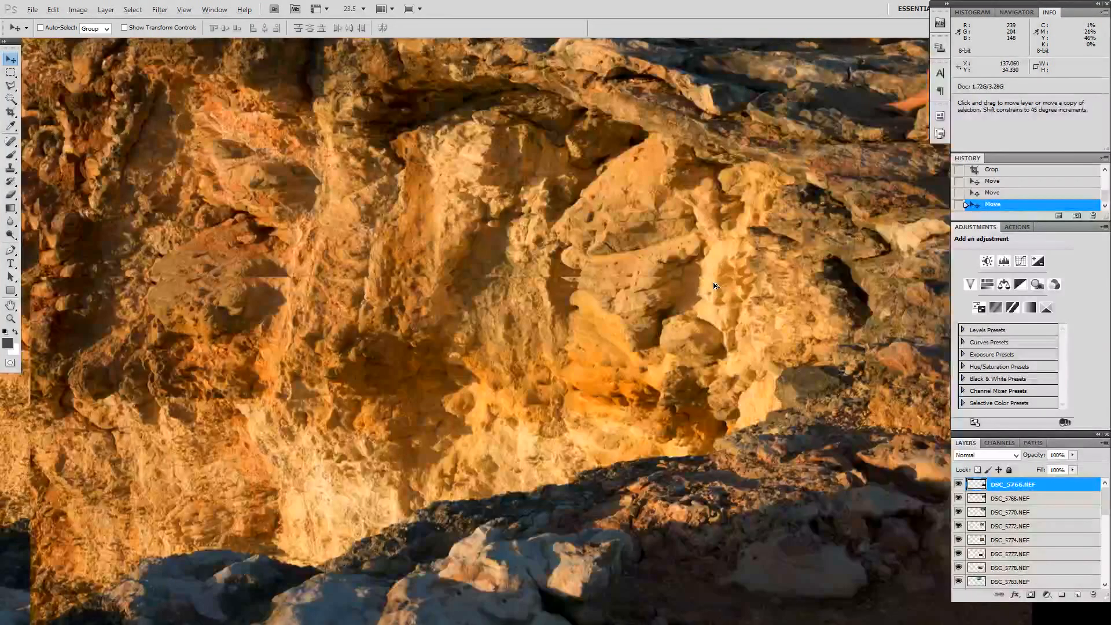
scroll(715, 286, down, 1)
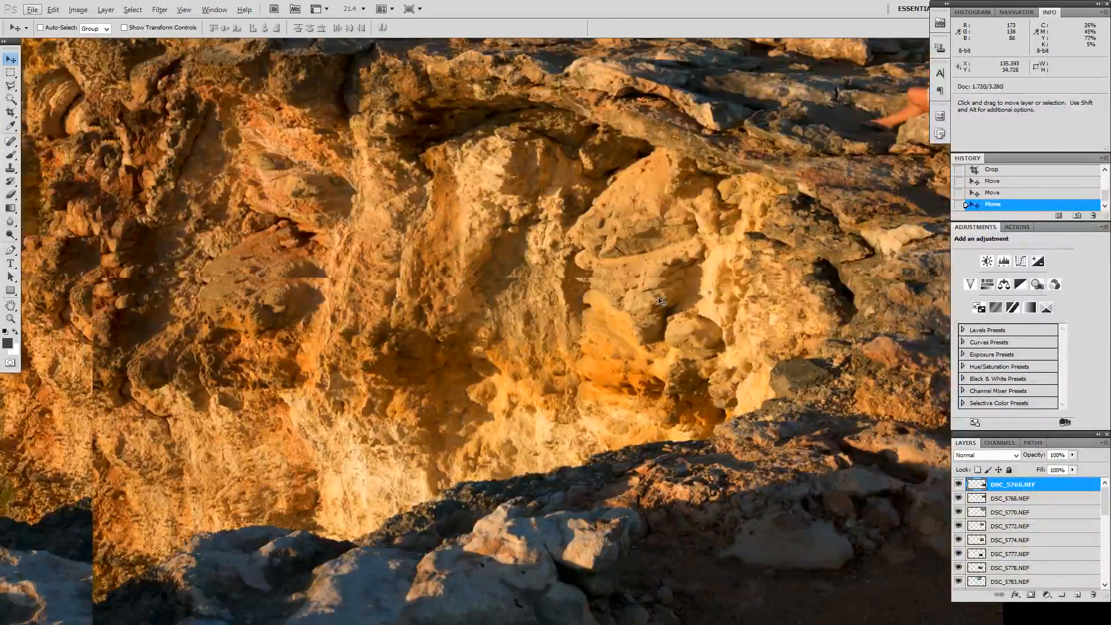
scroll(347, 267, down, 1)
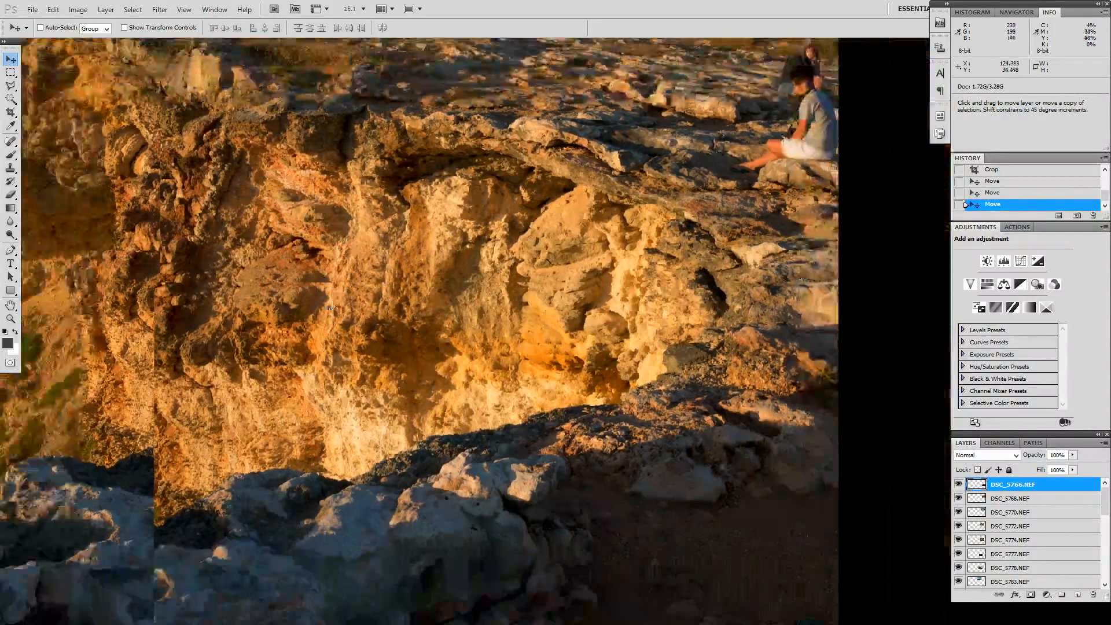
scroll(290, 335, down, 1)
scroll(319, 348, down, 4)
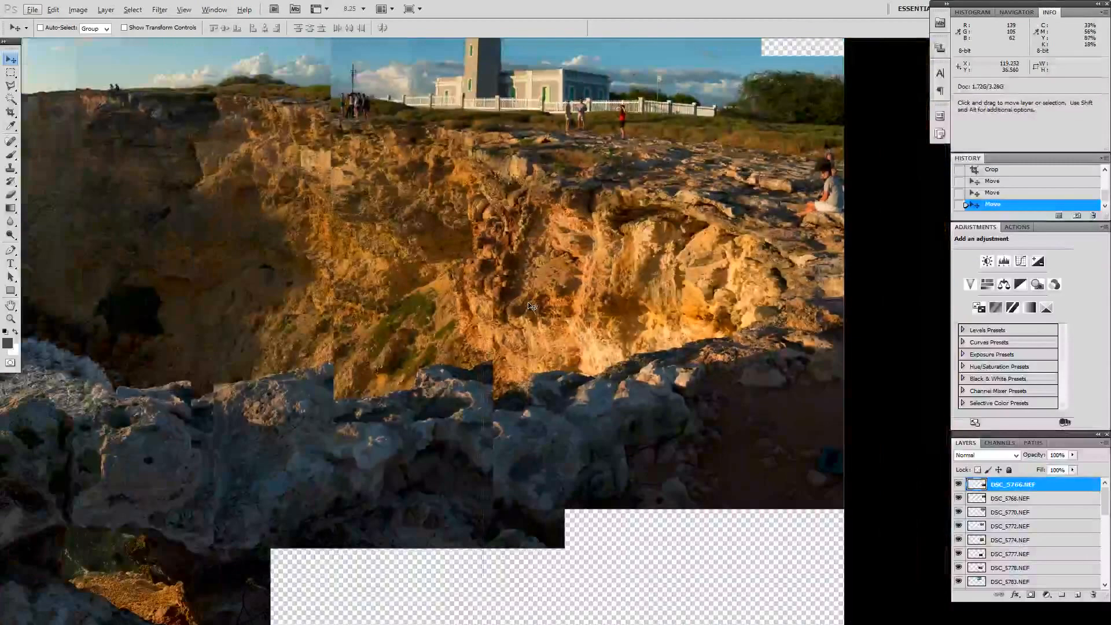
drag(409, 299, 602, 276)
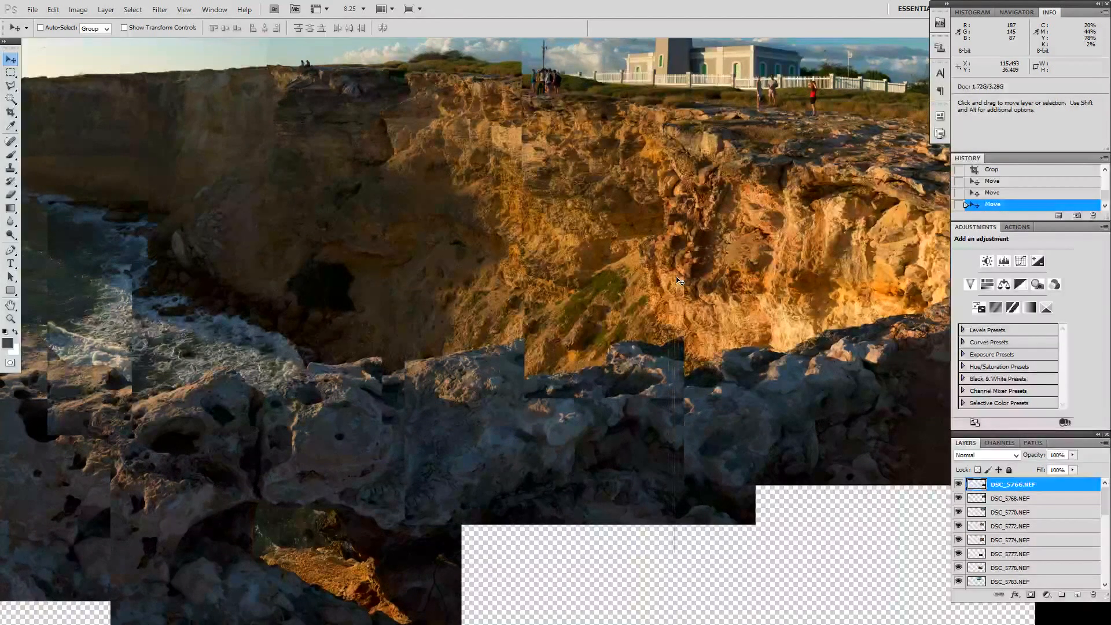
scroll(679, 281, down, 2)
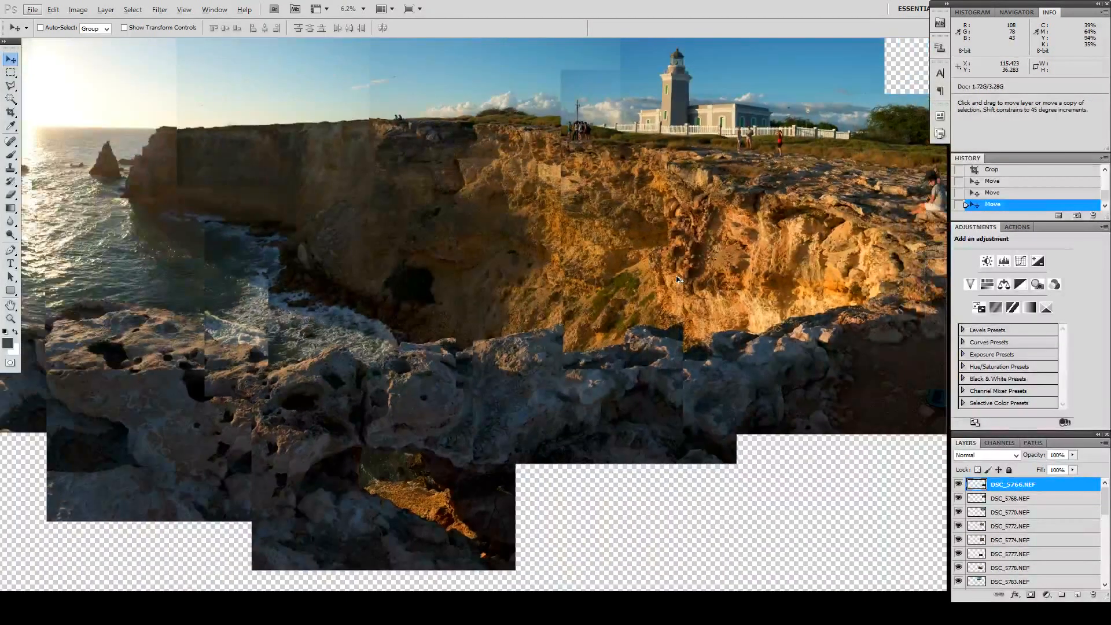
scroll(678, 280, down, 2)
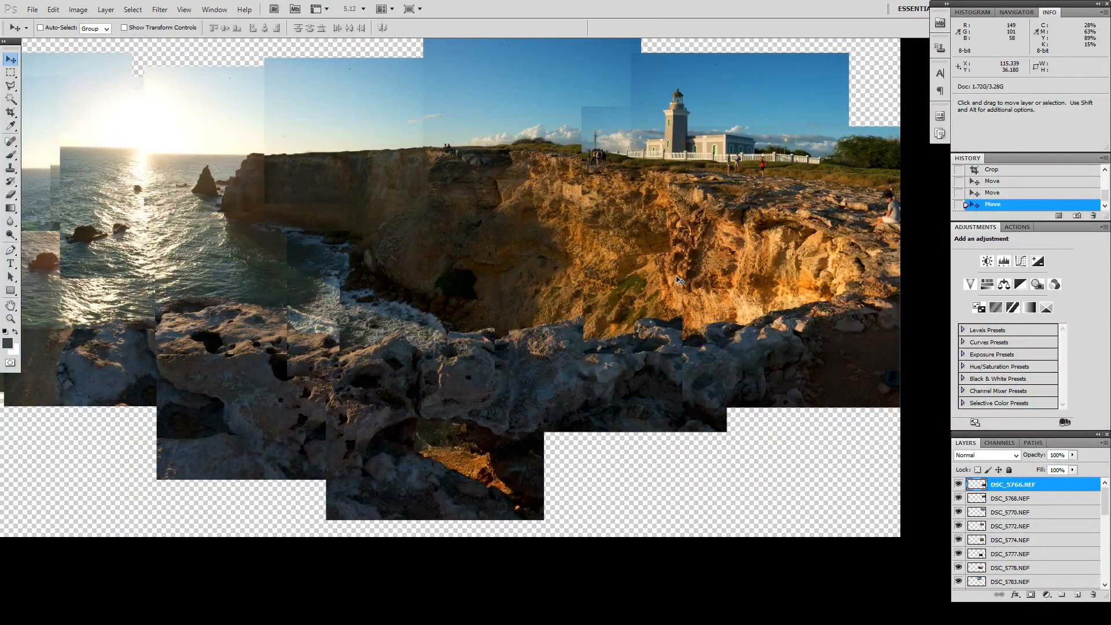
Step: Move the DSC_5774.NEF layer down and right so the green slope and cliff base join the neighbouring photo
scroll(683, 280, up, 3)
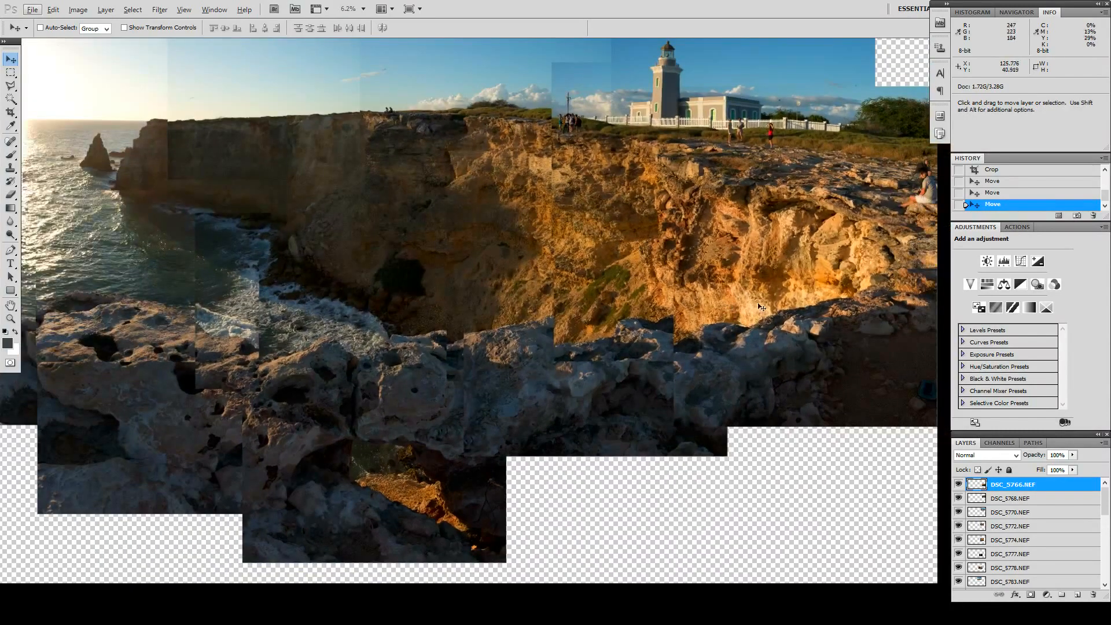
right_click(631, 334)
click(645, 340)
drag(600, 330, 645, 356)
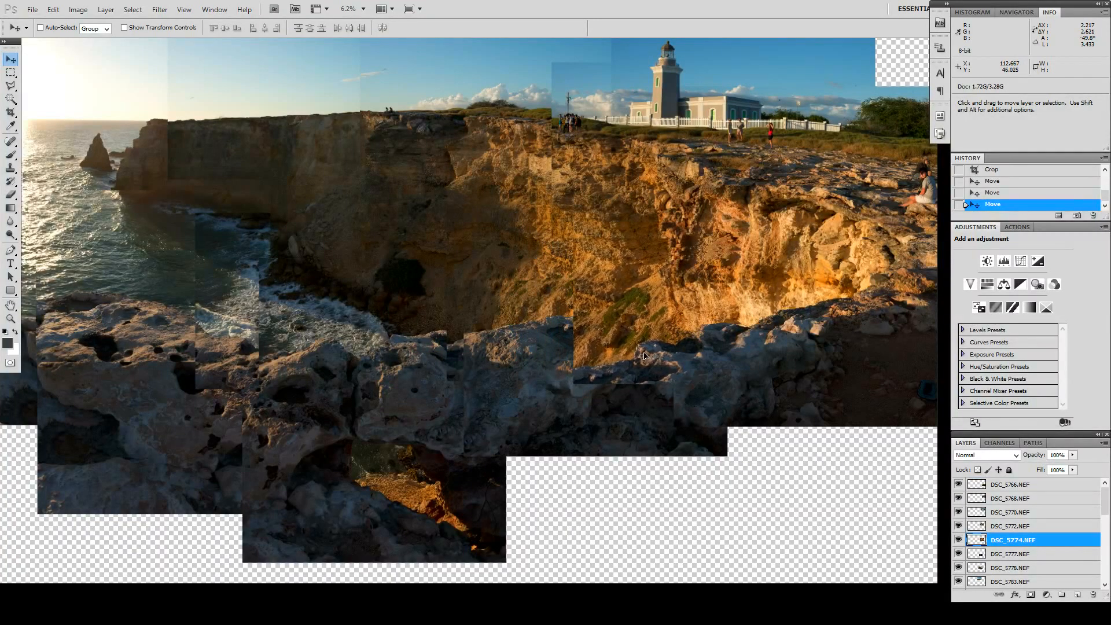
Step: Bring the DSC_5777.NEF layer to the top of the layer stack and align it with the foreground rocks below the sunlit cliff
right_click(604, 423)
click(642, 431)
drag(641, 431, 542, 481)
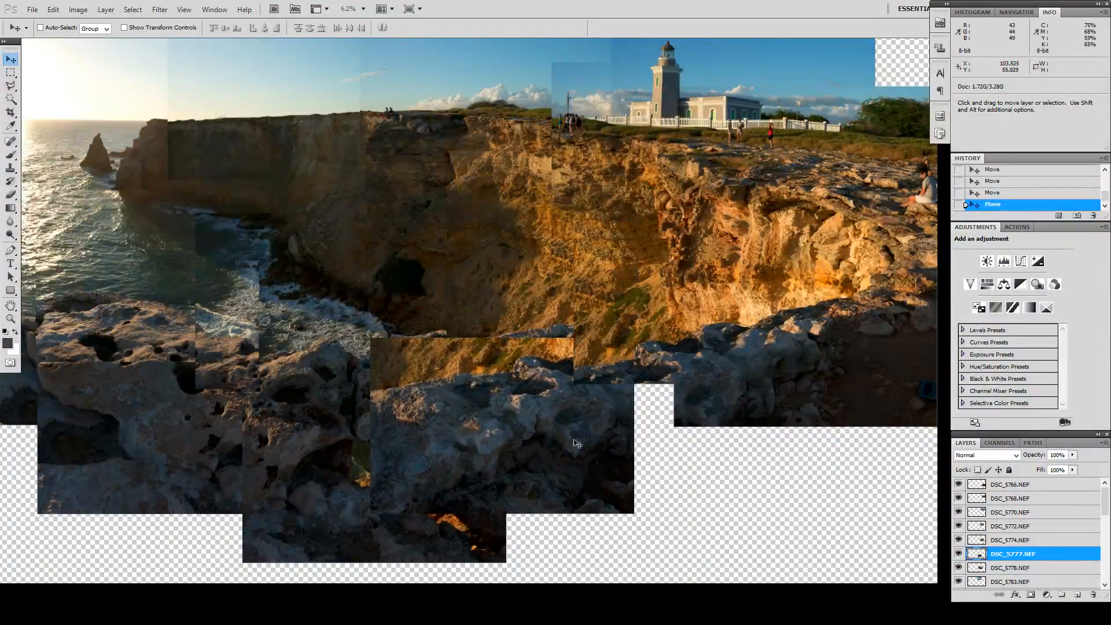
mouse_move(558, 450)
mouse_down()
mouse_move(499, 491)
mouse_move(555, 446)
mouse_up()
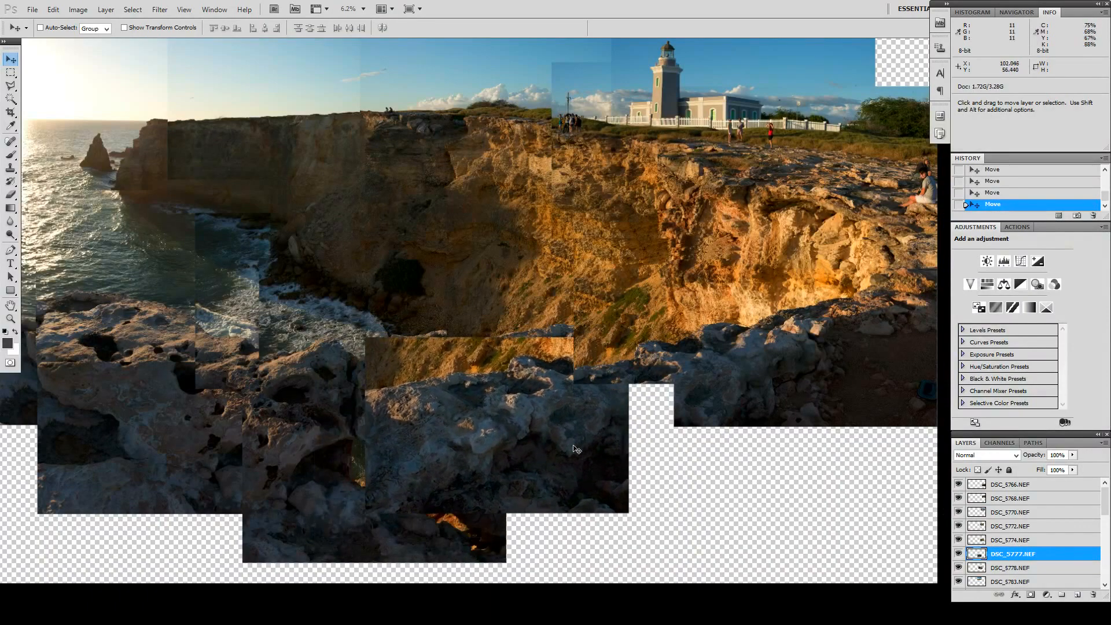
drag(1020, 550, 1017, 488)
drag(524, 446, 649, 411)
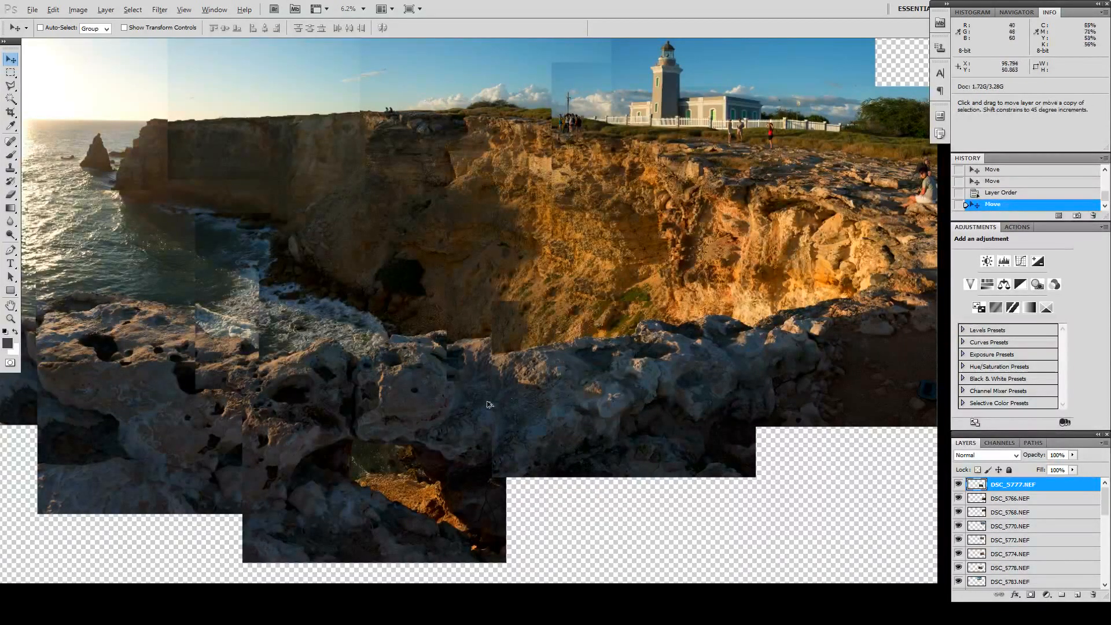
Step: Reposition the DSC_5793.NEF layer over the surf and rocks at the cliff base, filling the gap in the foreground
scroll(490, 405, down, 3)
drag(352, 323, 543, 328)
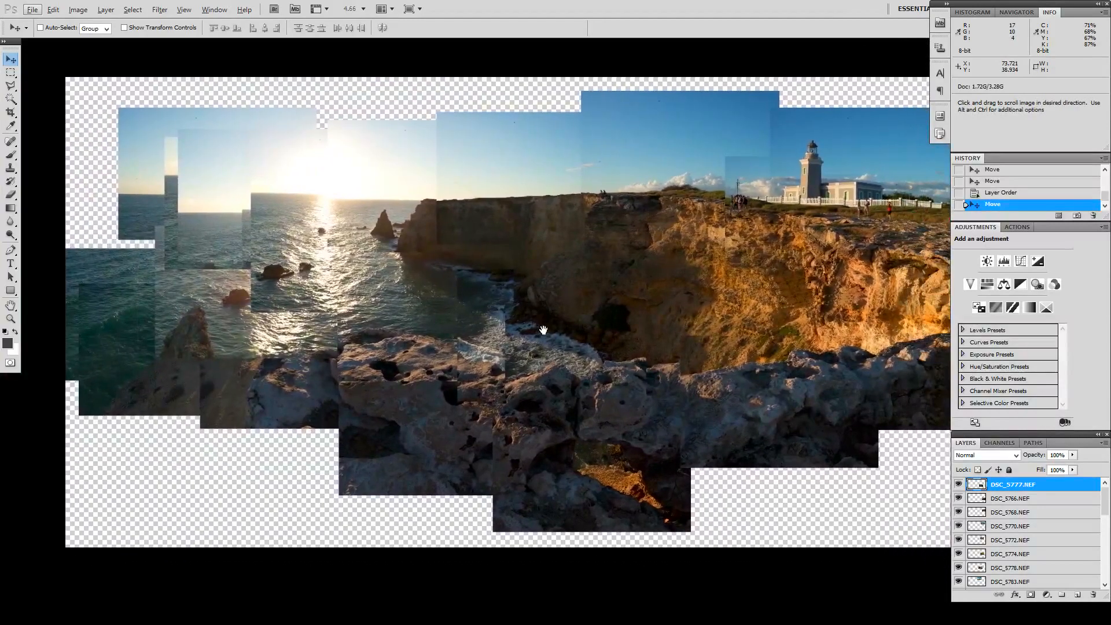
right_click(622, 395)
click(634, 400)
drag(602, 399, 548, 407)
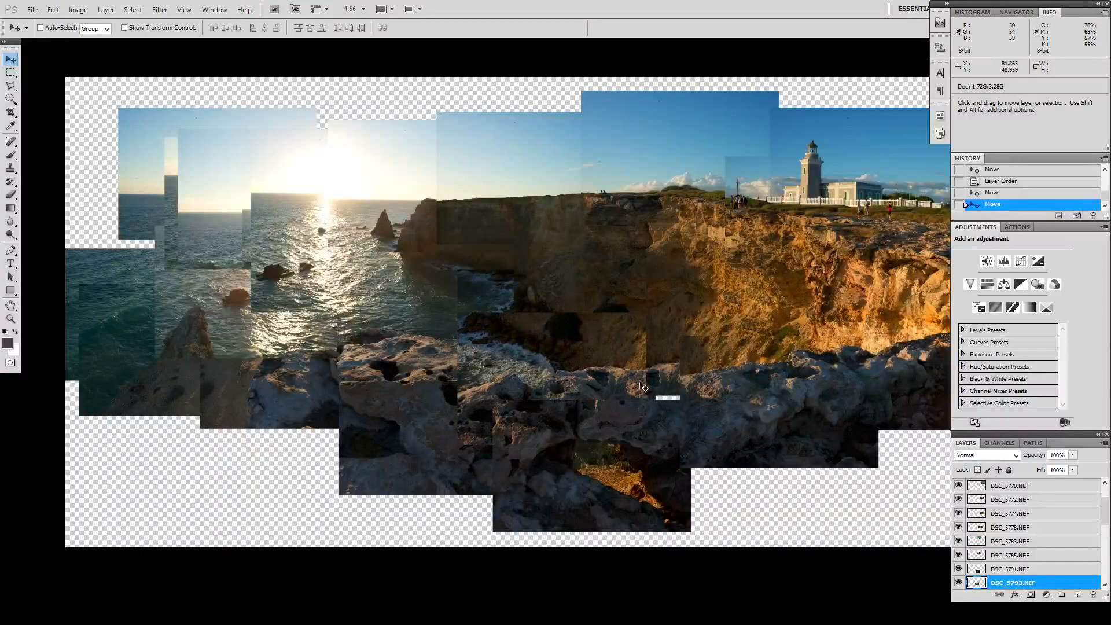
right_click(665, 369)
click(670, 377)
drag(670, 377, 728, 370)
right_click(652, 369)
click(648, 375)
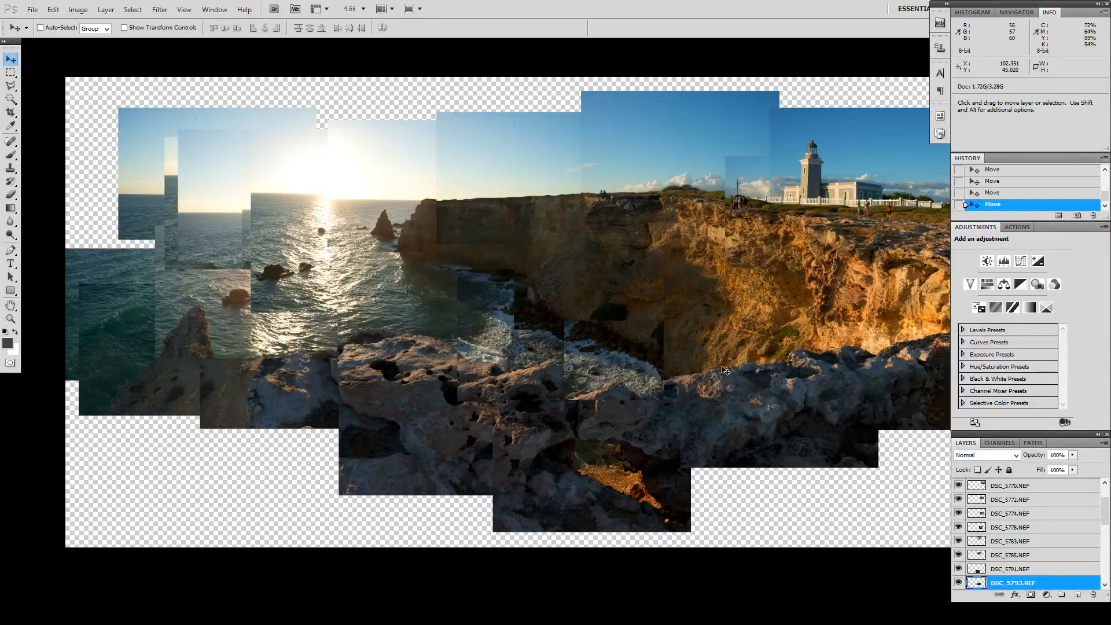
Step: Reposition the DSC_5785.NEF layer on the central cliff face so it covers the gap and meets the surrounding photos
right_click(636, 293)
click(667, 298)
drag(629, 288, 375, 280)
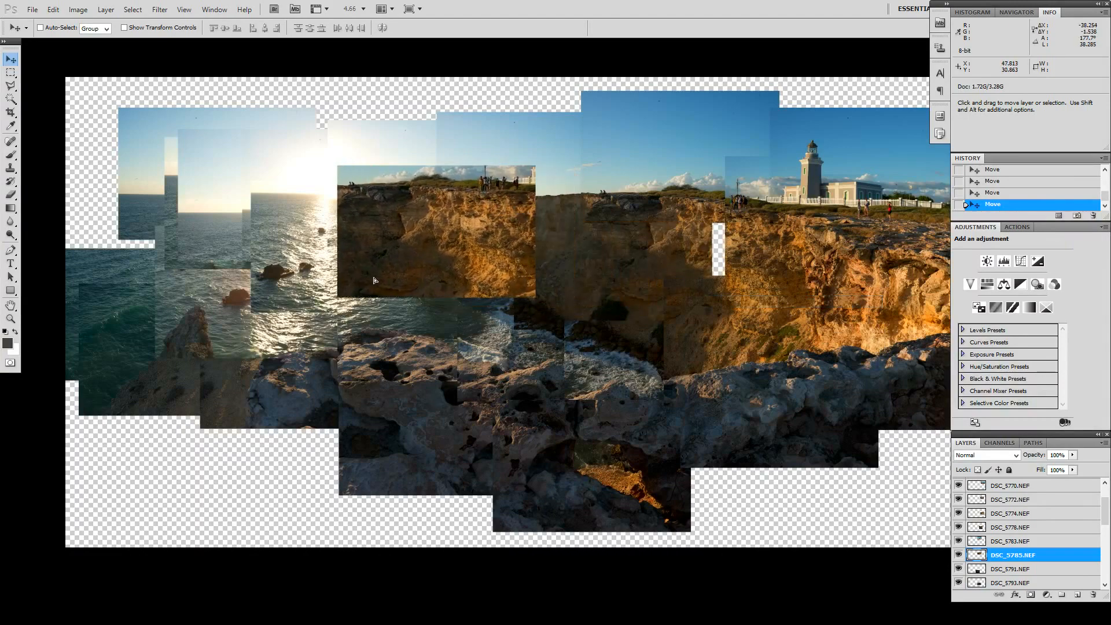
drag(373, 281, 688, 265)
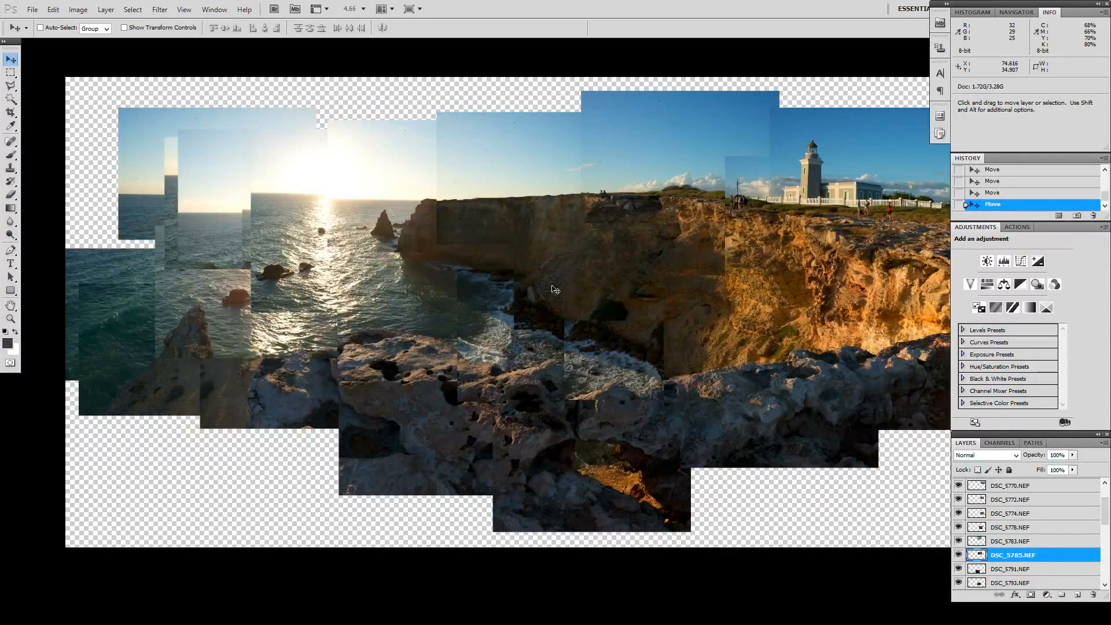
Step: Move the DSC_5820.NEF layer down and right to align the pitted foreground rocks with the photo beside them
scroll(705, 269, down, 3)
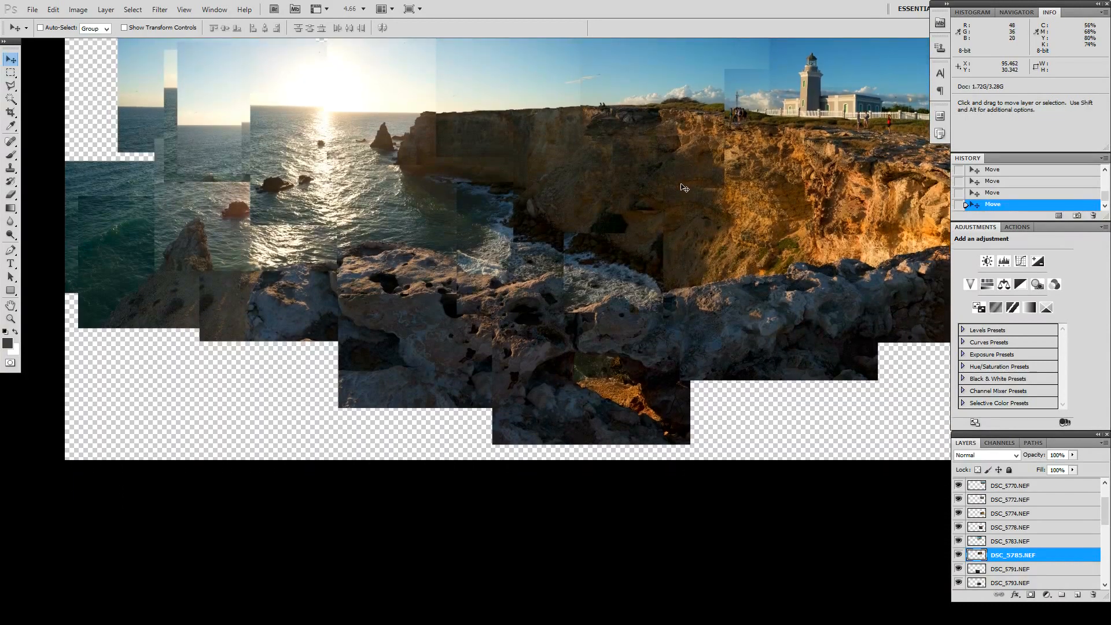
scroll(706, 293, down, 2)
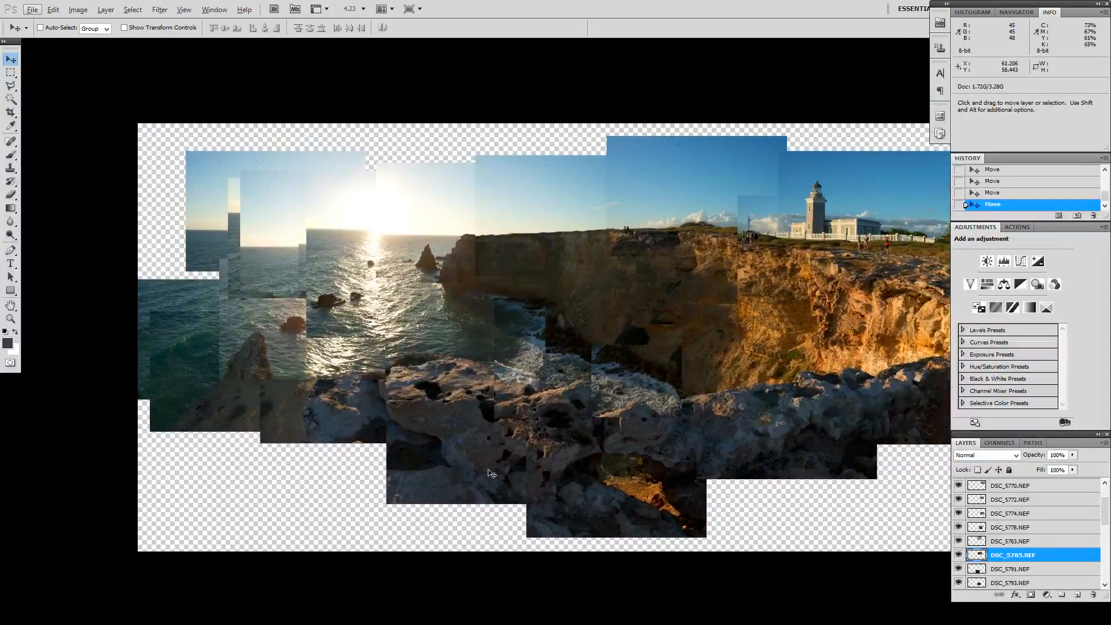
right_click(497, 474)
click(438, 491)
right_click(446, 484)
click(480, 489)
mouse_move(453, 464)
mouse_down()
mouse_move(400, 494)
mouse_move(473, 472)
mouse_up()
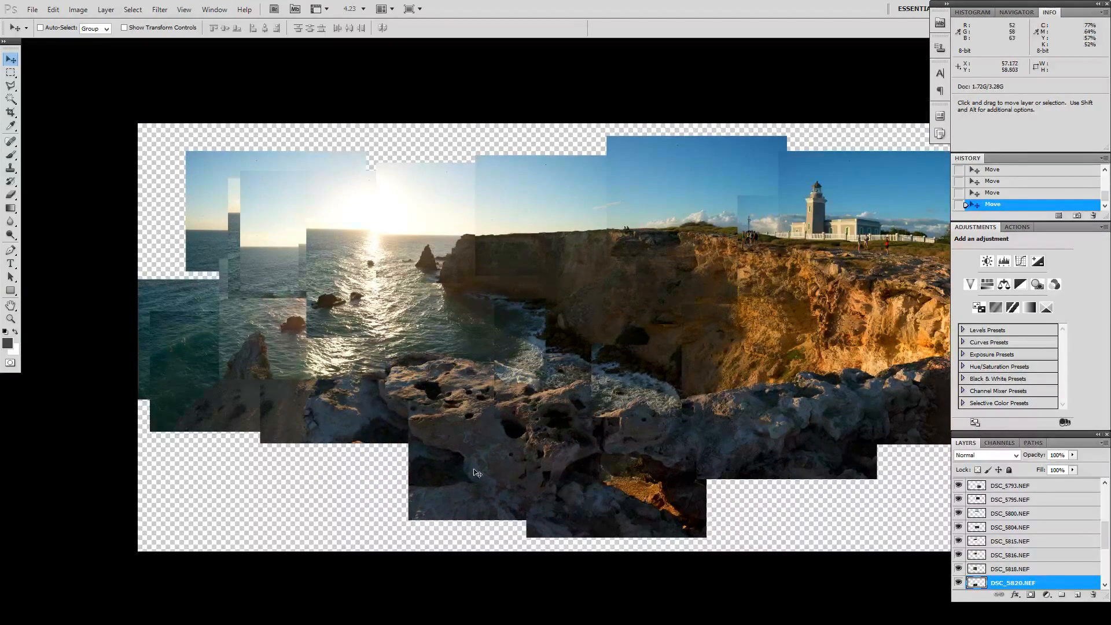
Step: Shift the photo of the panorama's lower-left rocks and the DSC_5838.NEF layer down and right to follow the foreground rock line
right_click(333, 417)
click(340, 421)
drag(304, 417, 337, 434)
right_click(244, 389)
click(272, 397)
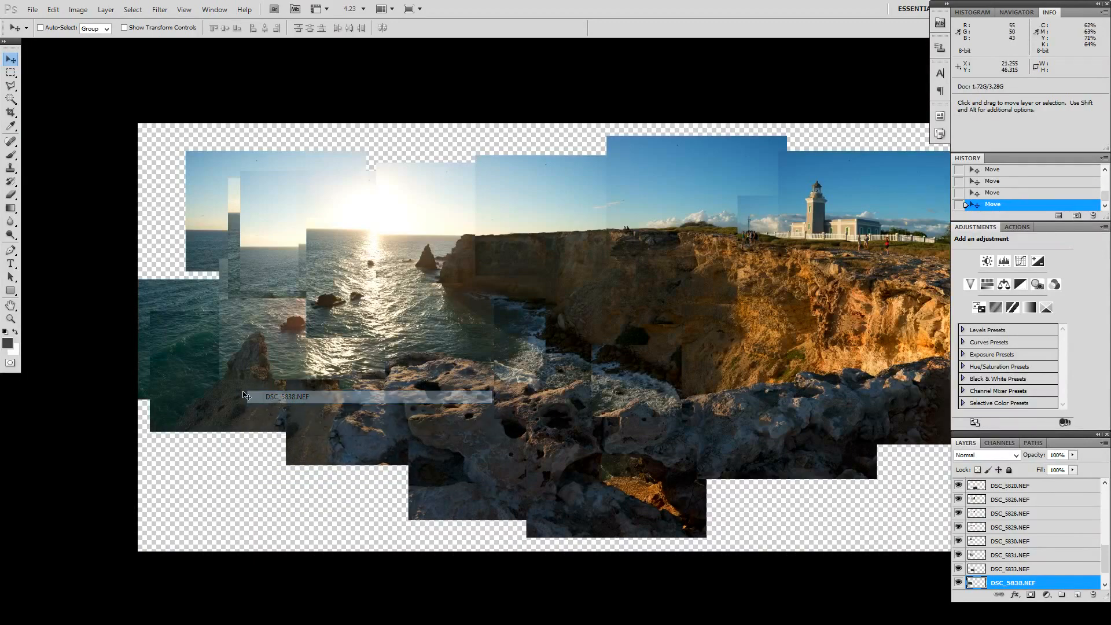
drag(220, 406, 270, 424)
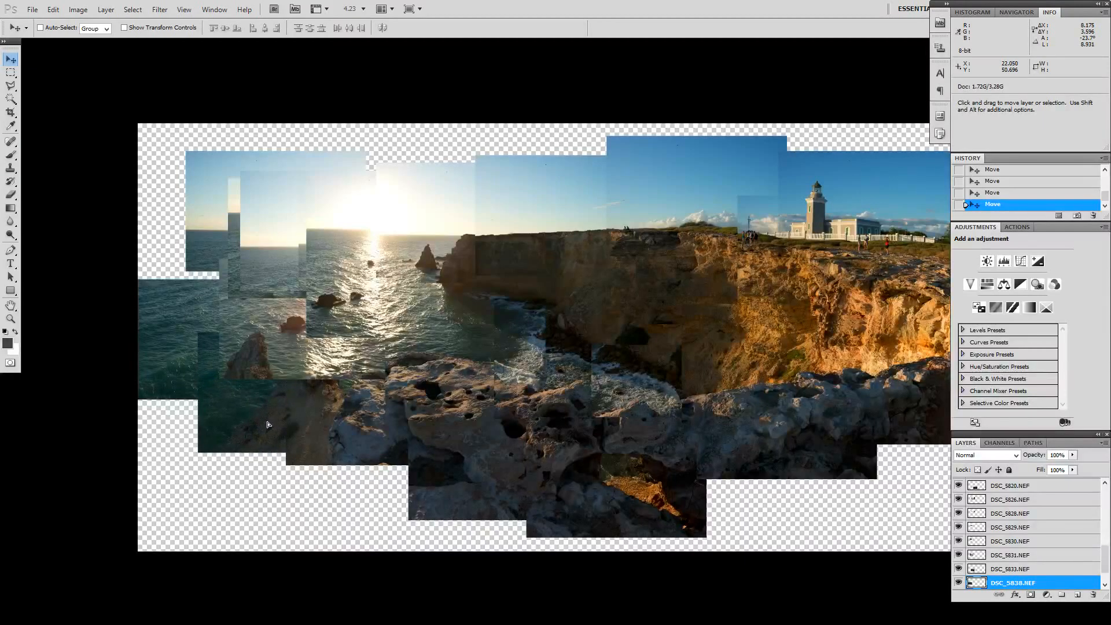
Step: Move the DSC_5831.NEF layer right onto the pointed rock, raise it in the layer stack, and fine-tune its position
right_click(256, 342)
click(284, 352)
drag(278, 333, 323, 338)
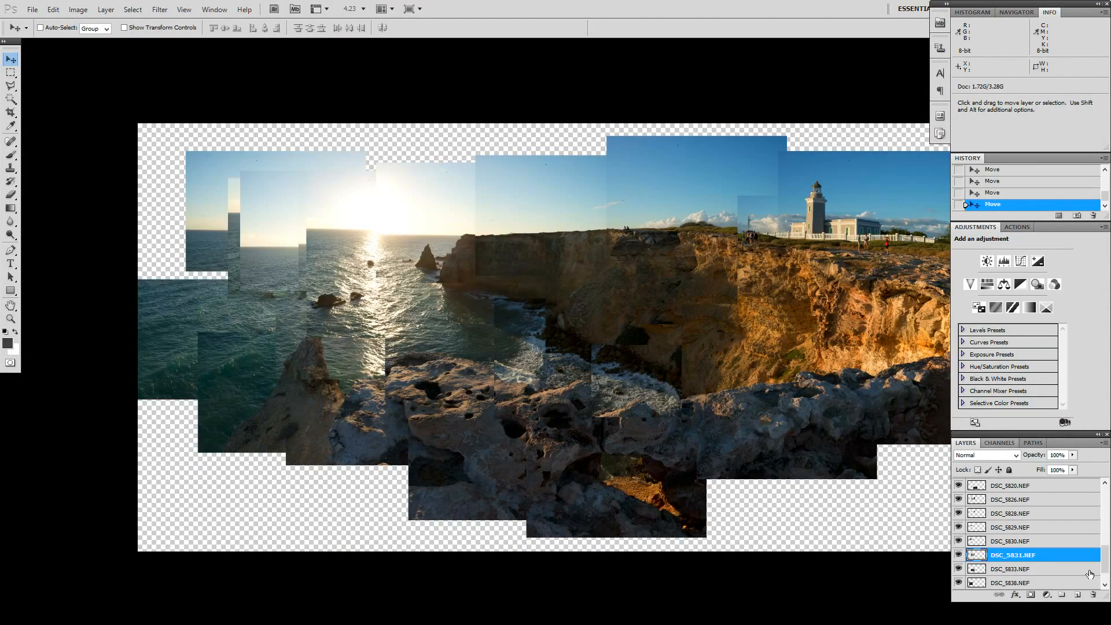
drag(1043, 559, 1038, 484)
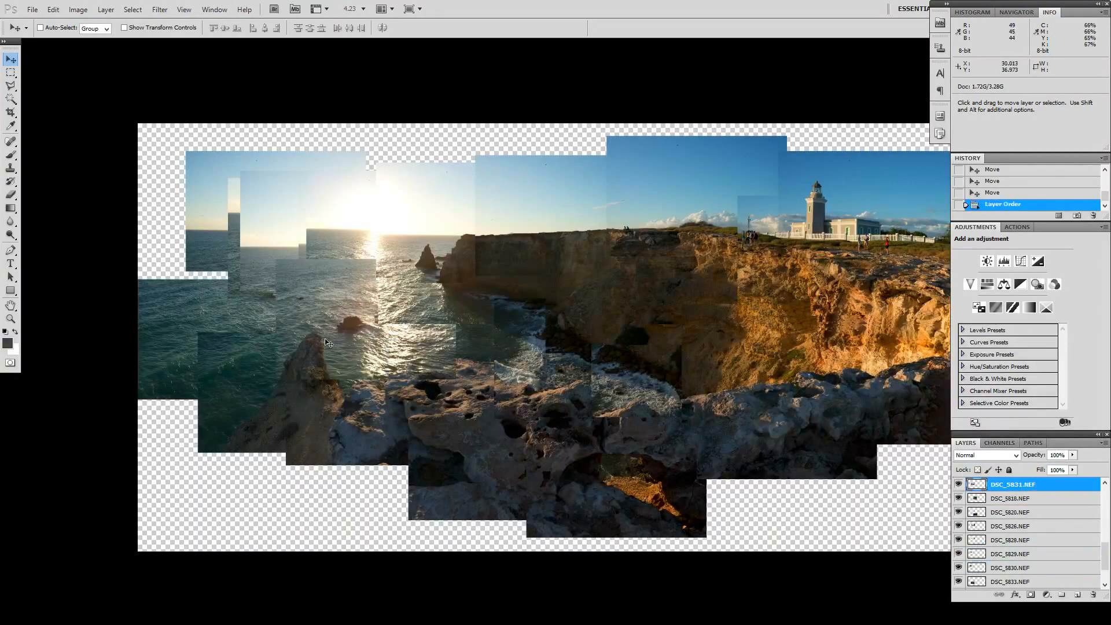
drag(314, 364, 319, 363)
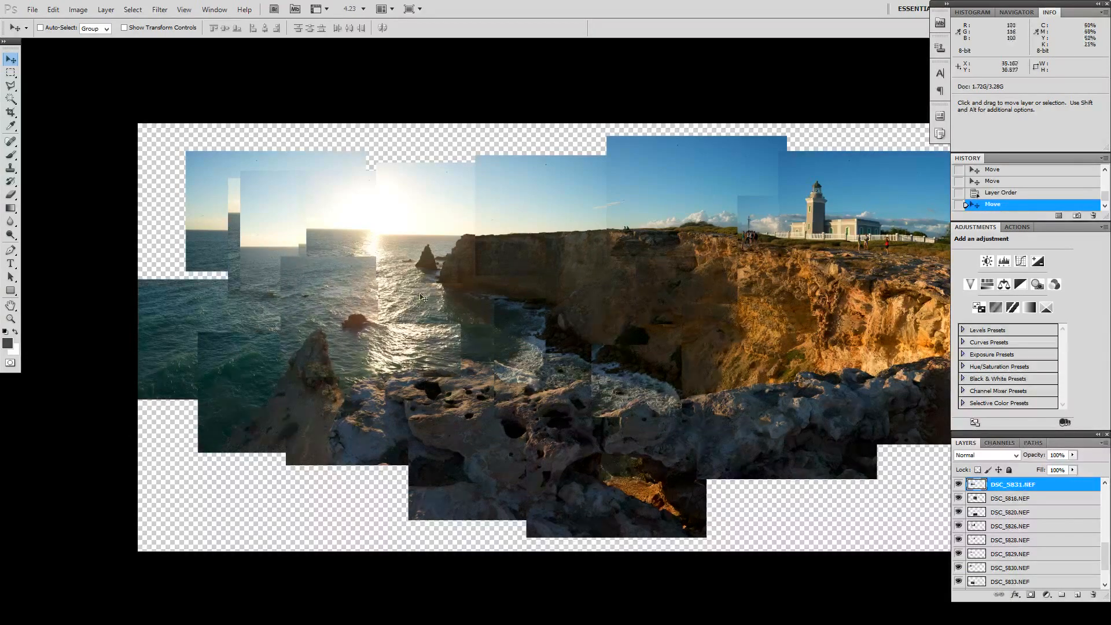
Step: Bring the DSC_5815.NEF and DSC_5826.NEF layers to the top of the layer stack, with DSC_5826.NEF uppermost
right_click(400, 254)
click(417, 258)
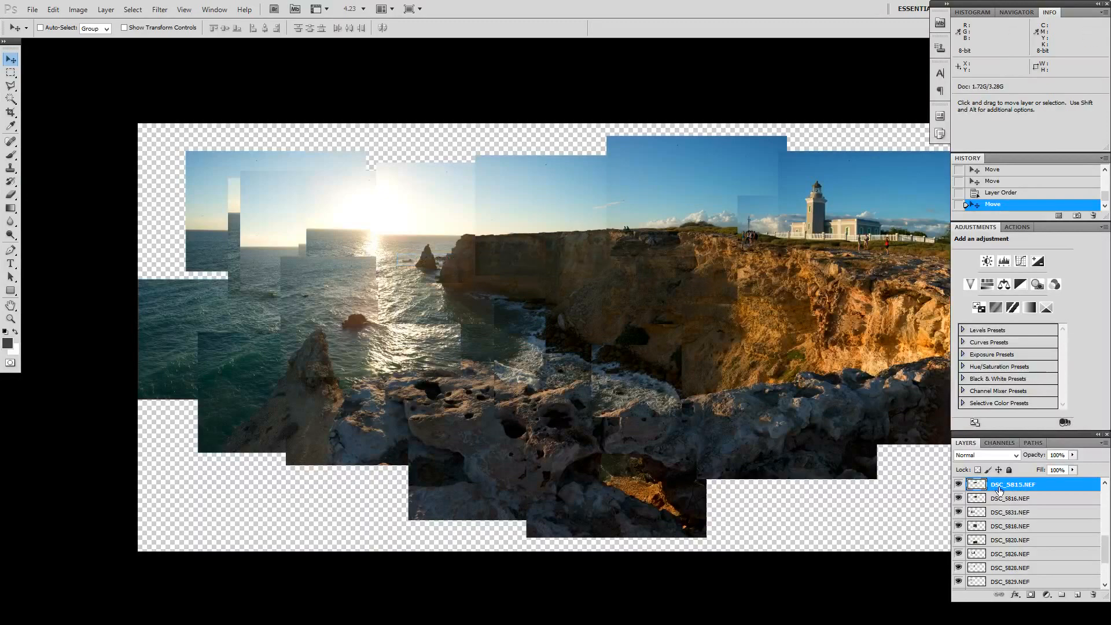
drag(1008, 488, 1008, 471)
right_click(393, 250)
right_click(365, 243)
click(382, 248)
drag(1003, 586, 1015, 488)
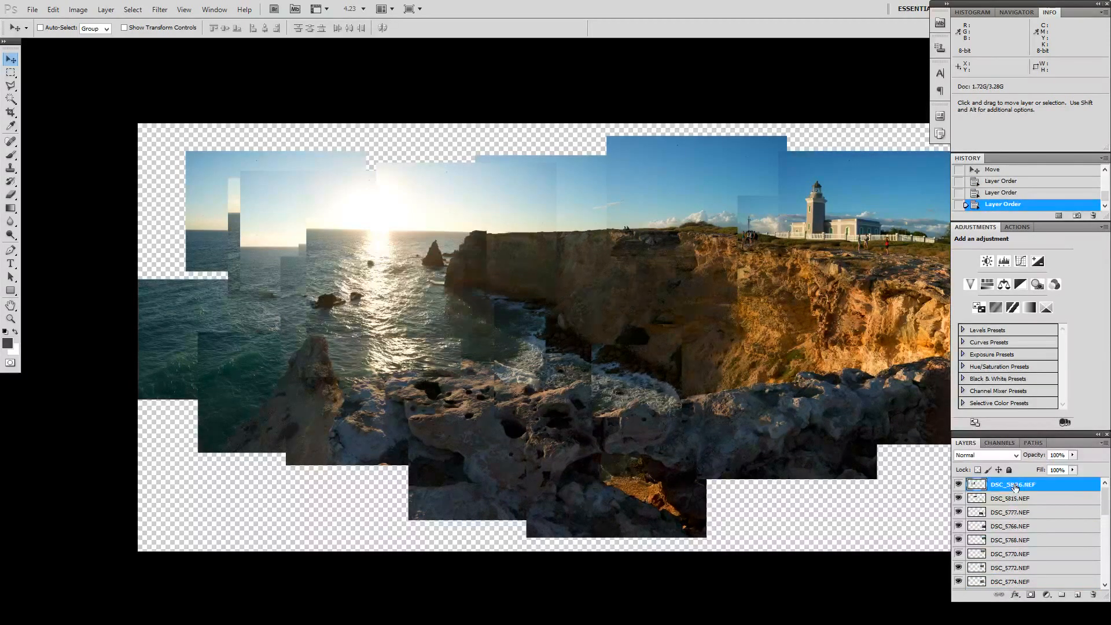
Step: Move the DSC_5826.NEF layer slightly right and down to refine the horizon and sea stack alignment beneath the sun
right_click(395, 287)
click(416, 296)
mouse_move(374, 300)
mouse_down()
mouse_move(373, 256)
mouse_move(398, 308)
mouse_move(363, 300)
mouse_move(380, 303)
mouse_up()
right_click(332, 371)
click(351, 379)
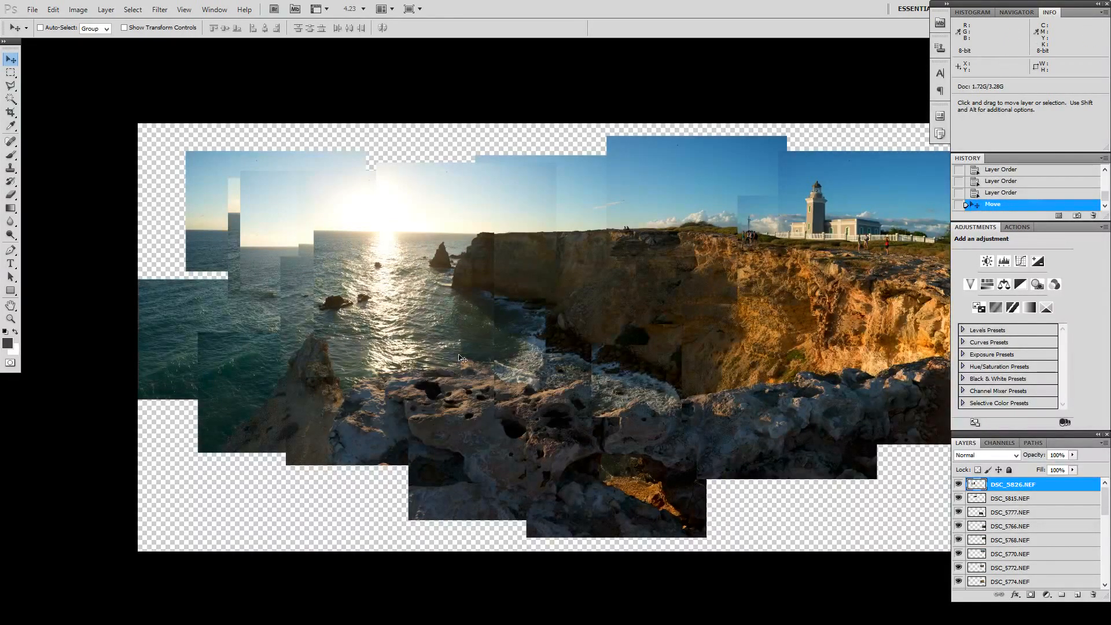
Step: Try the DSC_5815.NEF layer above DSC_5826.NEF at the top of the layer stack, and undo the reorder
click(1035, 498)
click(1028, 513)
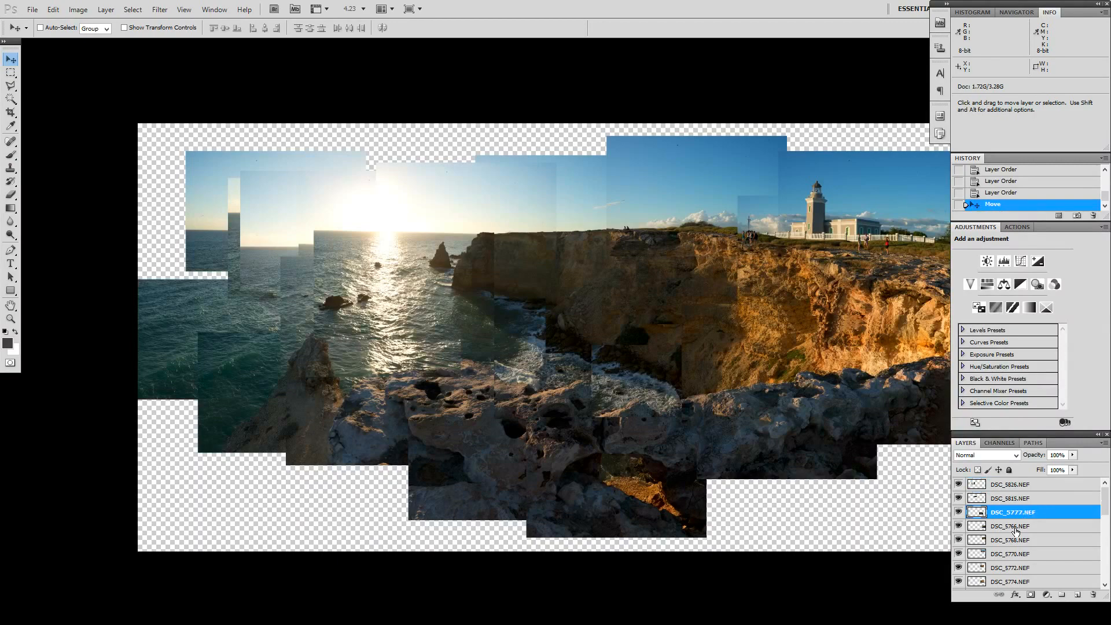
drag(1020, 497, 1017, 483)
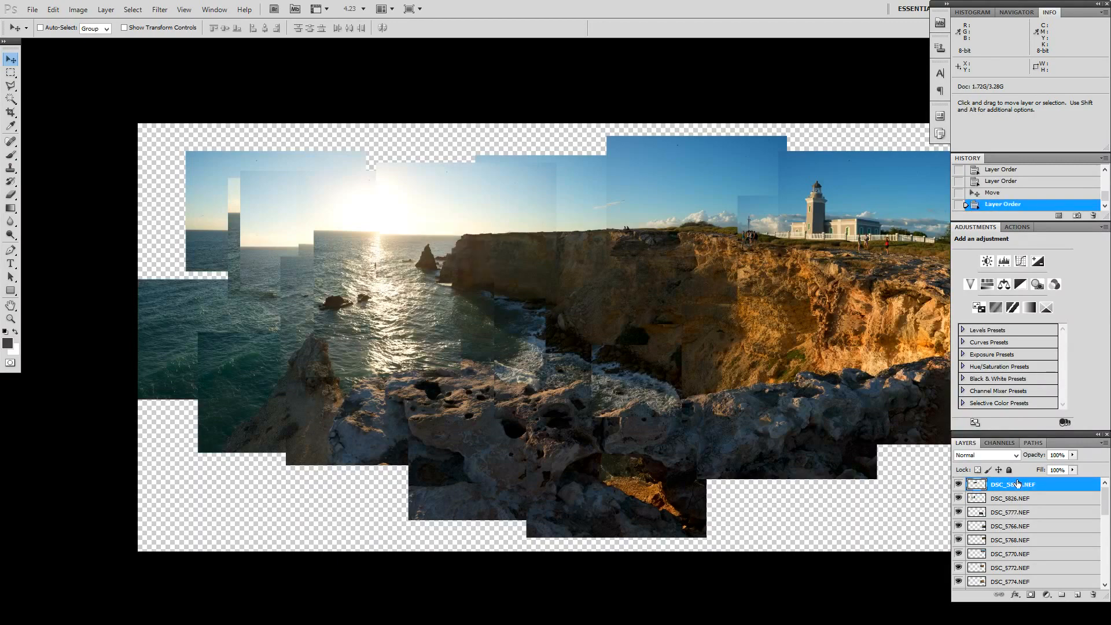
key(ctrl+z)
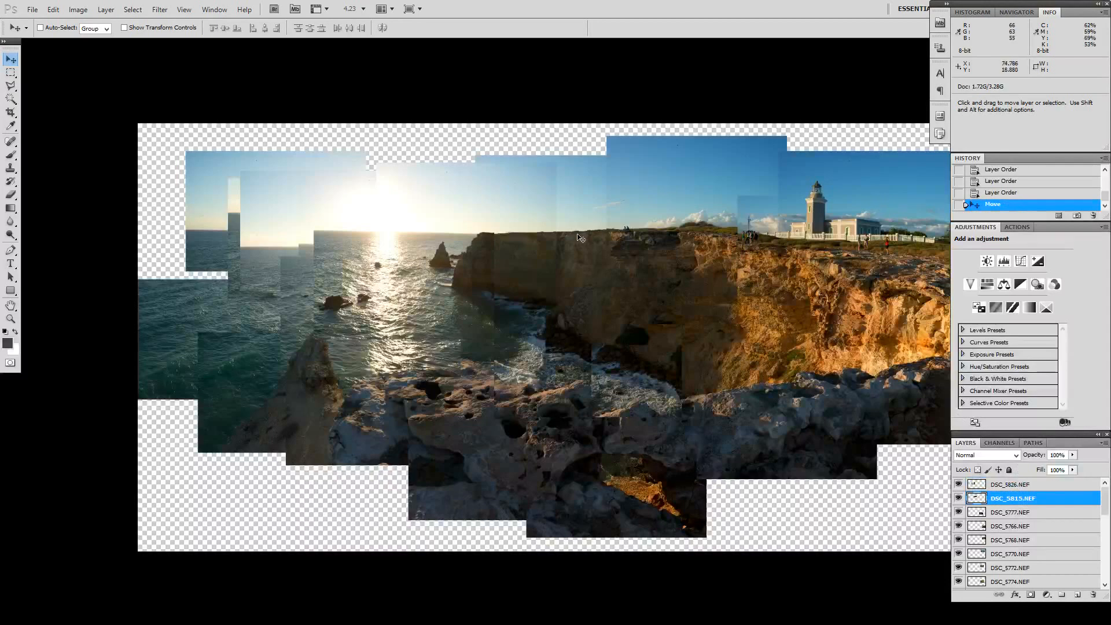
Step: Move the DSC_5839.NEF layer right so the photo at the sea's left edge lines up with the neighbouring water photos
right_click(182, 304)
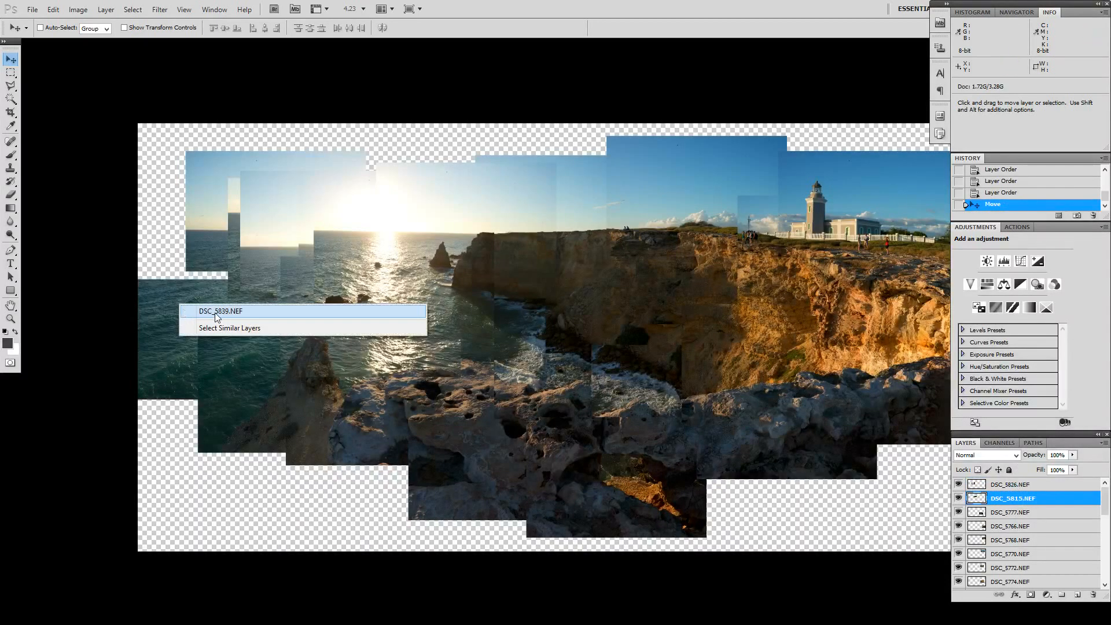
click(243, 308)
drag(93, 314, 241, 300)
Step: Nudge the DSC_5804.NEF layer slightly left and down to align the foreground rocks below the cove
scroll(388, 319, down, 1)
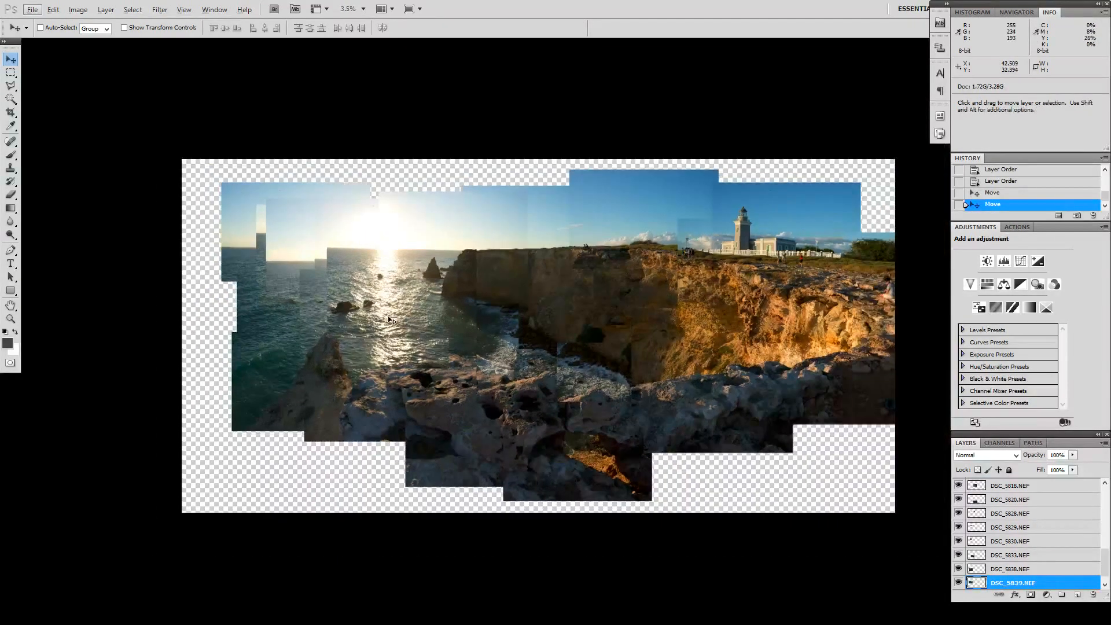
right_click(543, 377)
click(556, 379)
mouse_move(552, 374)
mouse_down()
mouse_move(511, 387)
mouse_move(550, 376)
mouse_up()
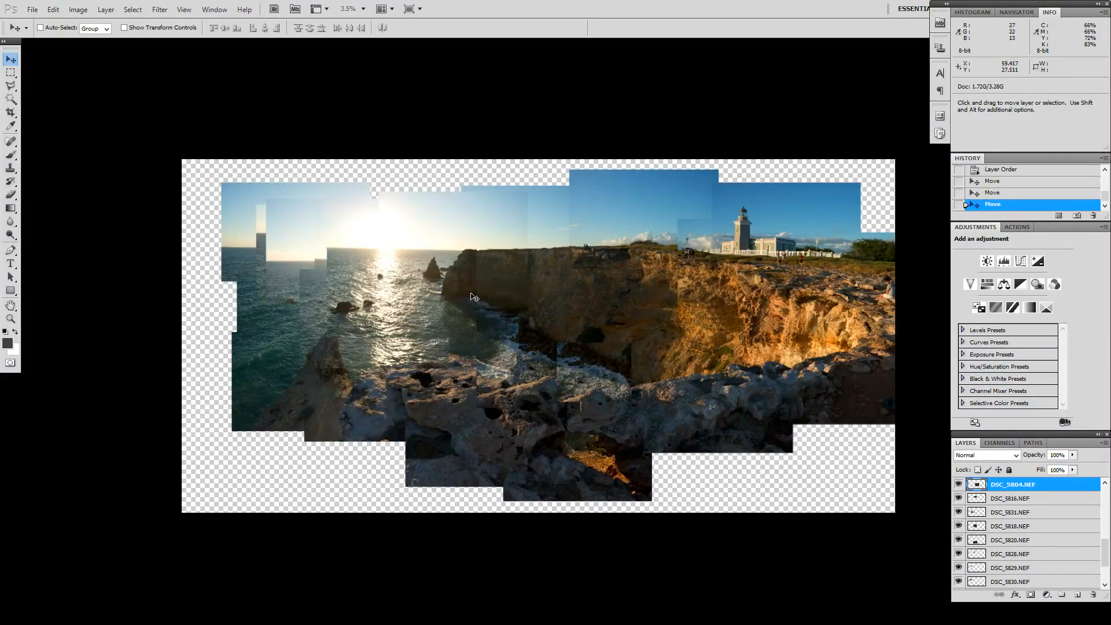
Step: Shift the DSC_5841.NEF layer slightly up and left, and duplicate it with the copy filling the sky above the sun
scroll(475, 297, down, 1)
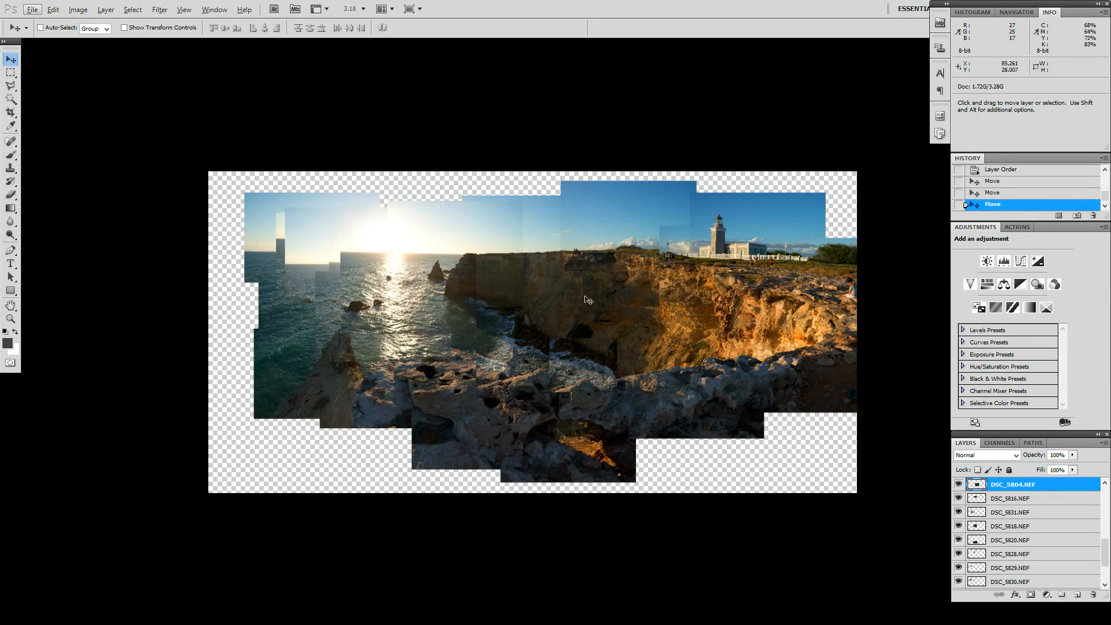
scroll(588, 301, down, 1)
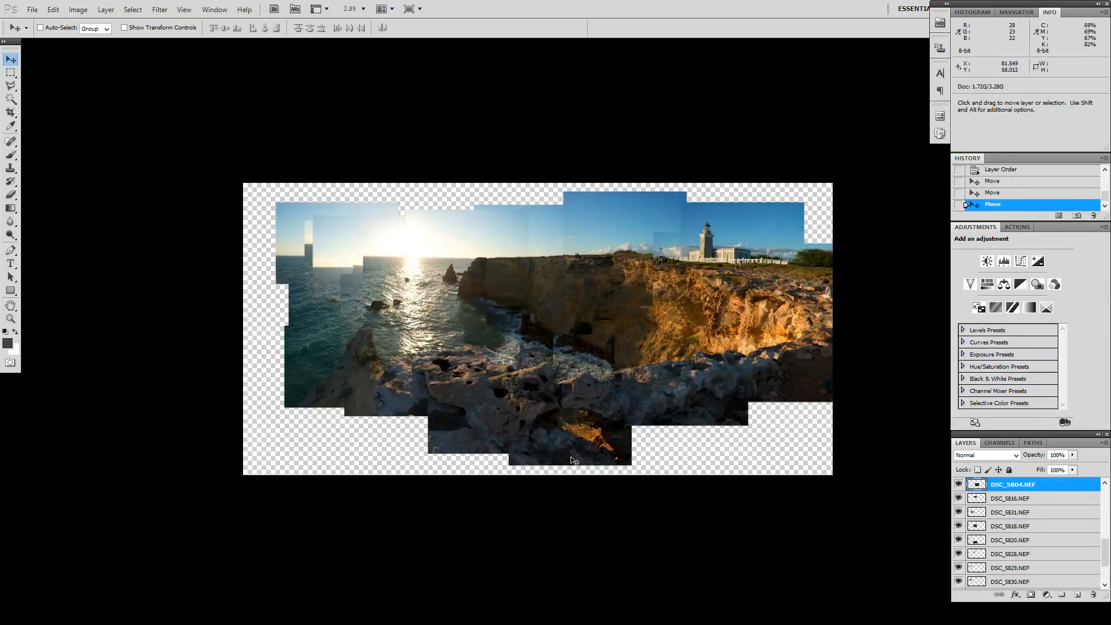
right_click(295, 231)
click(317, 235)
drag(317, 235, 312, 230)
drag(1015, 586, 1018, 575)
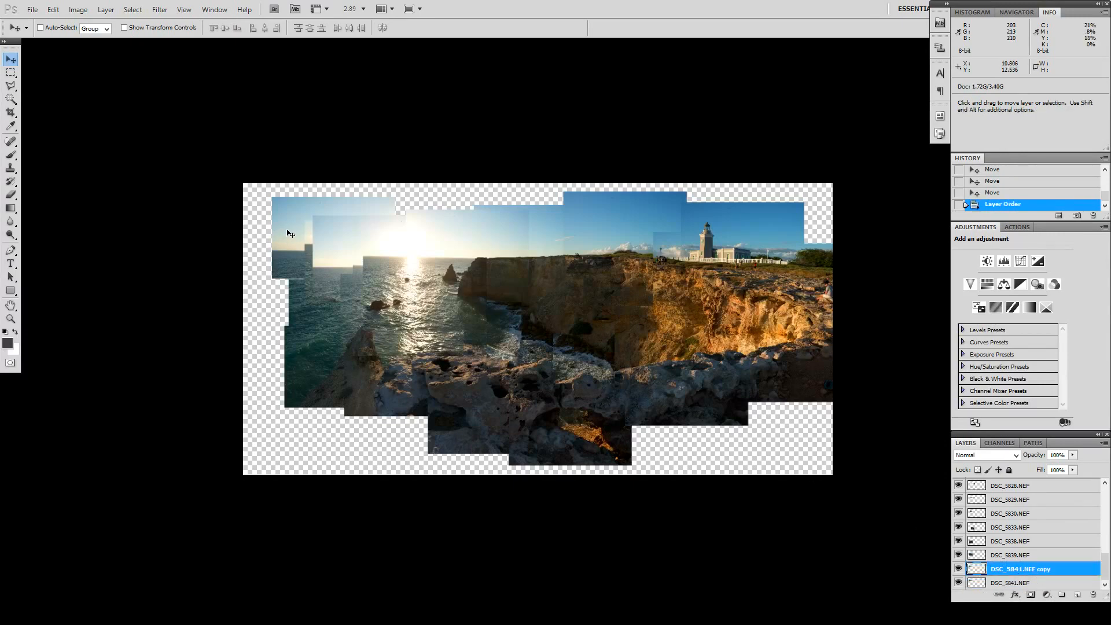
drag(290, 227, 394, 226)
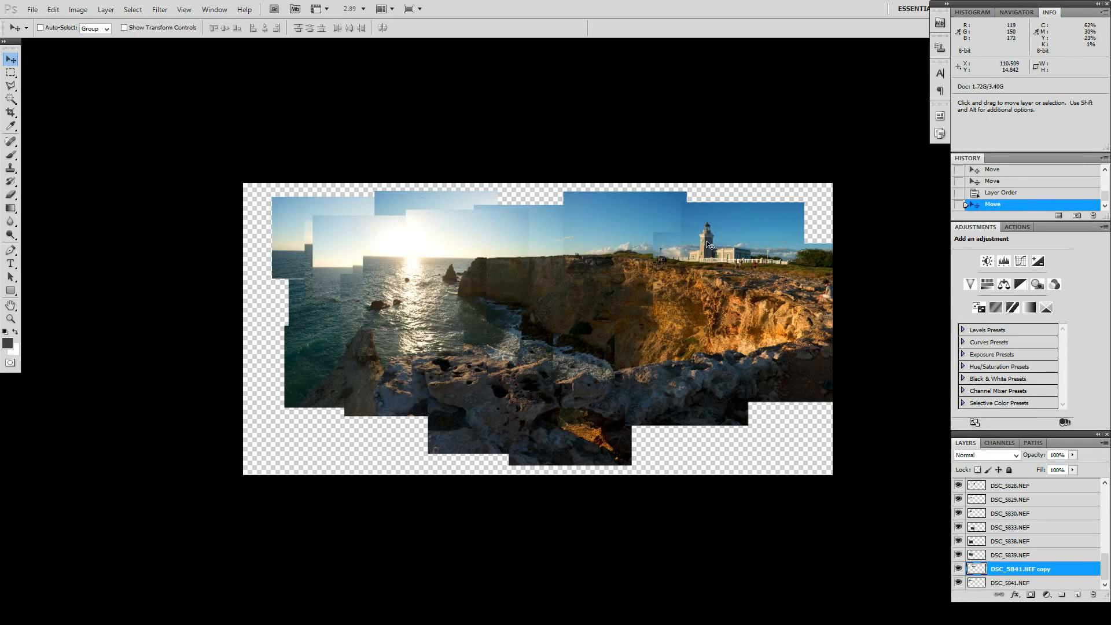
Step: Duplicate the DSC_5770.NEF layer and place the copy in the sky above the lighthouse, at the bottom of the layer stack
right_click(750, 220)
click(770, 224)
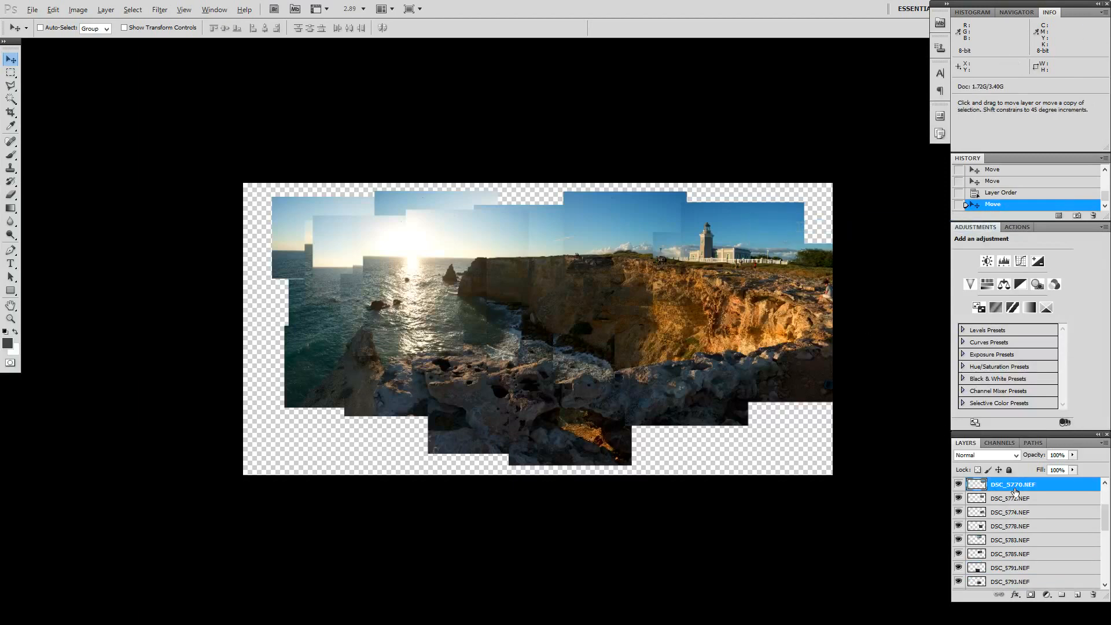
alt+drag(1014, 489, 1013, 480)
drag(730, 227, 775, 215)
drag(1012, 487, 1038, 593)
Step: Reposition the DSC_5770.NEF copy in the upper-right sky, and move it down behind the cliff photos
drag(818, 207, 803, 205)
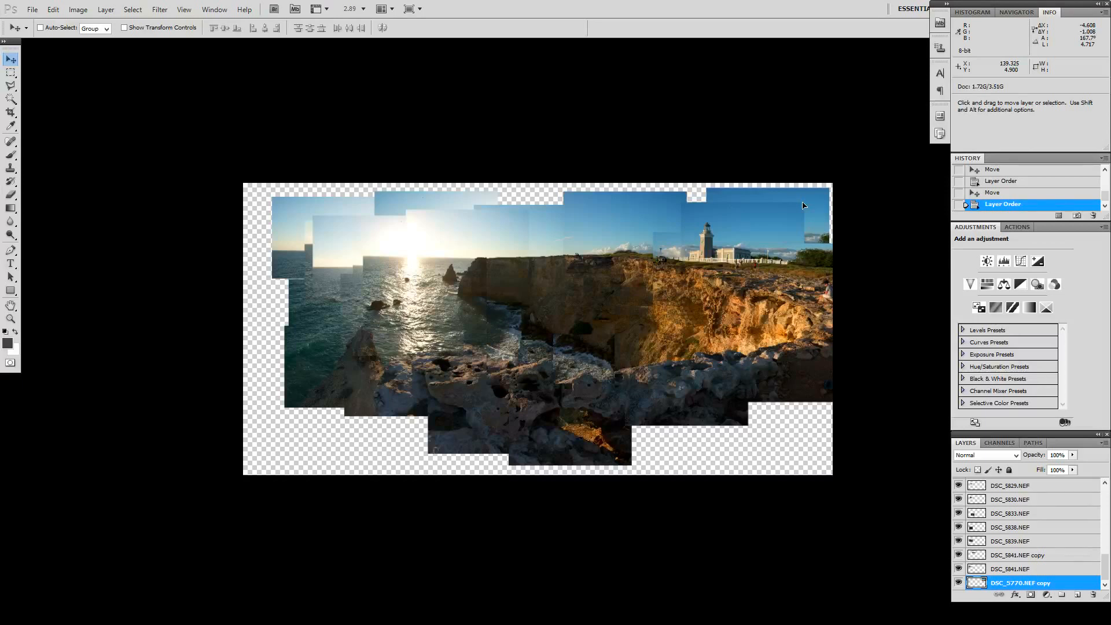
drag(803, 206, 803, 205)
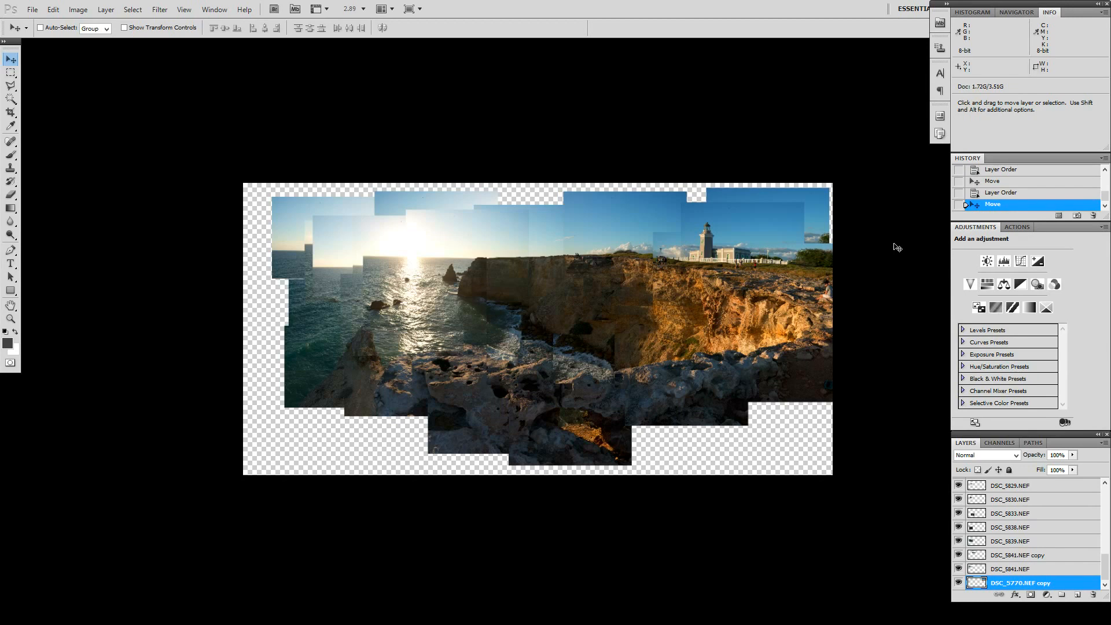
mouse_move(818, 205)
mouse_down()
mouse_move(819, 219)
mouse_move(815, 205)
mouse_up()
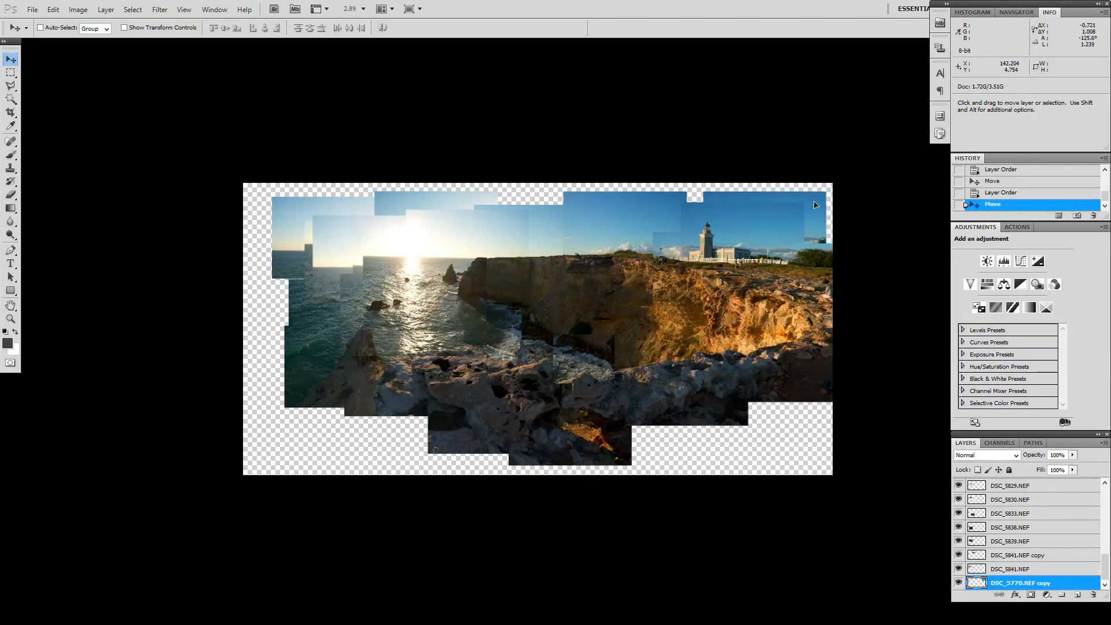
key(ctrl+[)
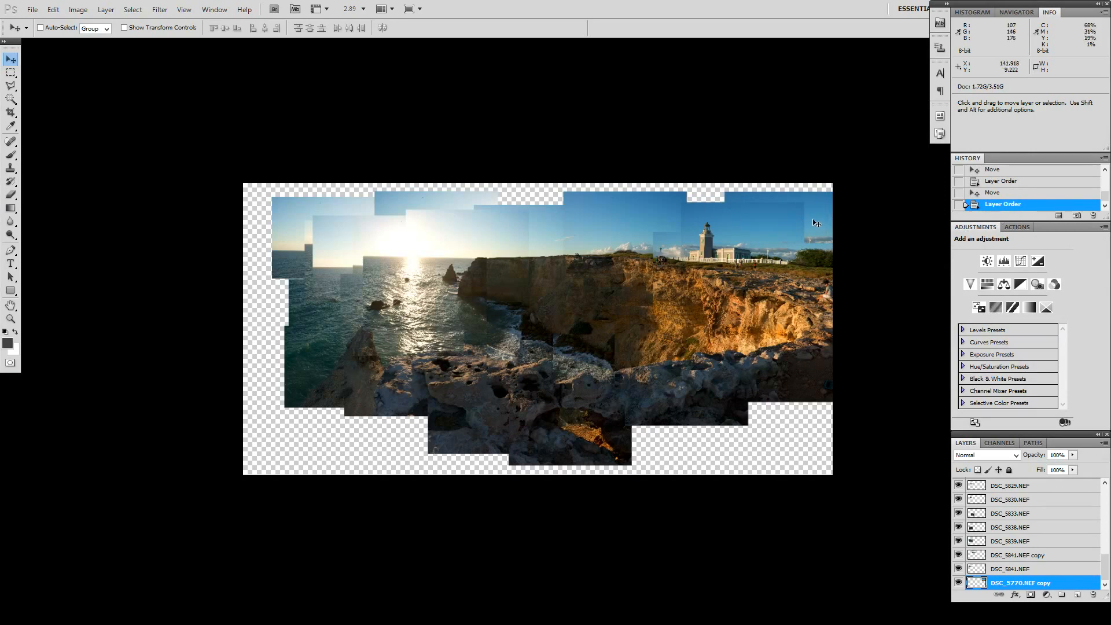
drag(828, 229, 791, 297)
Step: Duplicate the DSC_5783.NEF layer with the copy beneath the original, and move the copy right into the sky gap beside the lighthouse
right_click(651, 205)
click(677, 212)
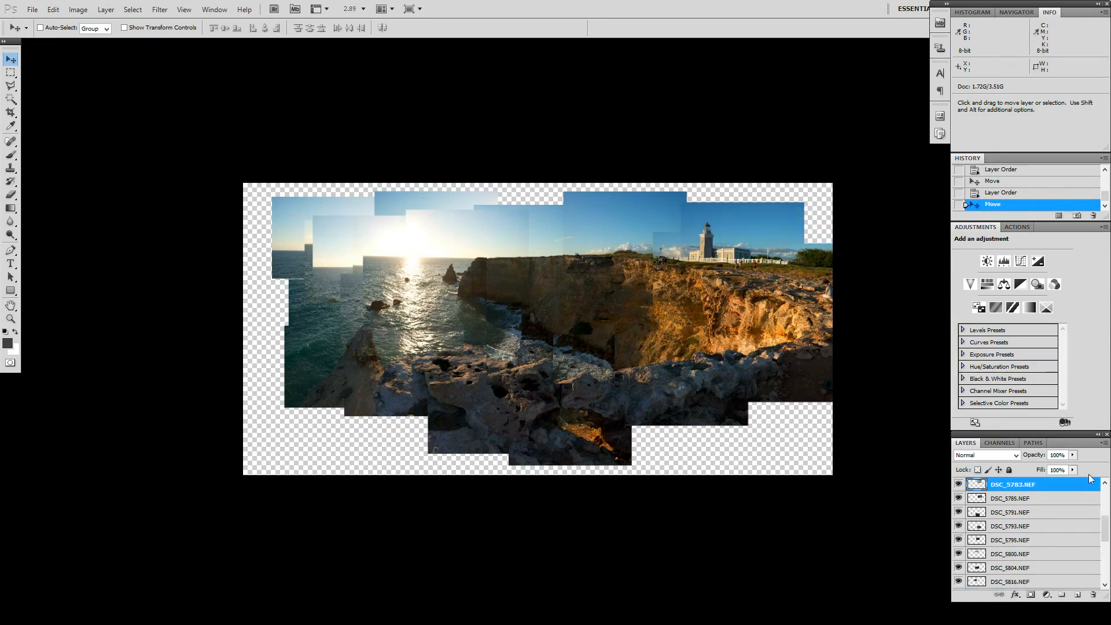
drag(1040, 488, 1043, 497)
drag(633, 227, 781, 235)
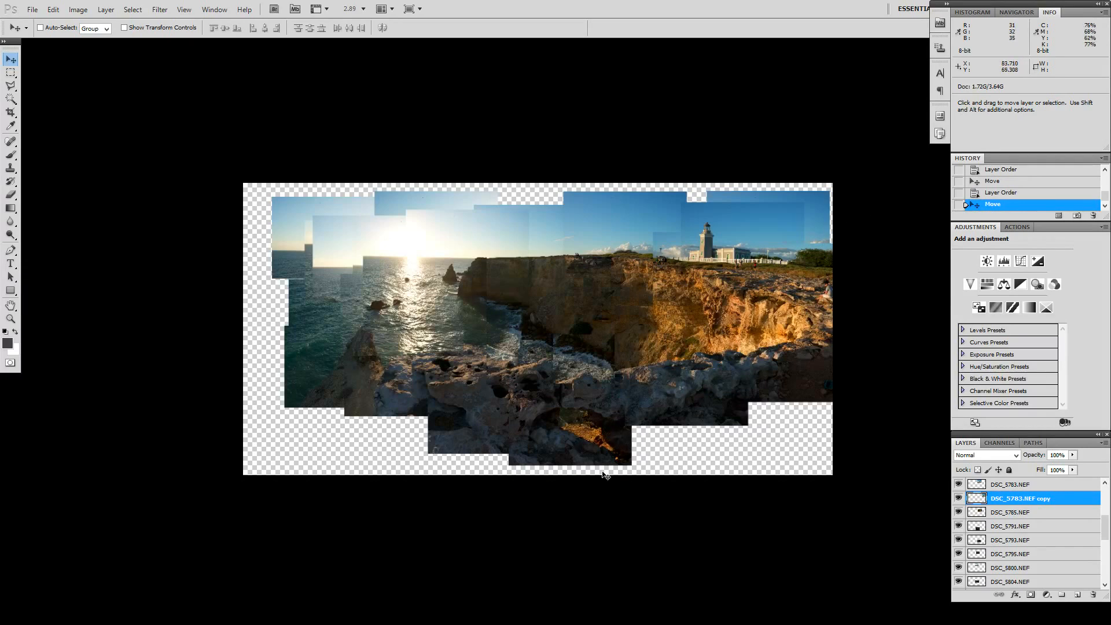
Step: Add a layer mask to the DSC_5791.NEF layer, the photo at the panorama's bottom centre
right_click(589, 458)
click(599, 462)
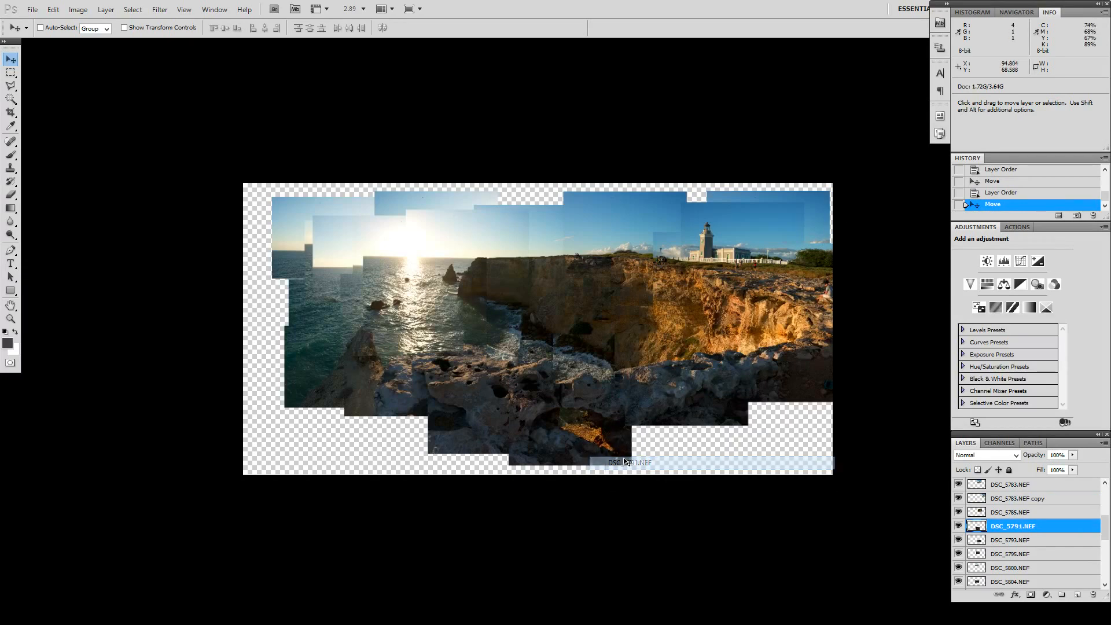
right_click(579, 447)
click(596, 450)
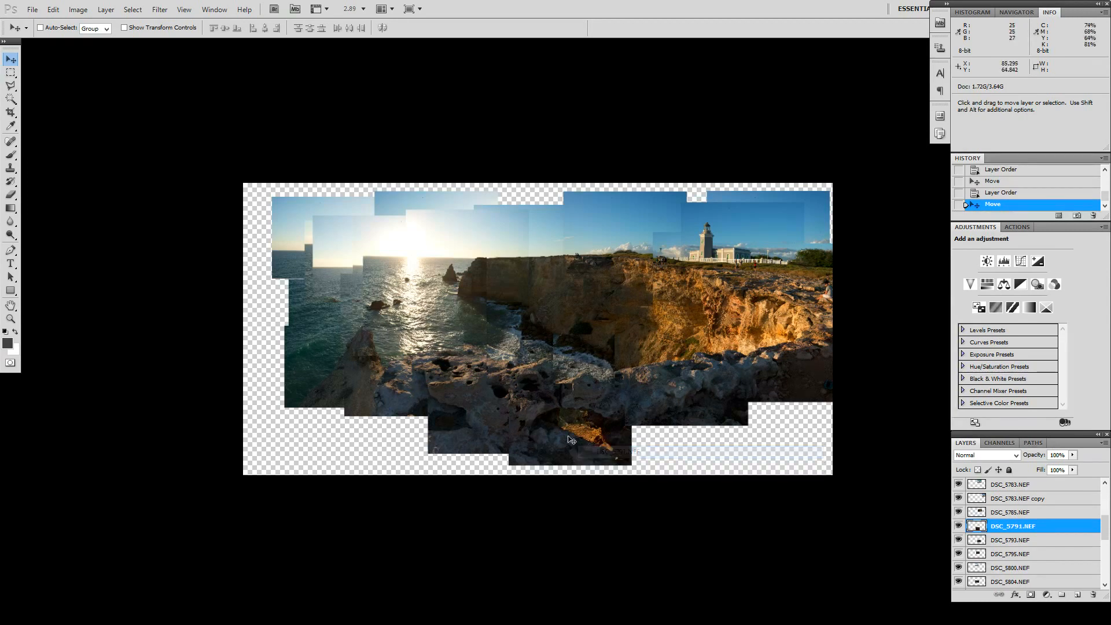
click(1031, 595)
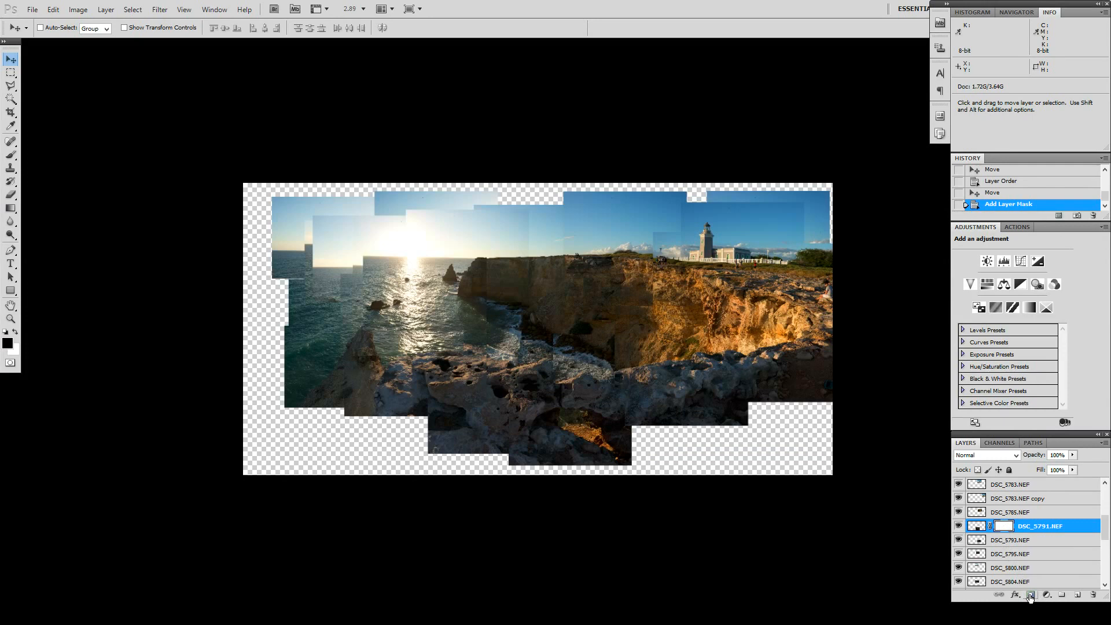
Step: Mask out the bottom strip of DSC_5791.NEF by filling a rectangular selection on its mask with Foreground Color, and deselect
key(m)
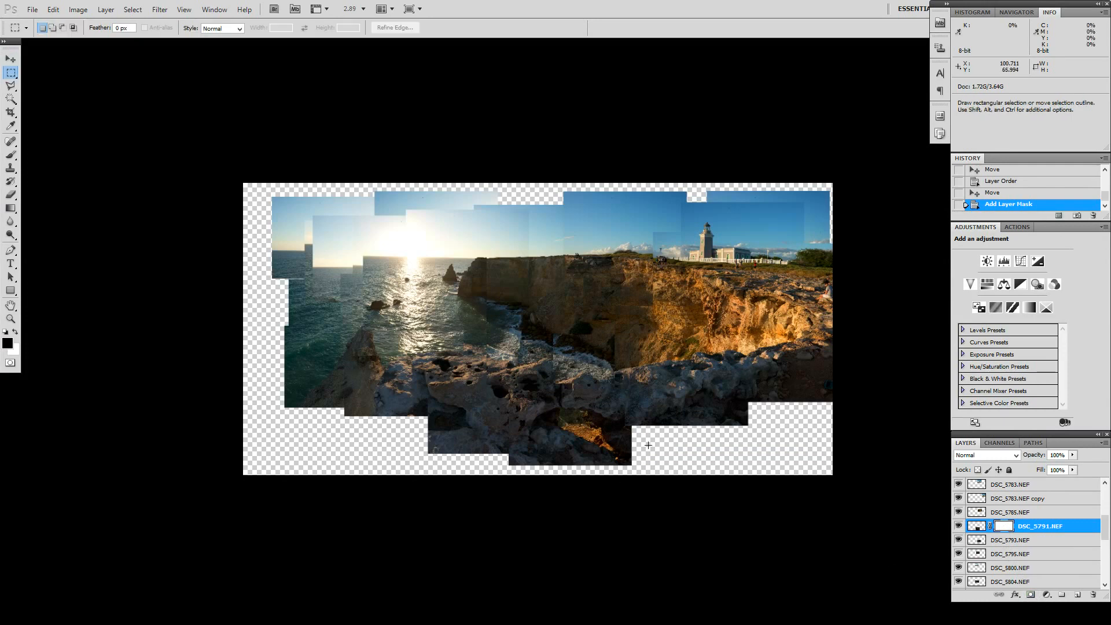
drag(647, 441, 453, 498)
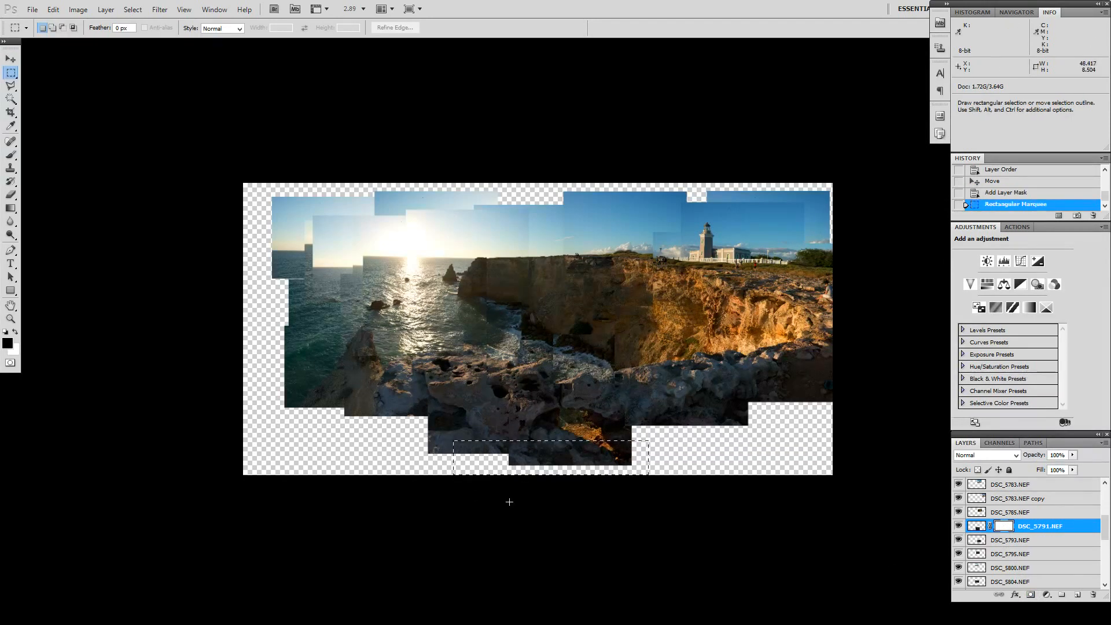
right_click(587, 465)
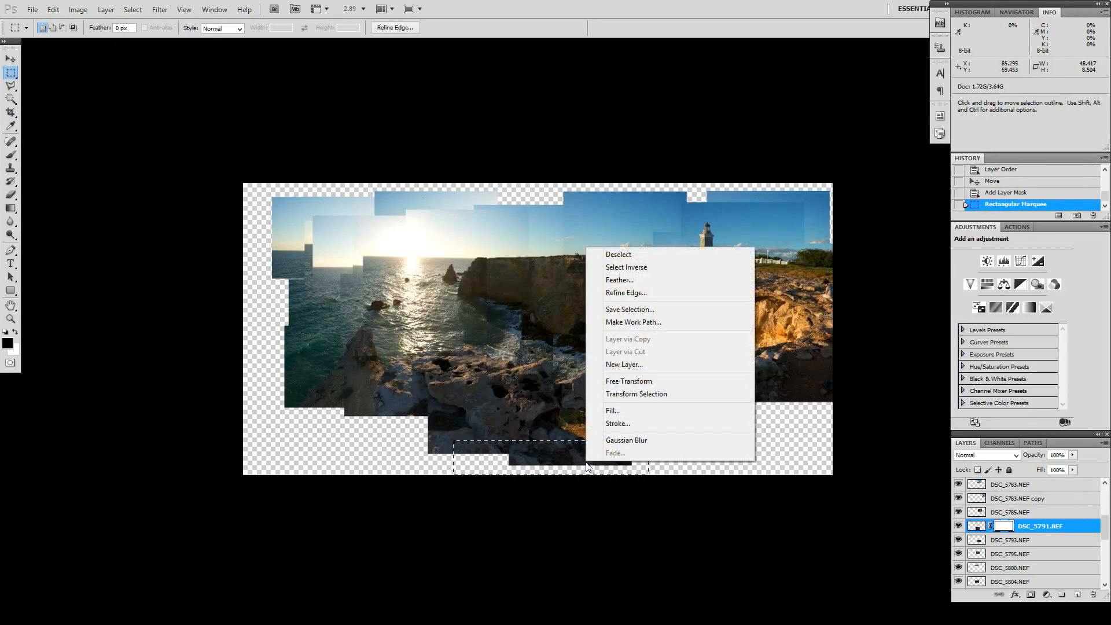
click(624, 411)
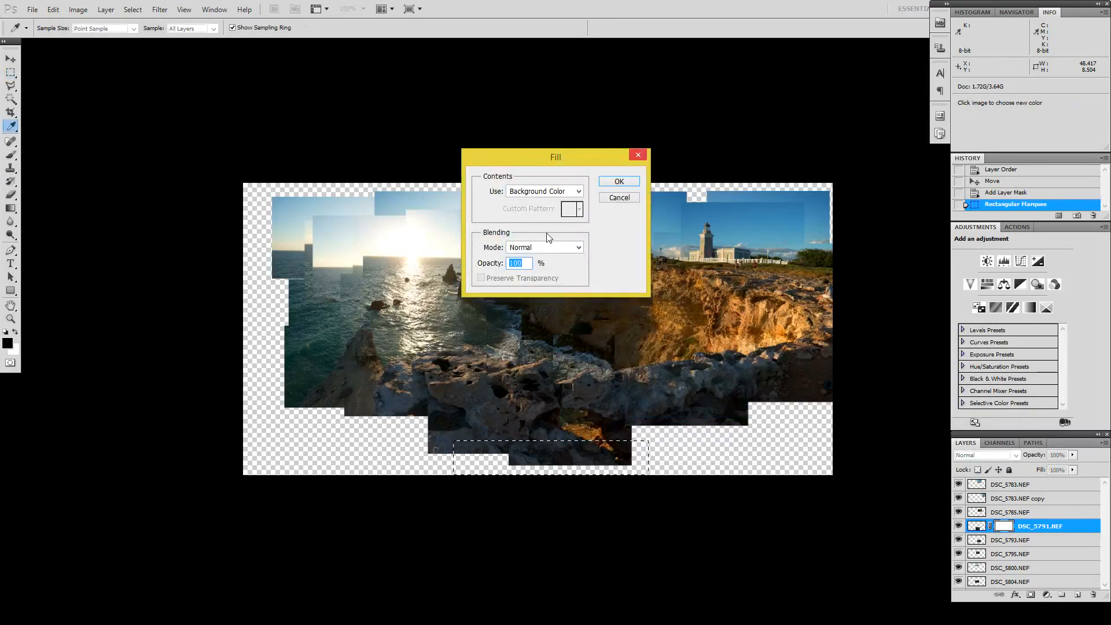
click(576, 192)
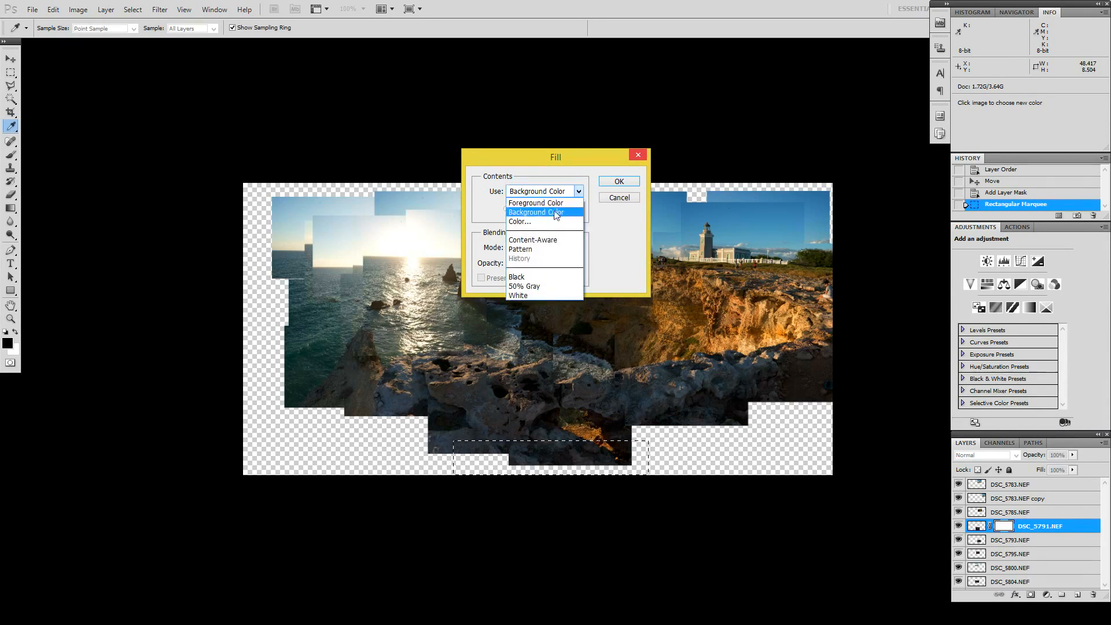
click(535, 203)
click(626, 182)
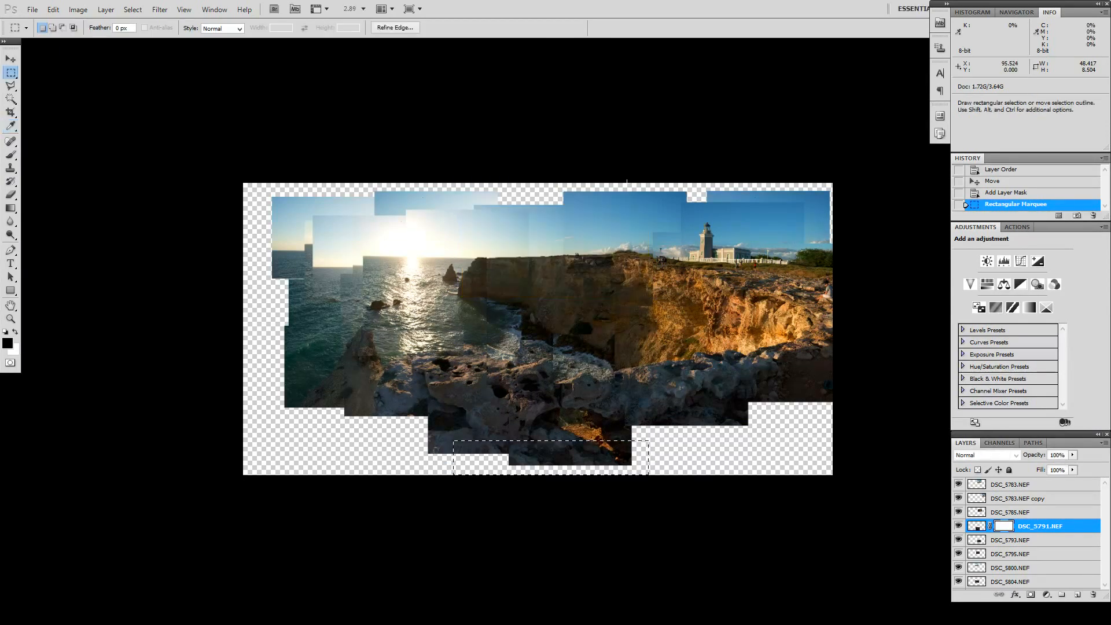
key(ctrl+d)
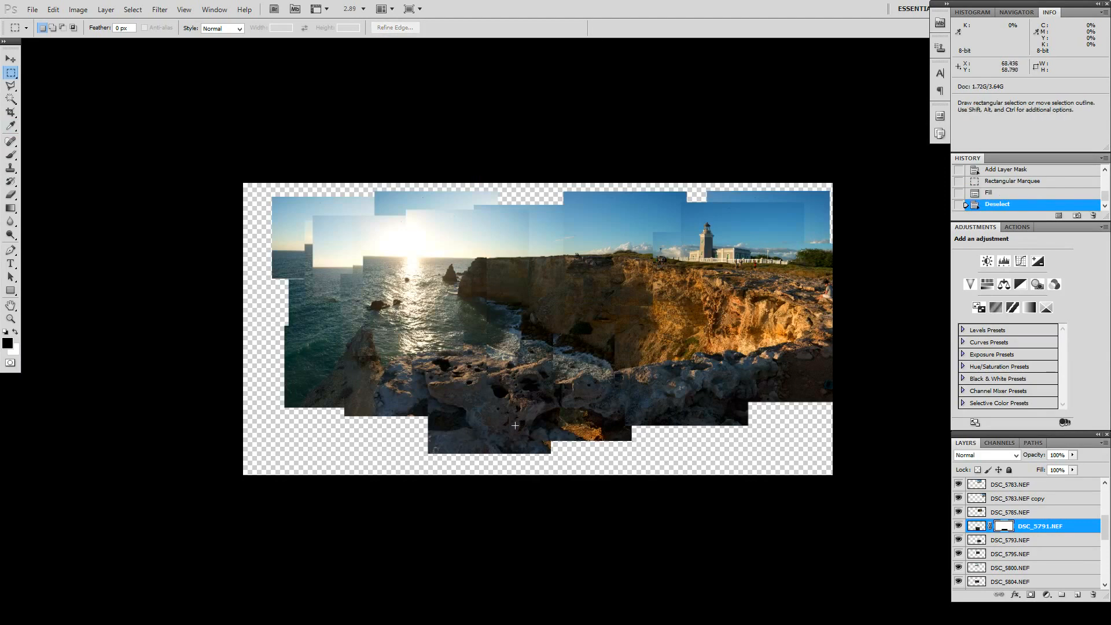
right_click(456, 433)
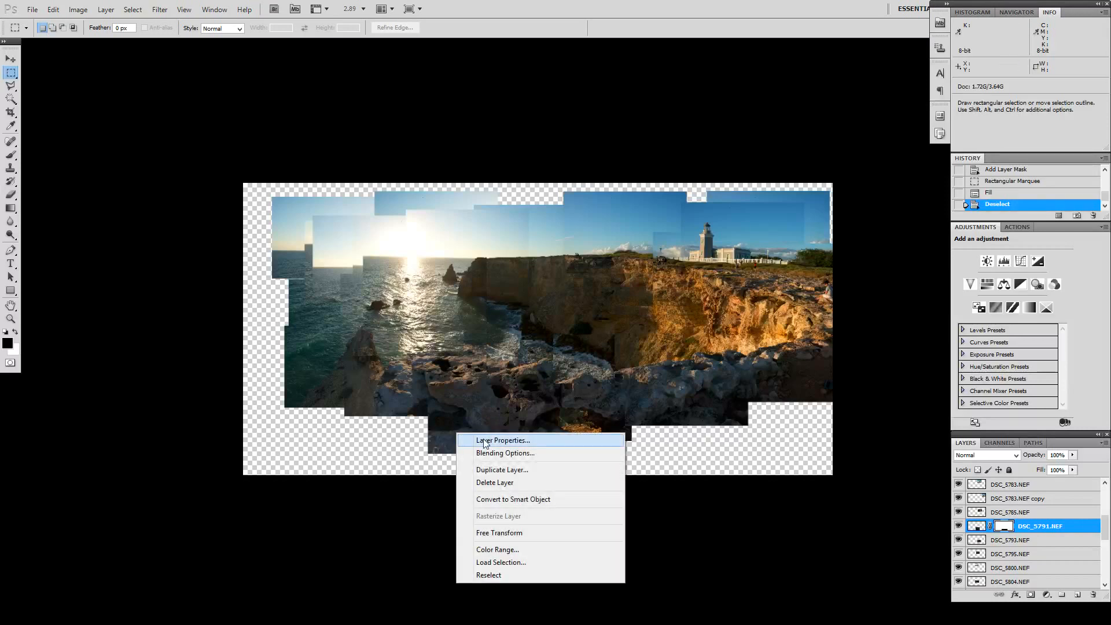
click(414, 427)
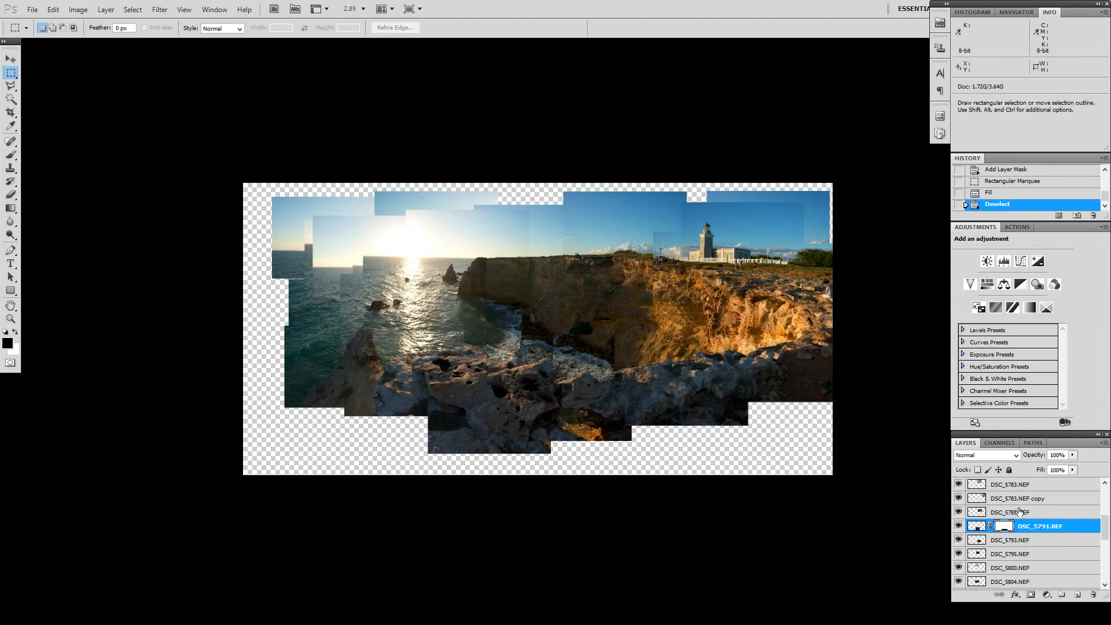
Step: Select all the photo layers and shift the whole collage slightly left and down to centre it on the canvas
scroll(1074, 567, down, 5)
click(1063, 583)
scroll(1061, 544, up, 10)
scroll(1060, 532, up, 1)
shift+click(1040, 490)
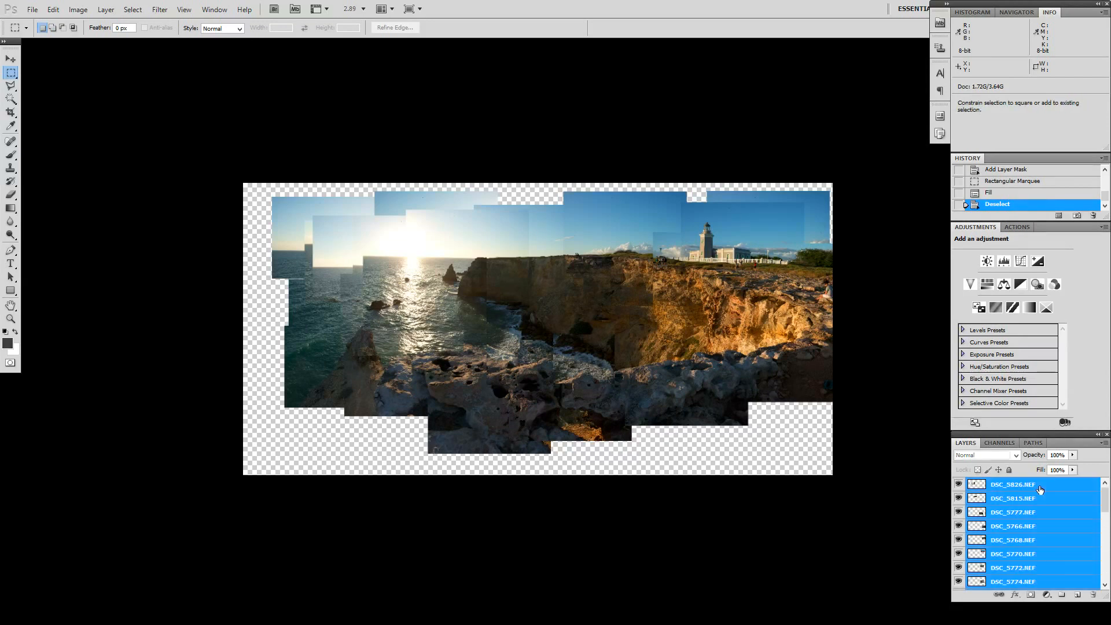
drag(617, 335, 605, 346)
click(617, 336)
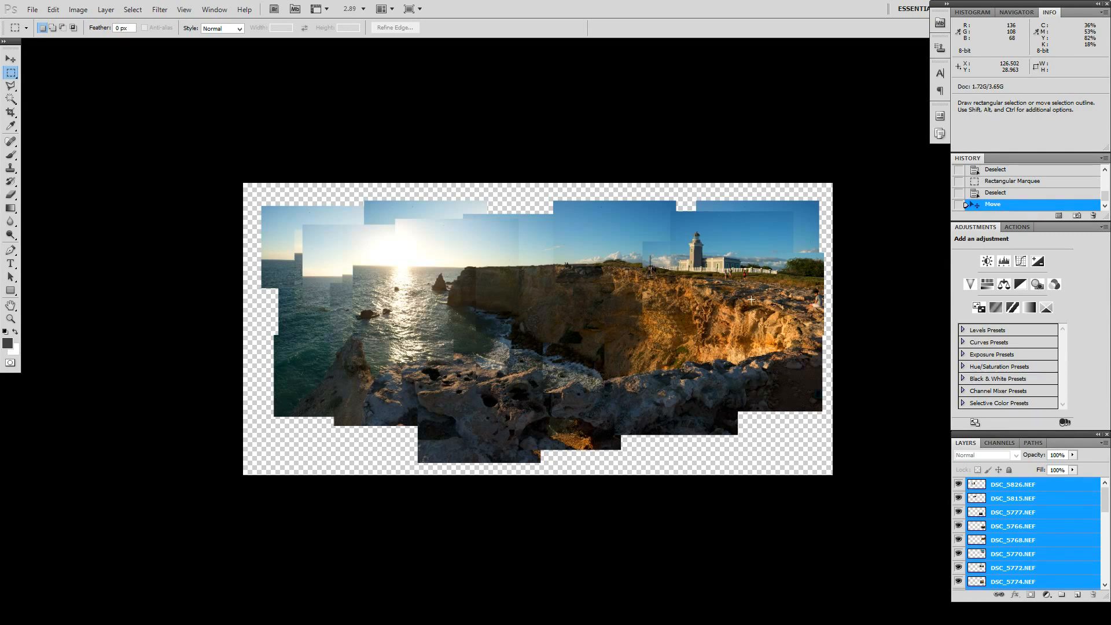
Step: Close the Untitled_Panorama2 document without saving its changes
key(ctrl+w)
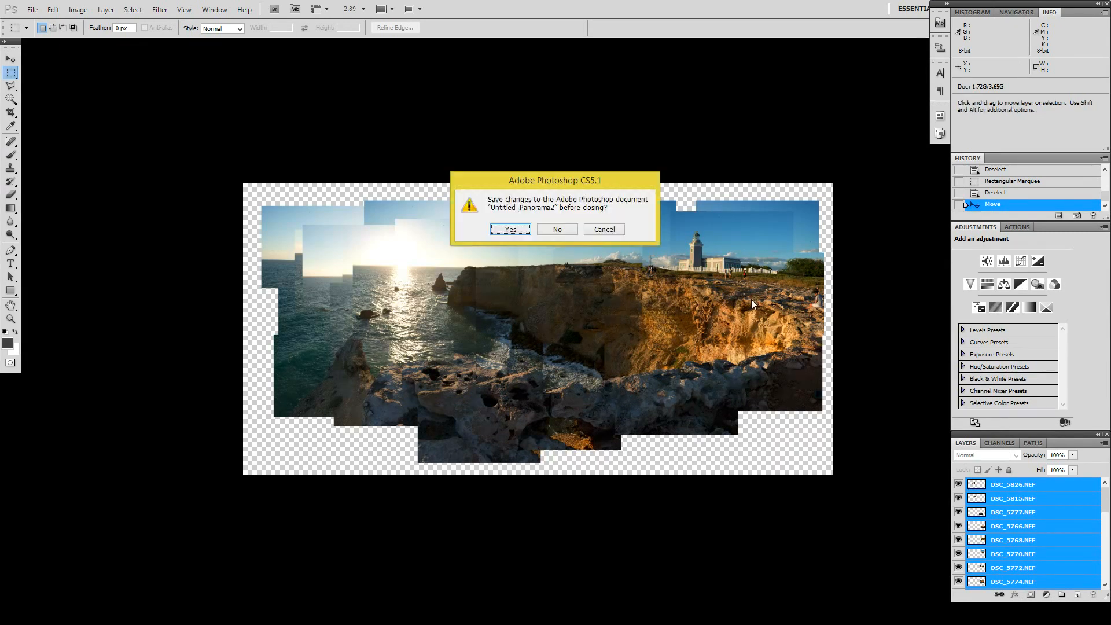
key(n)
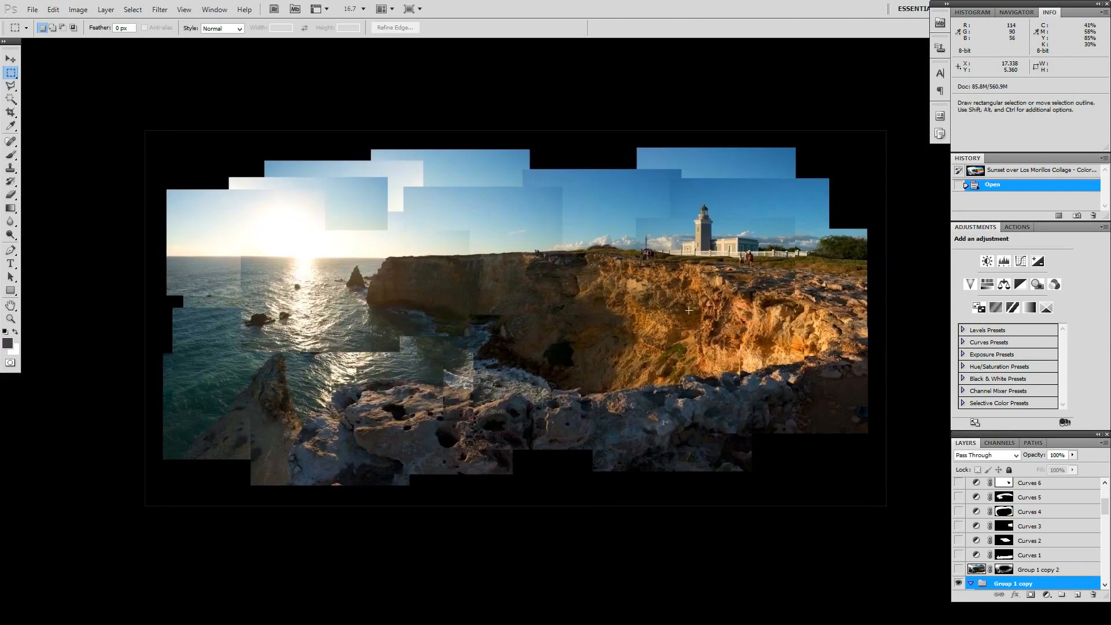
Step: Hide and reshow the black Layer 1 background beneath the photo layers of the finished collage
scroll(989, 564, down, 1)
scroll(987, 562, down, 2)
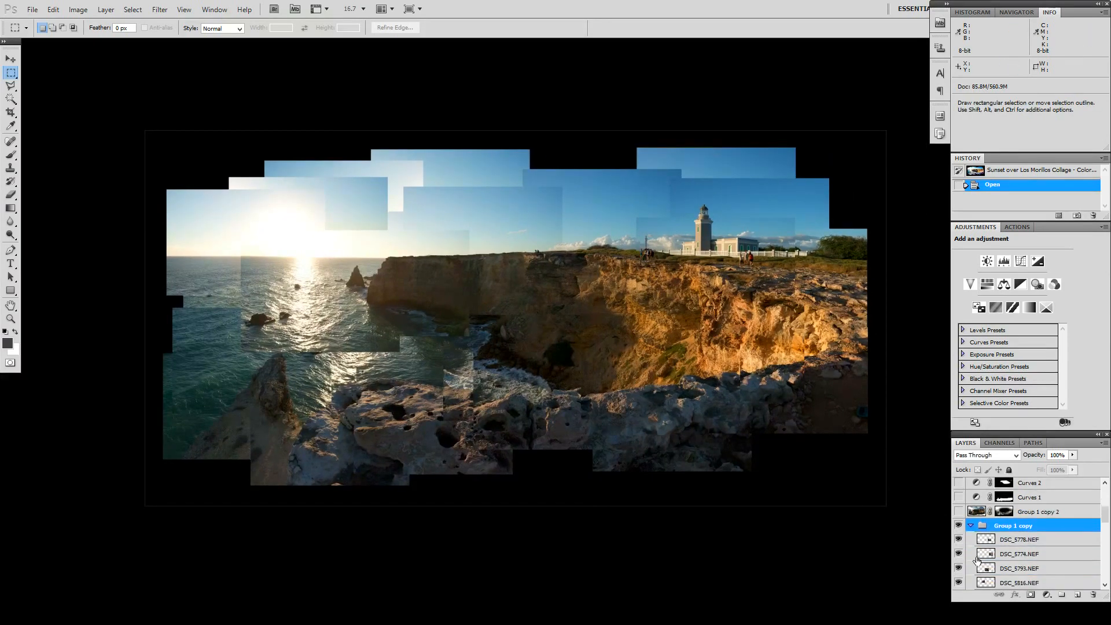
scroll(988, 554, down, 12)
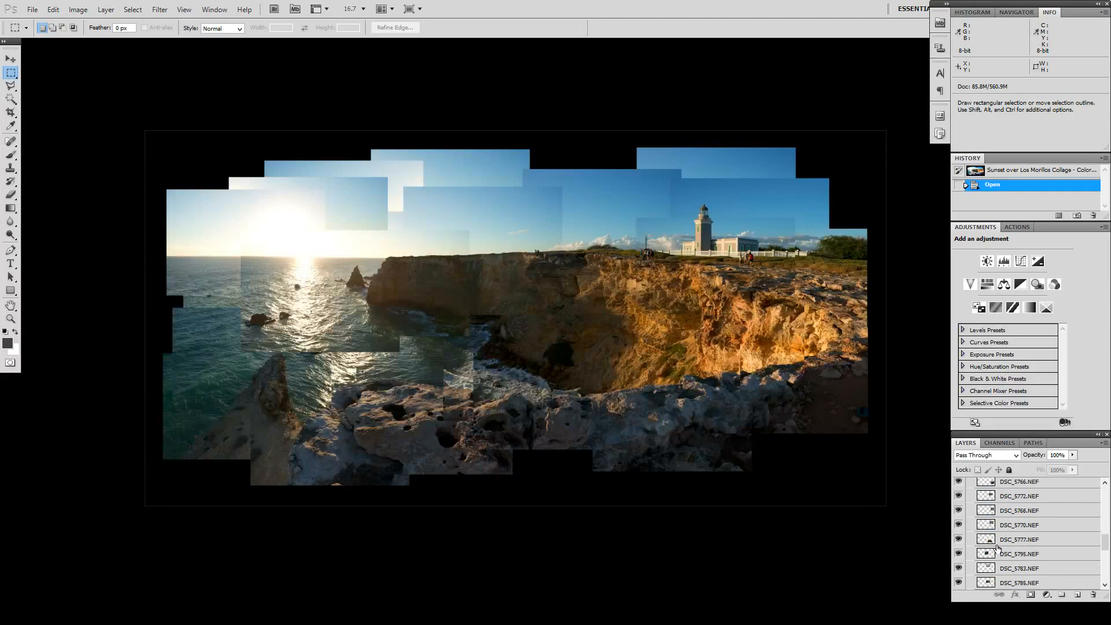
click(958, 583)
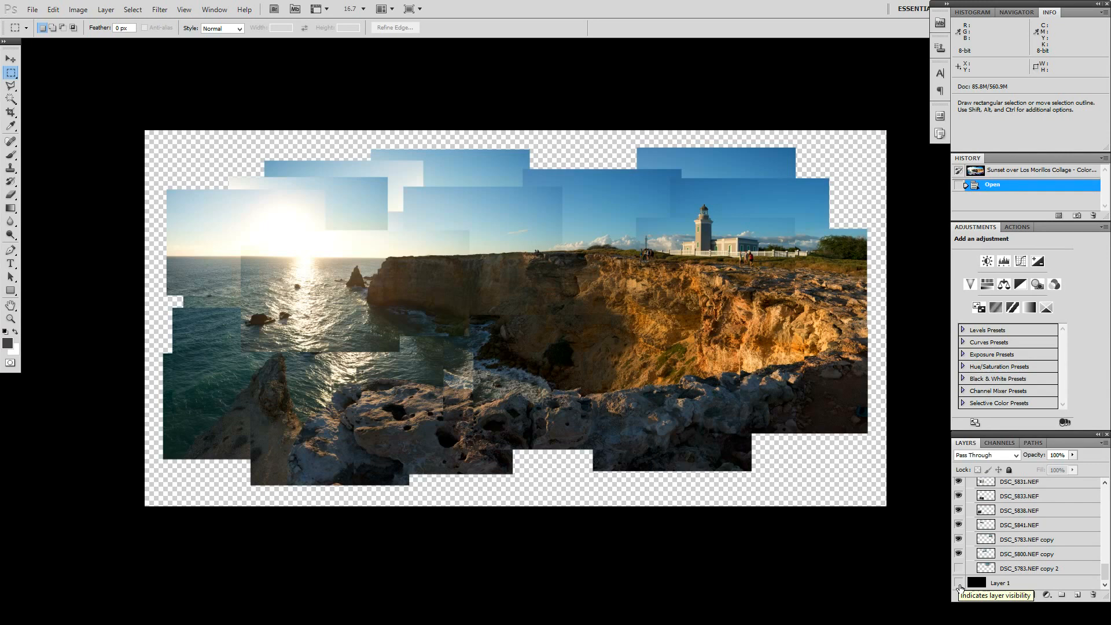
click(959, 583)
Step: Try filling Layer 1 with white and with dark gray as the collage background
click(974, 585)
key(ctrl+BackSpace)
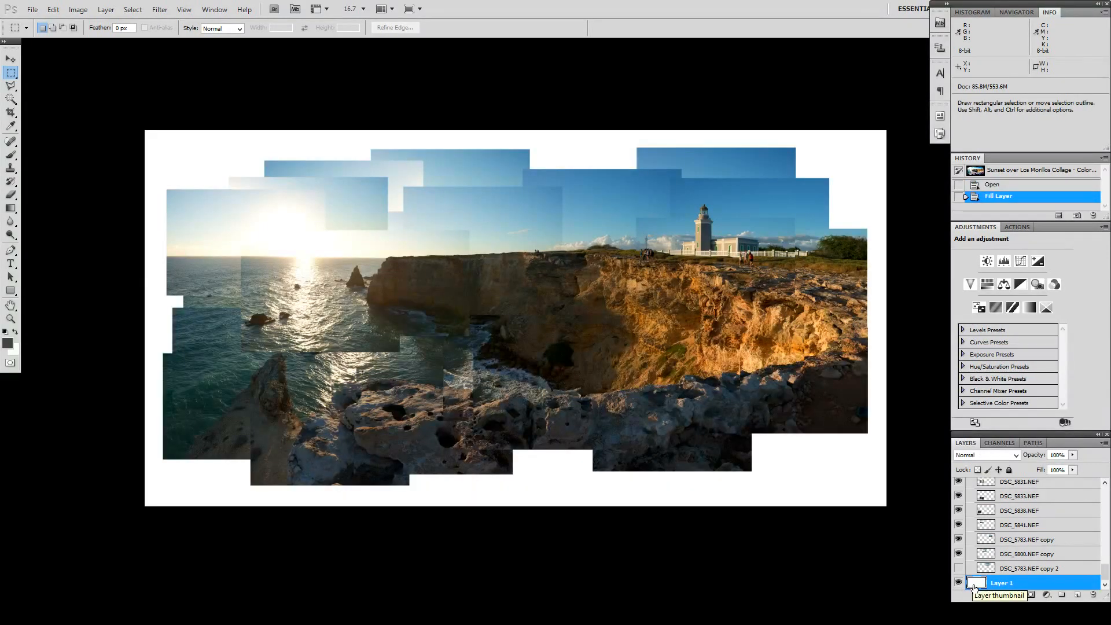
key(x)
key(ctrl+BackSpace)
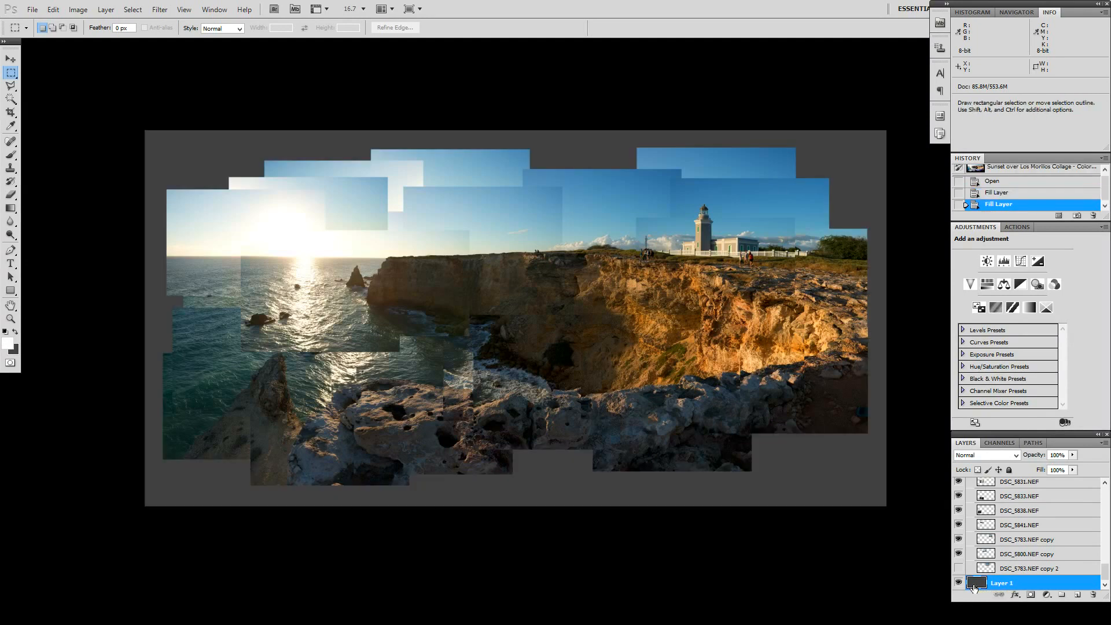
Step: Reset the colours to black and white, and fill Layer 1 with white and finally with black
key(x)
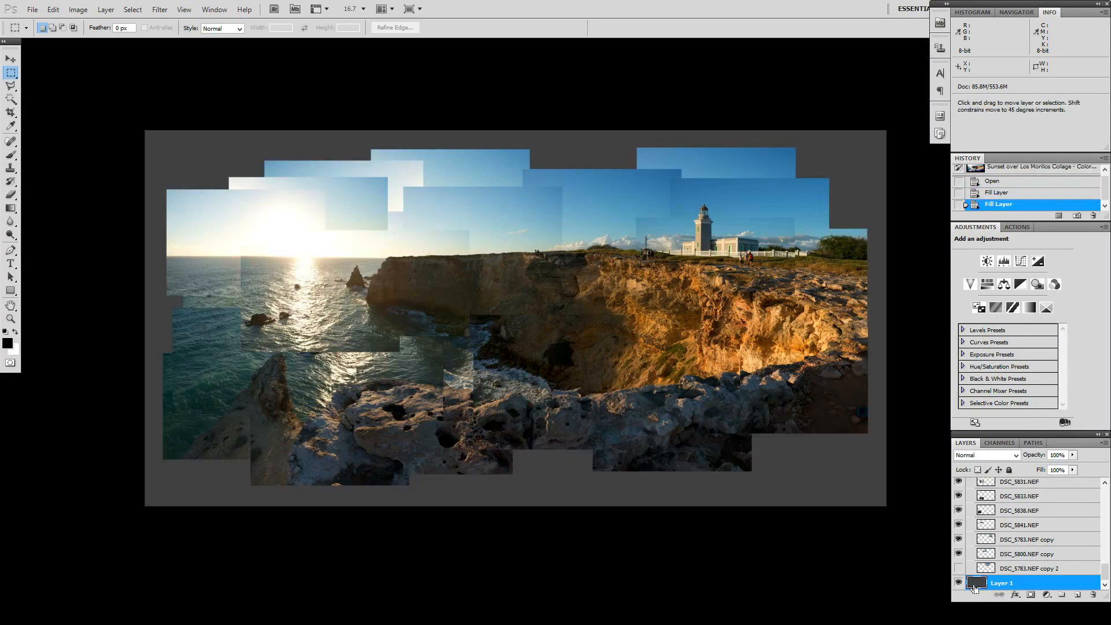
key(ctrl+BackSpace)
key(x)
key(ctrl+BackSpace)
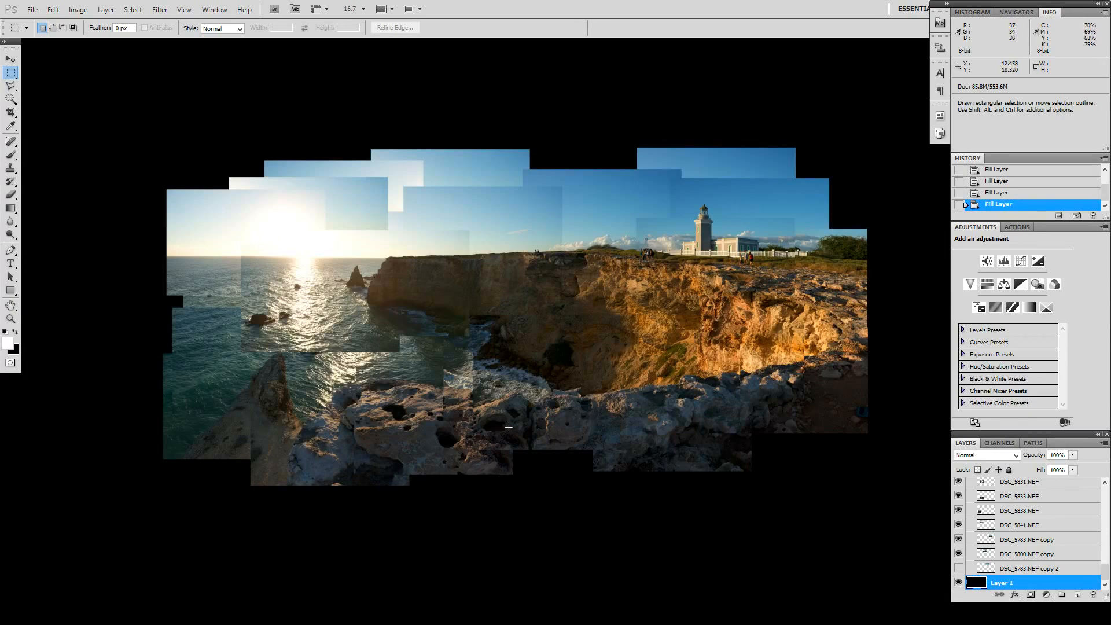
Step: Examine the photo seams up close along the waves, the cliff and the lighthouse, and return to the whole collage
scroll(507, 429, up, 2)
scroll(459, 394, up, 3)
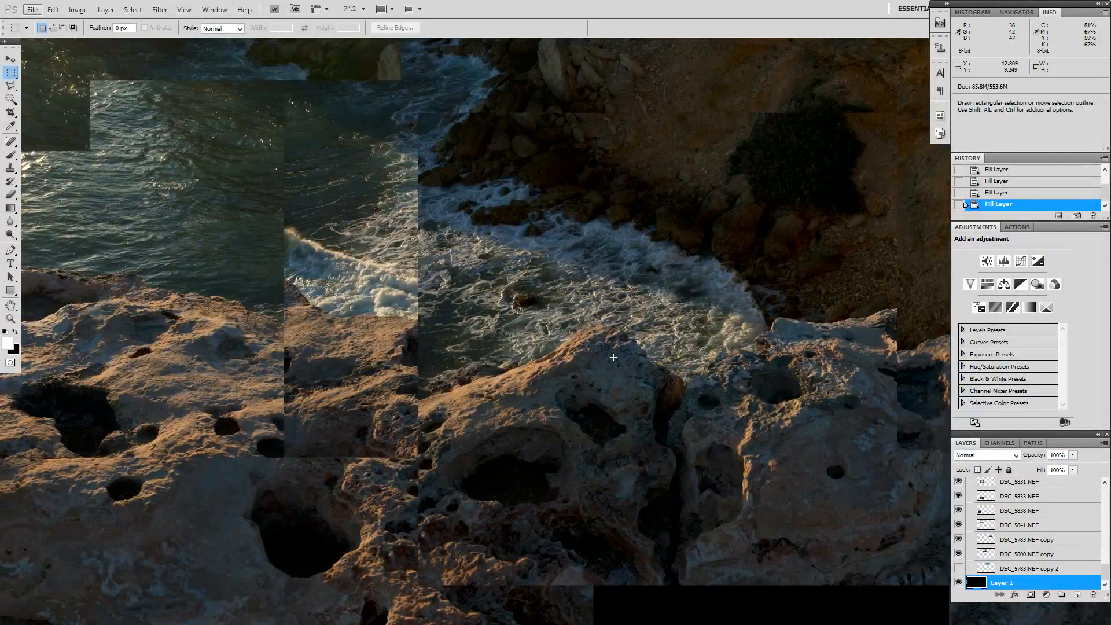
drag(709, 256, 175, 296)
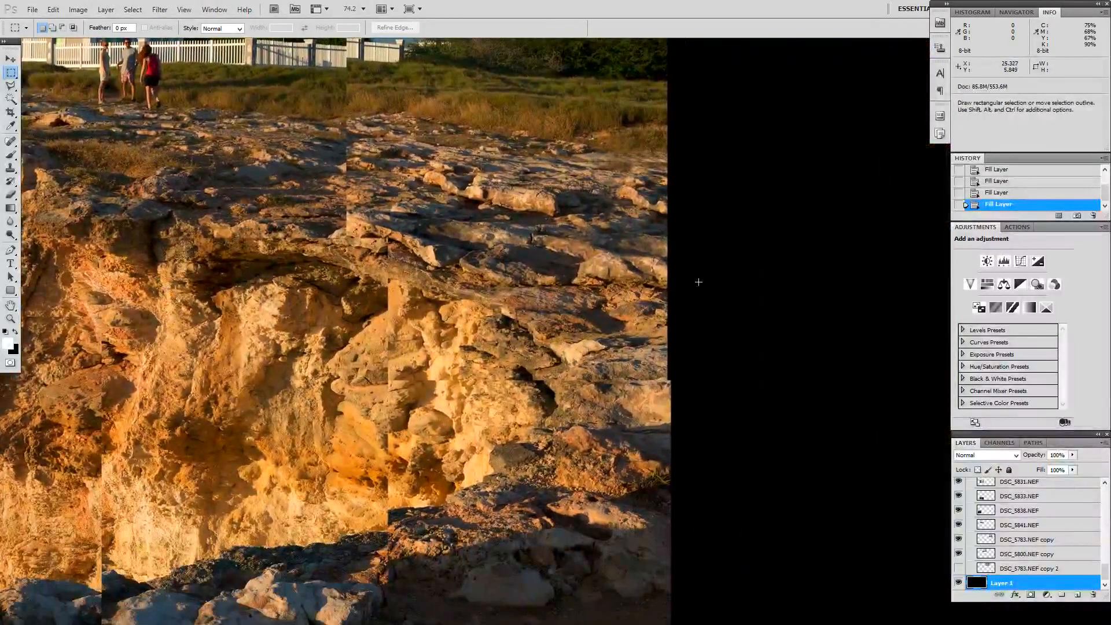
drag(402, 462, 595, 490)
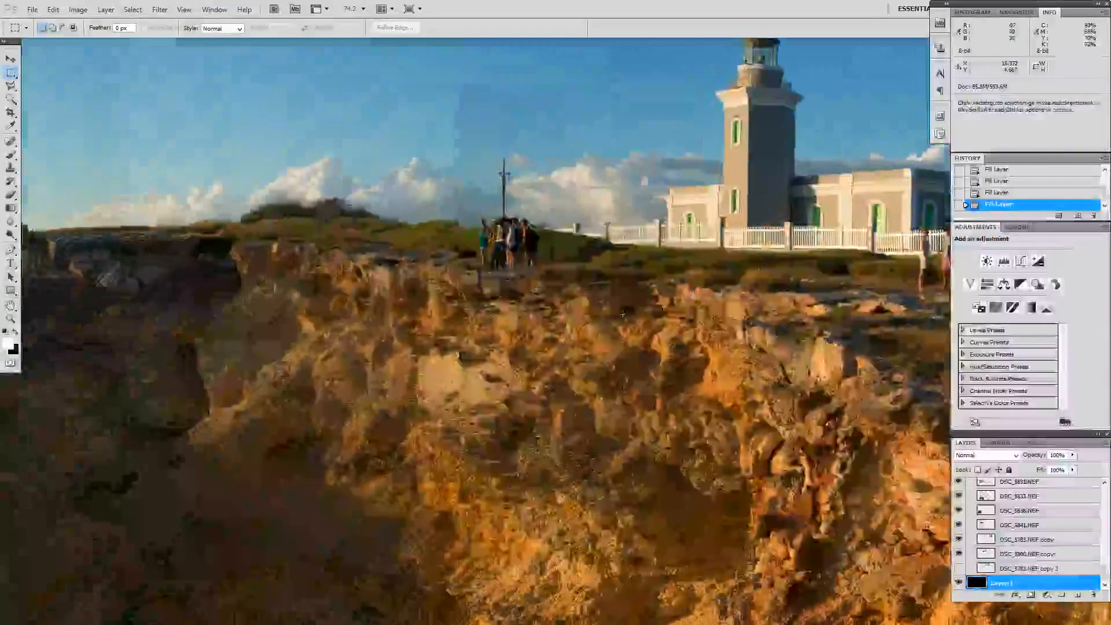
scroll(622, 314, down, 5)
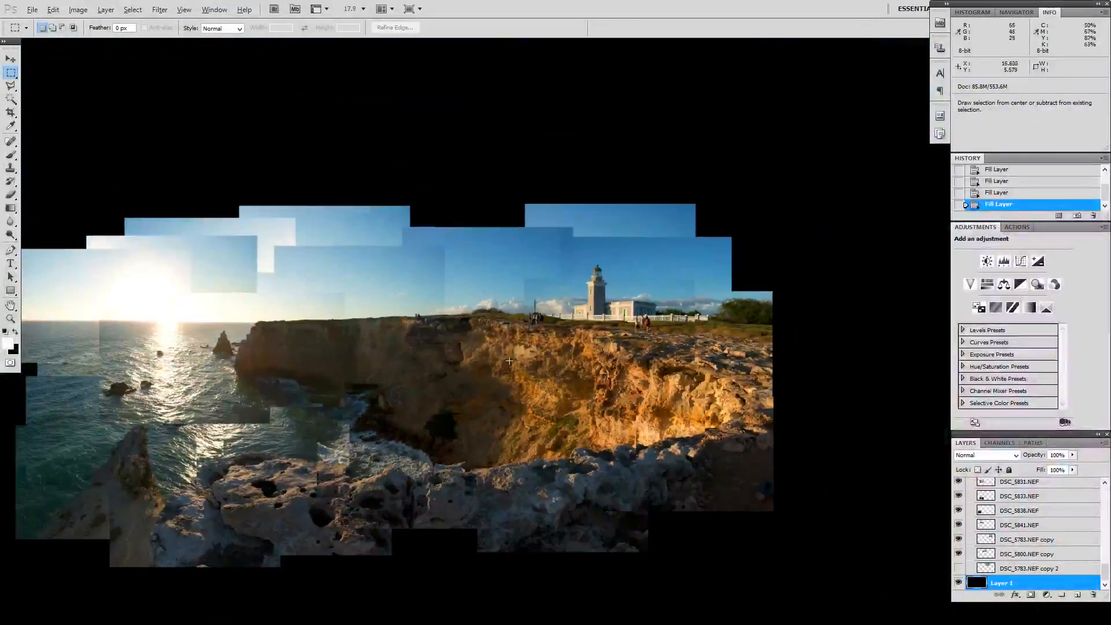
drag(401, 392, 499, 314)
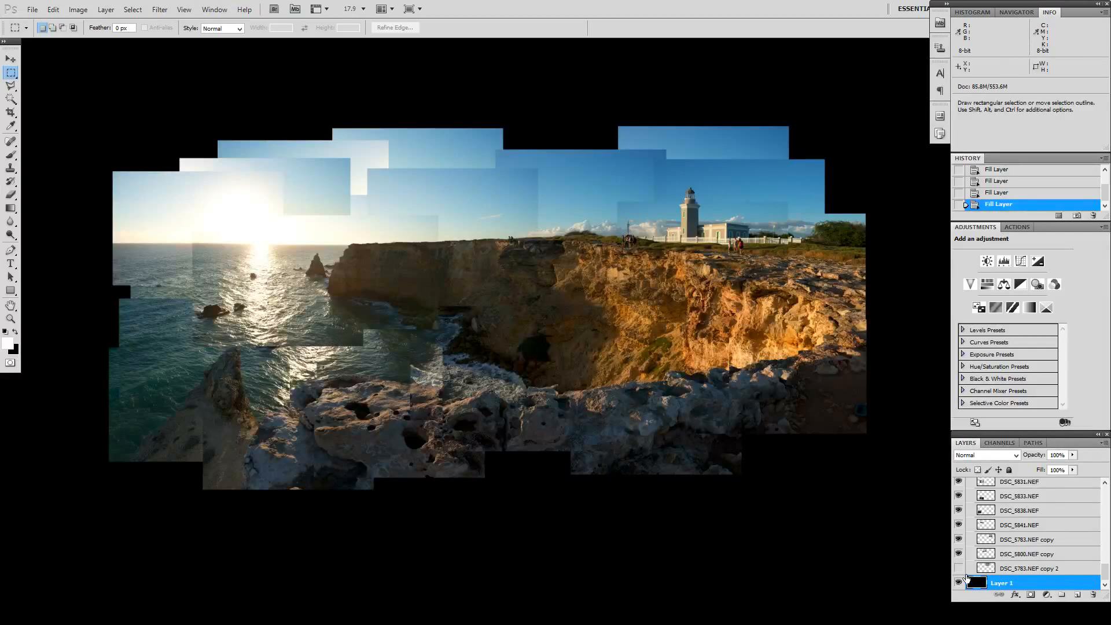
Step: Collapse the Group 1 copy layer group and make the Group 1 copy 2 layer visible
scroll(965, 558, up, 3)
scroll(965, 550, up, 5)
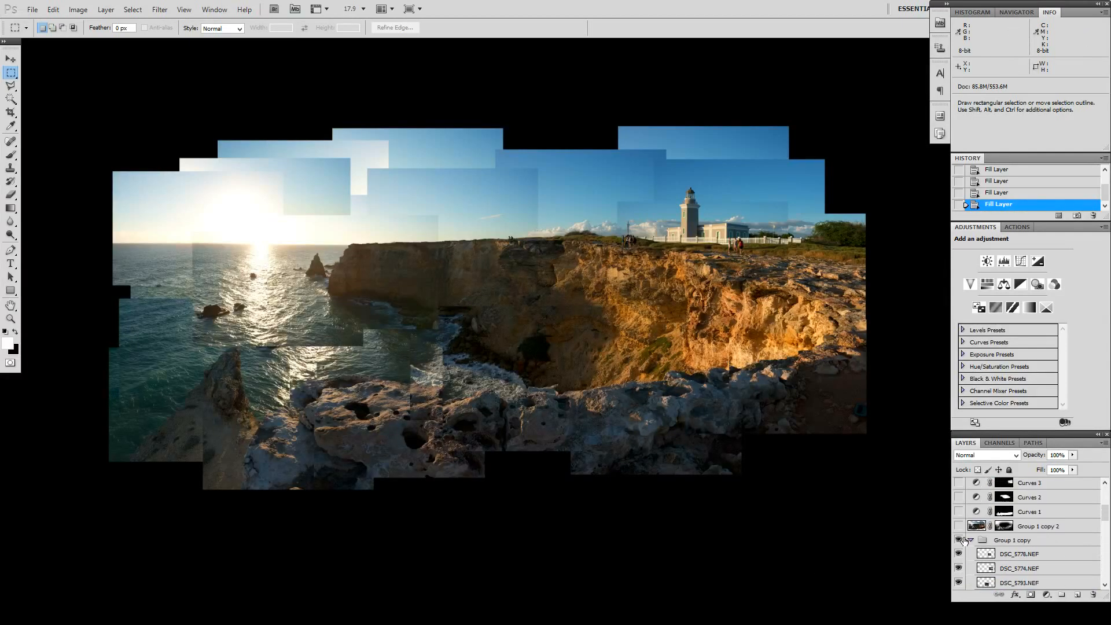
click(970, 541)
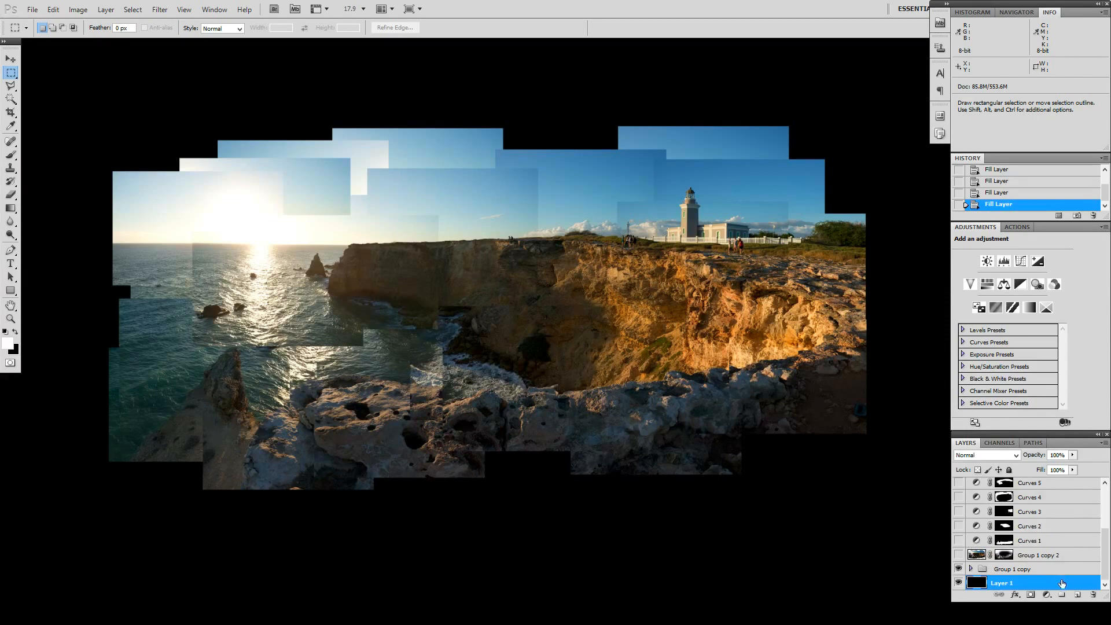
click(958, 555)
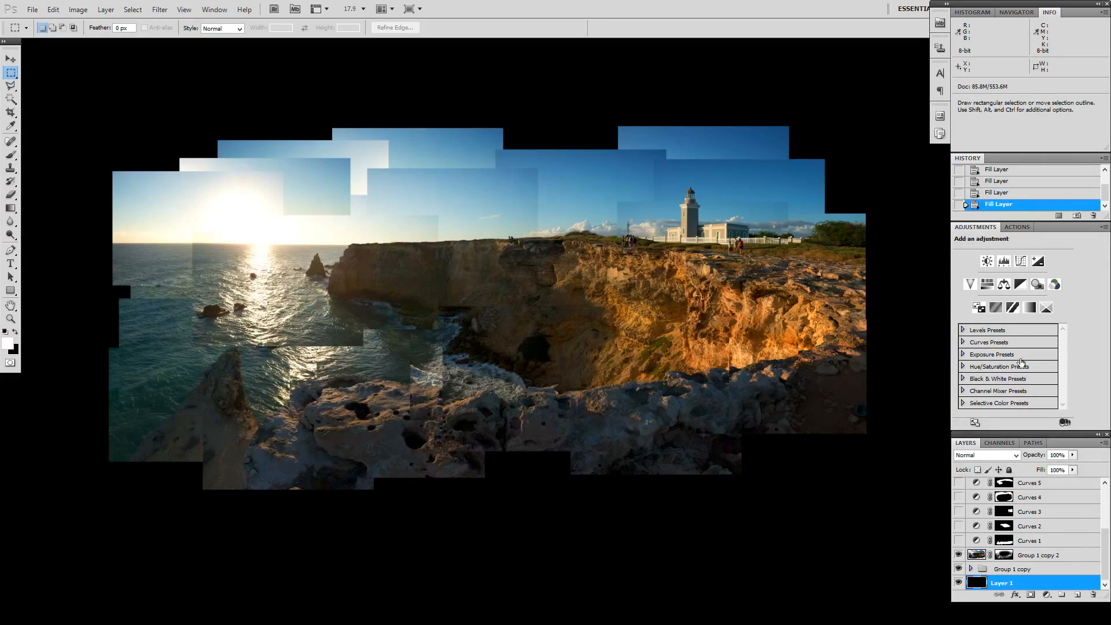
Step: Load the Group 1 copy 2 layer mask as a selection to examine the area it covers, and deselect
ctrl+click(1007, 560)
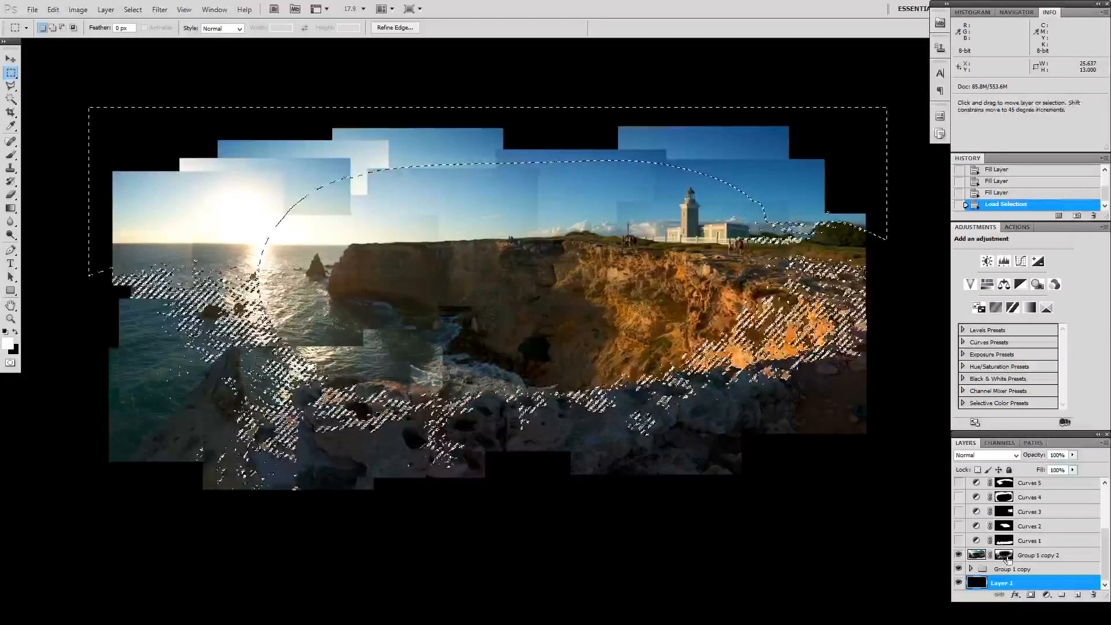
key(ctrl+d)
click(78, 10)
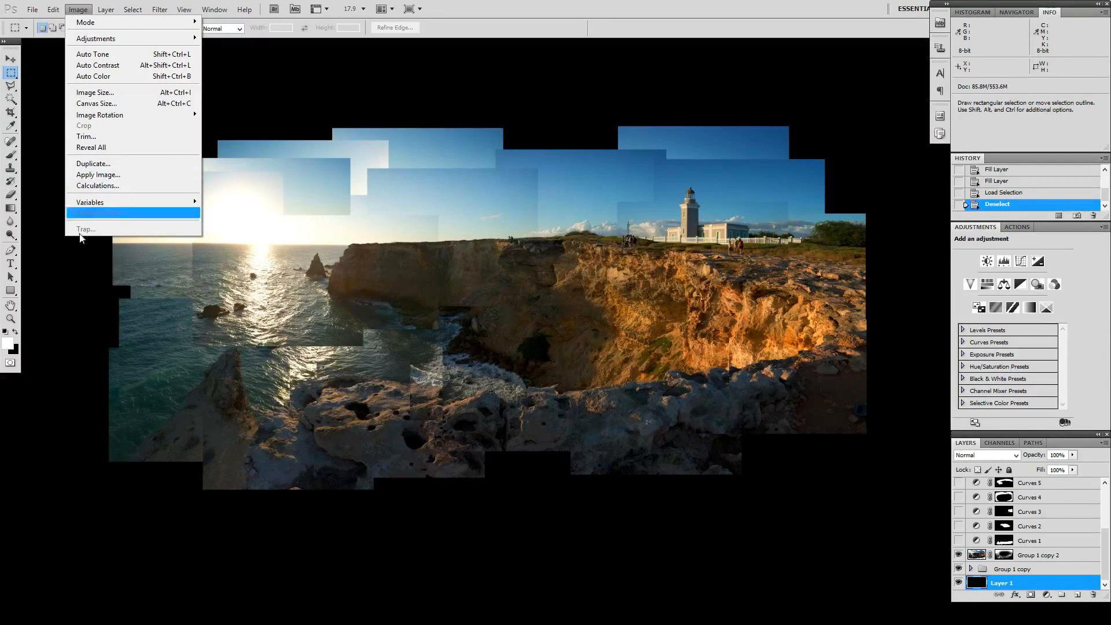
click(61, 279)
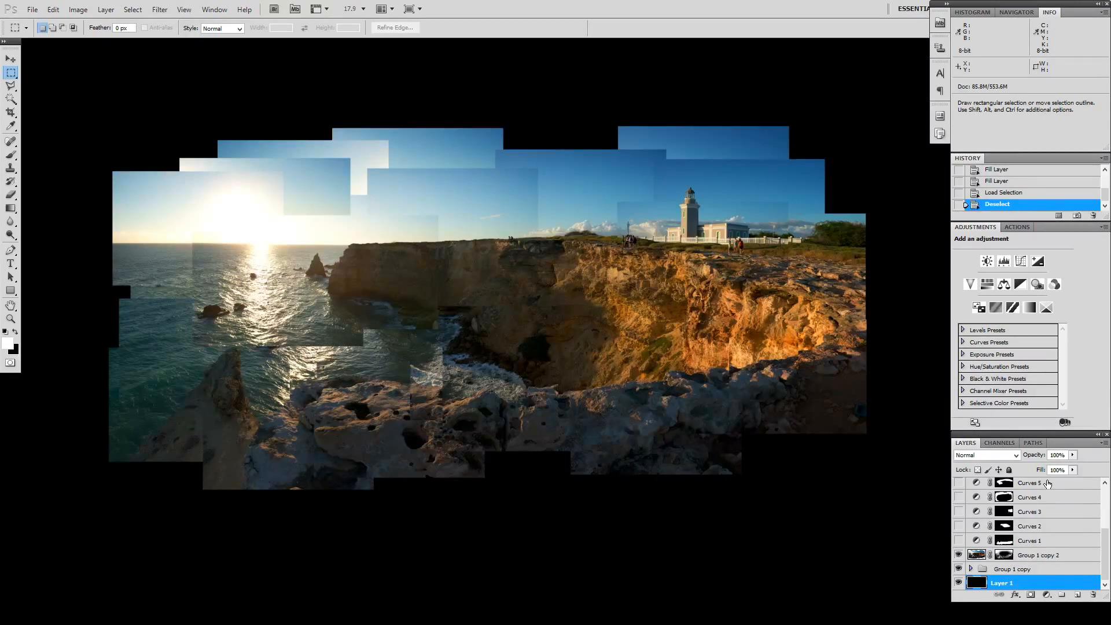
Step: Compare the collage with and without the Group 1 copy 2 layer by toggling its visibility
click(959, 555)
click(959, 555)
click(959, 555)
click(959, 555)
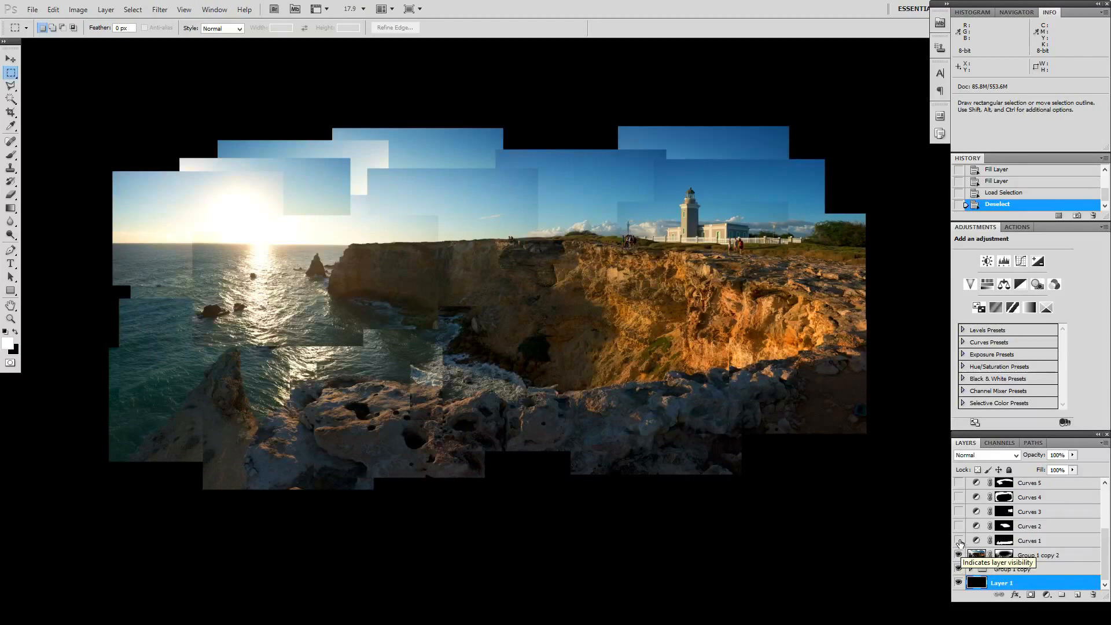
Step: Make the adjustment layers Curves 1 through Curves 6 visible one after another
click(959, 541)
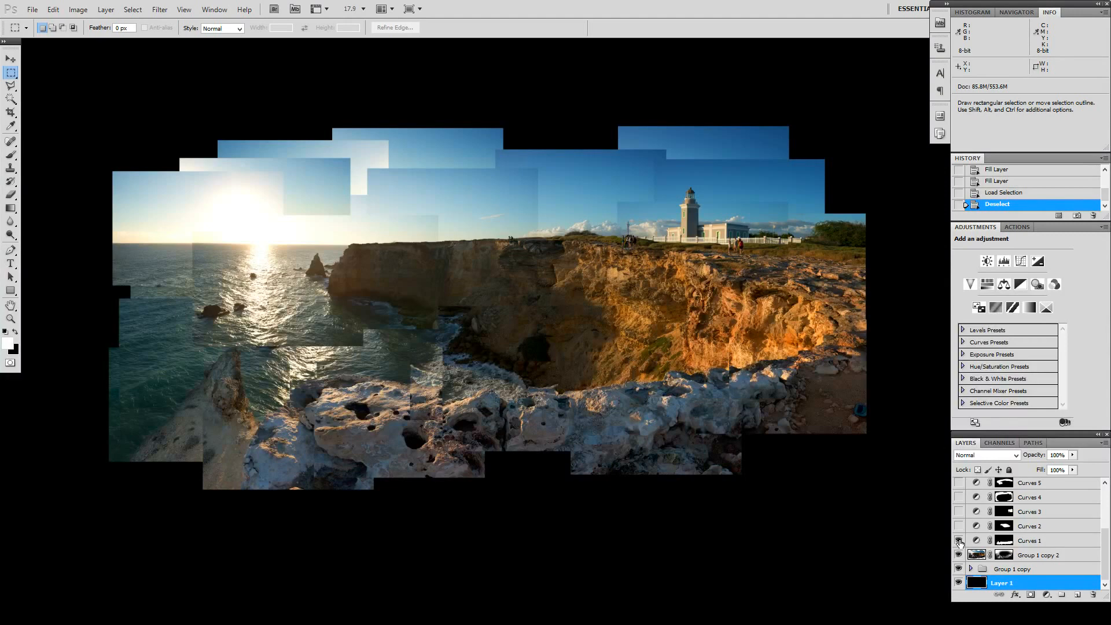
click(958, 526)
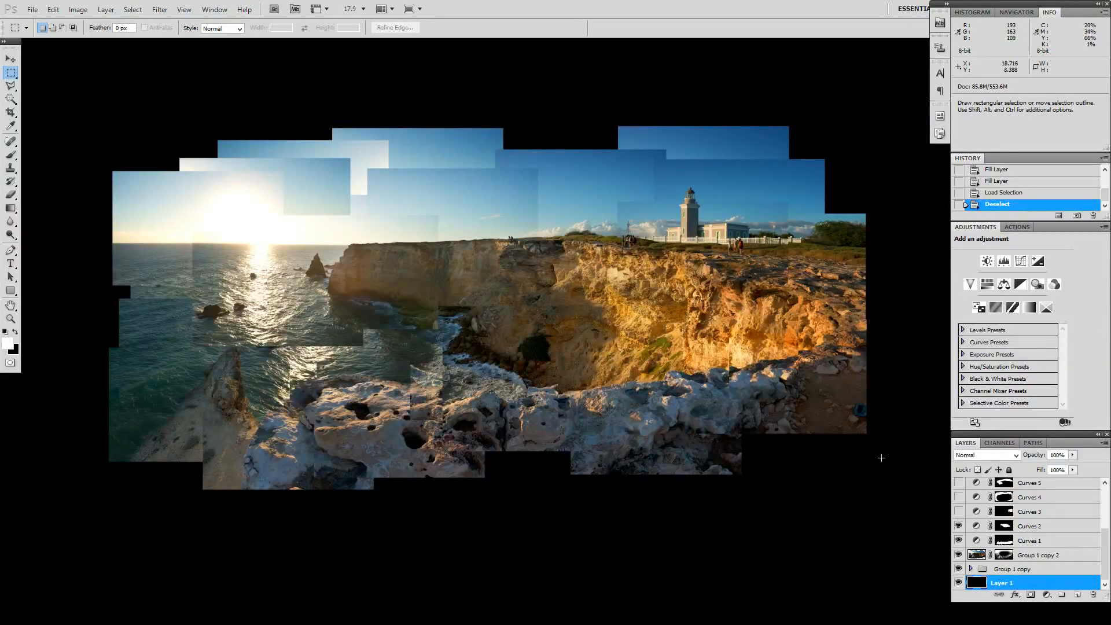
click(959, 512)
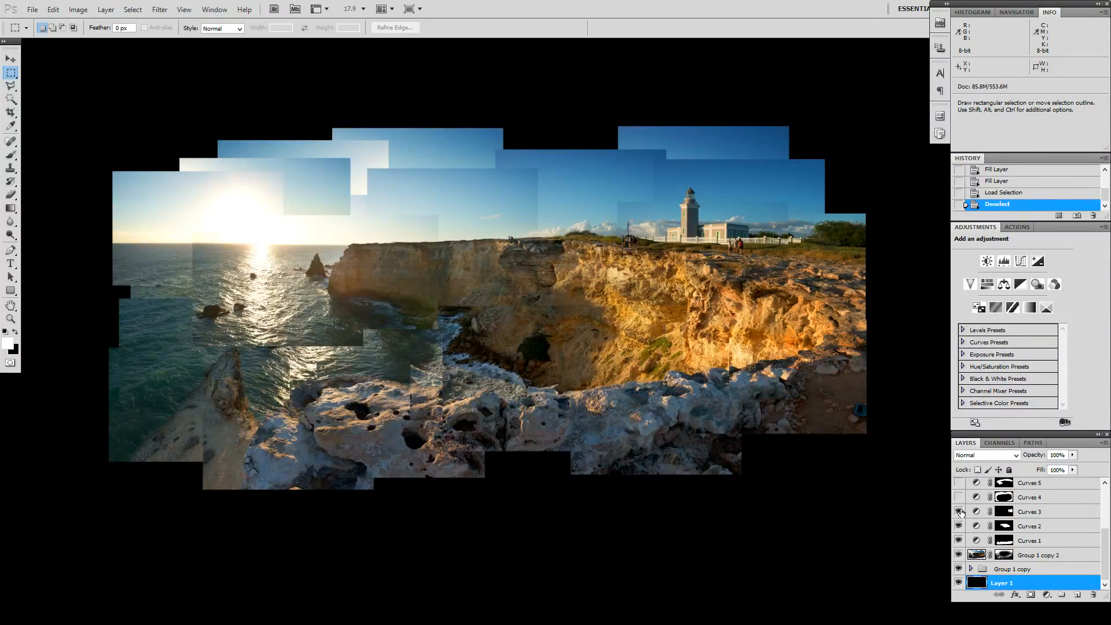
click(959, 497)
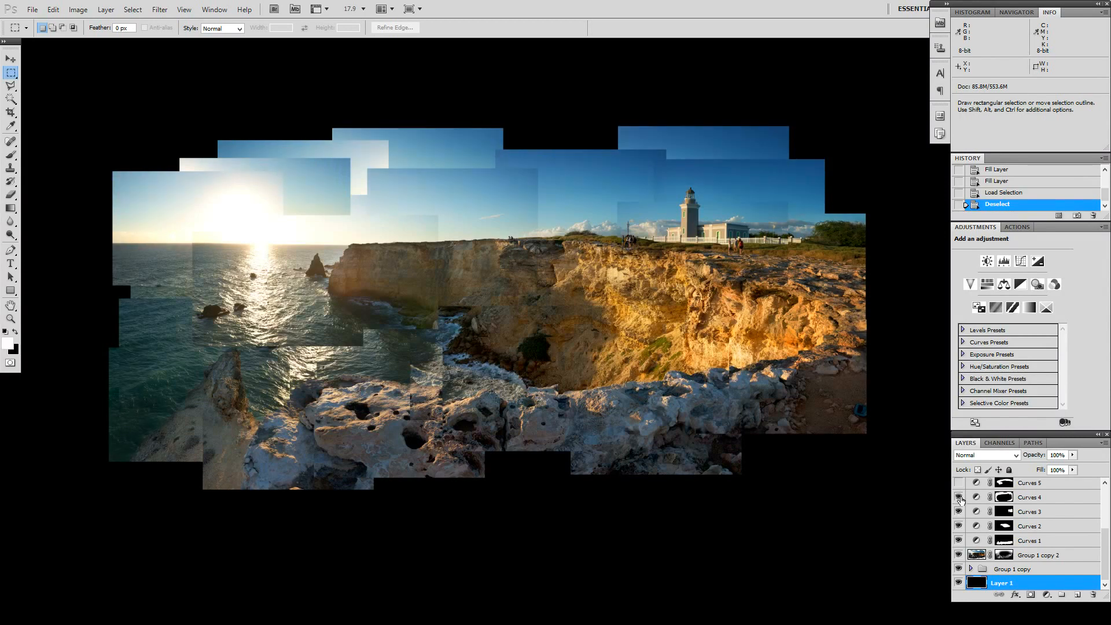
scroll(959, 499, up, 2)
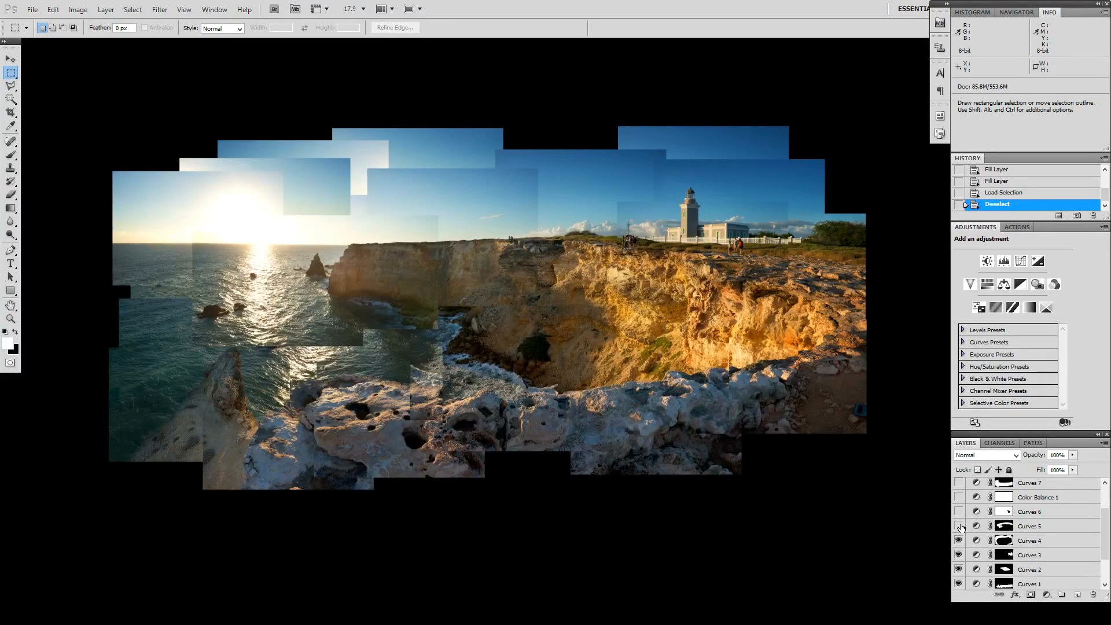
click(959, 526)
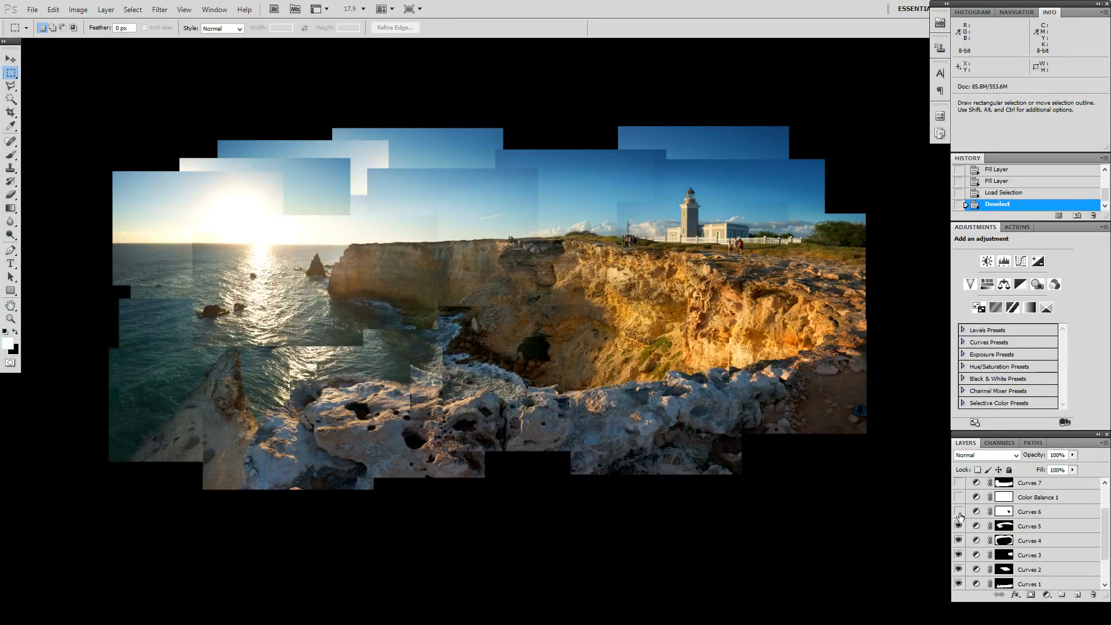
click(959, 512)
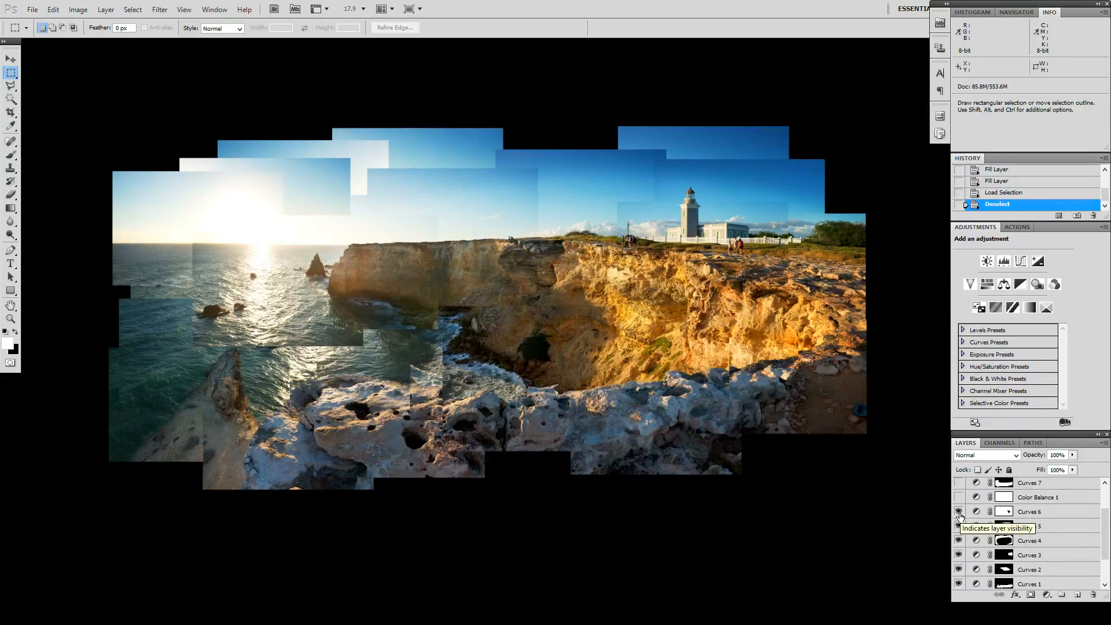
Step: Make the Color Balance 1 adjustment layer visible and open its settings
scroll(961, 518, up, 2)
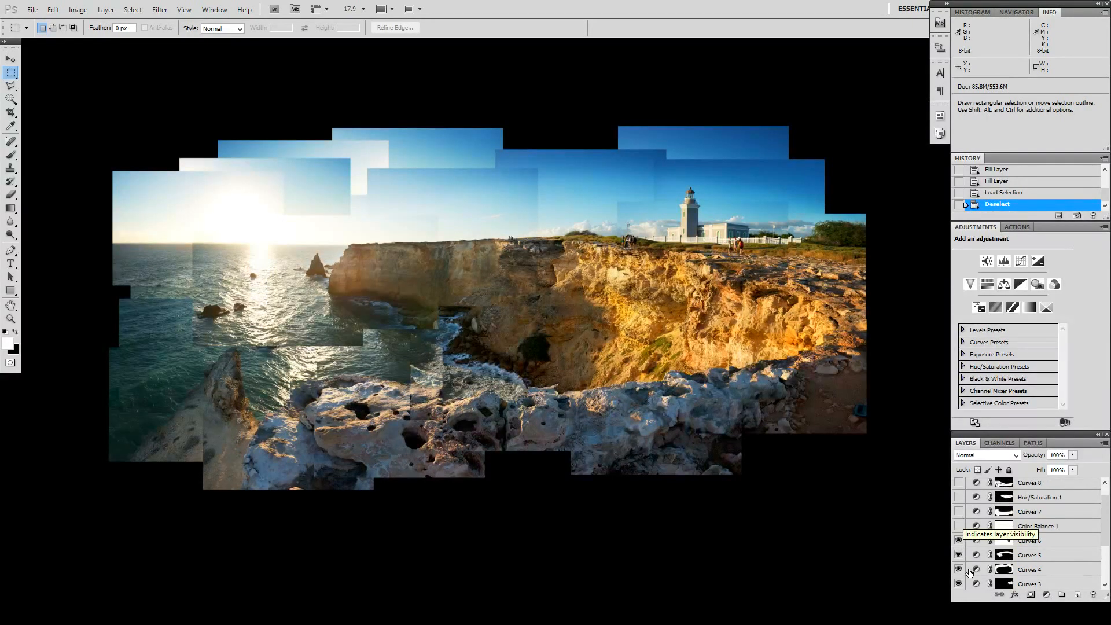
click(959, 526)
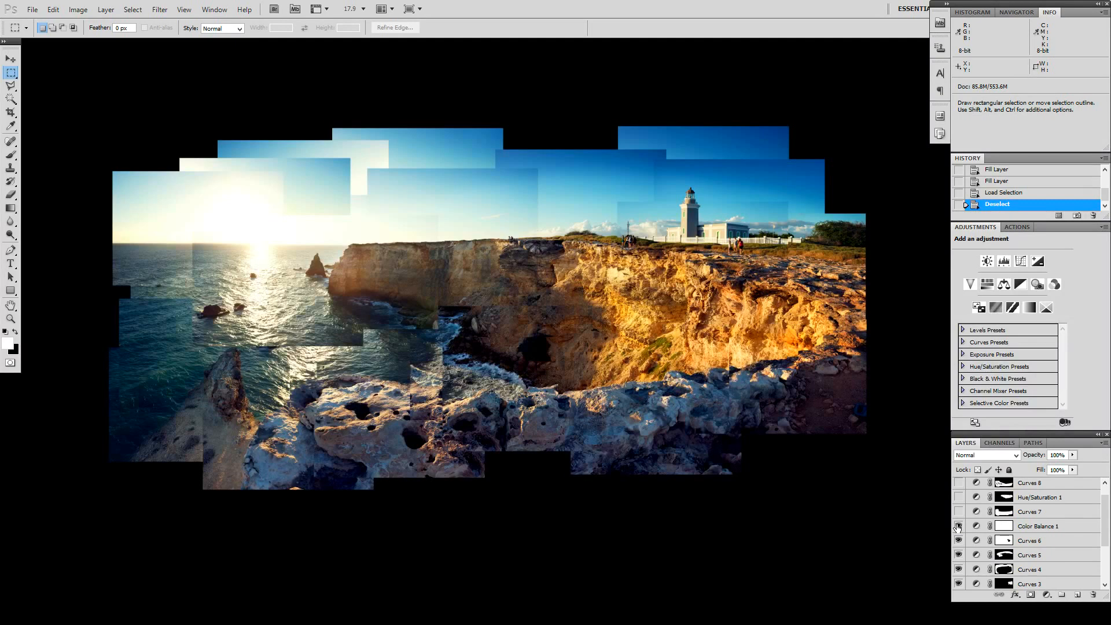
click(959, 526)
click(1021, 526)
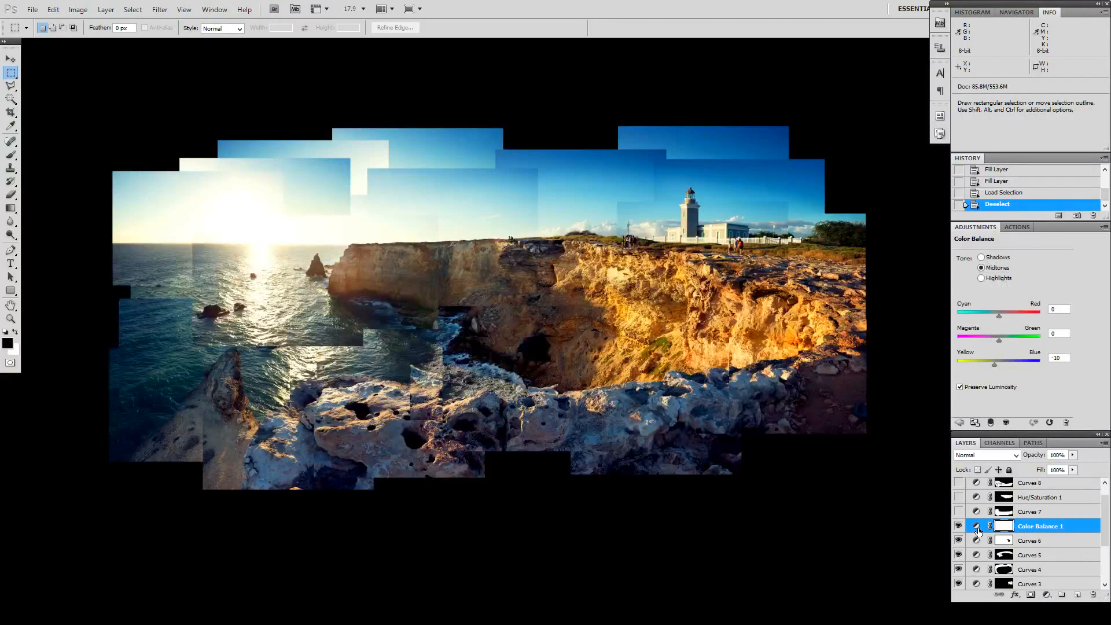
Step: Review the Highlights and Shadows settings of Color Balance 1, and compare the collage with the layer hidden and shown
click(1002, 278)
click(1003, 258)
click(958, 526)
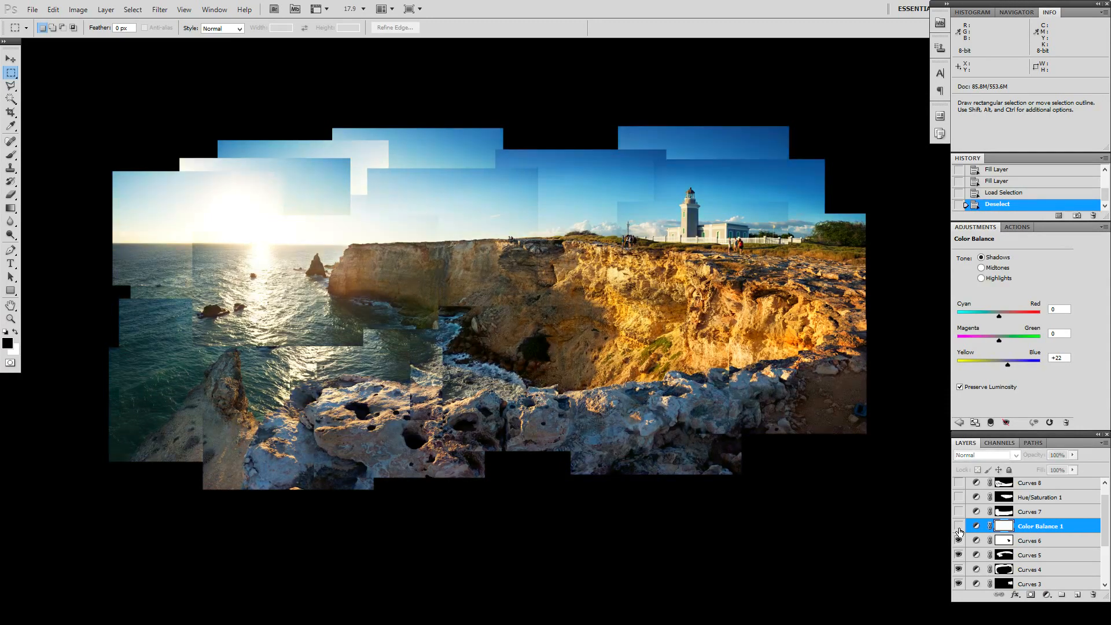
click(958, 526)
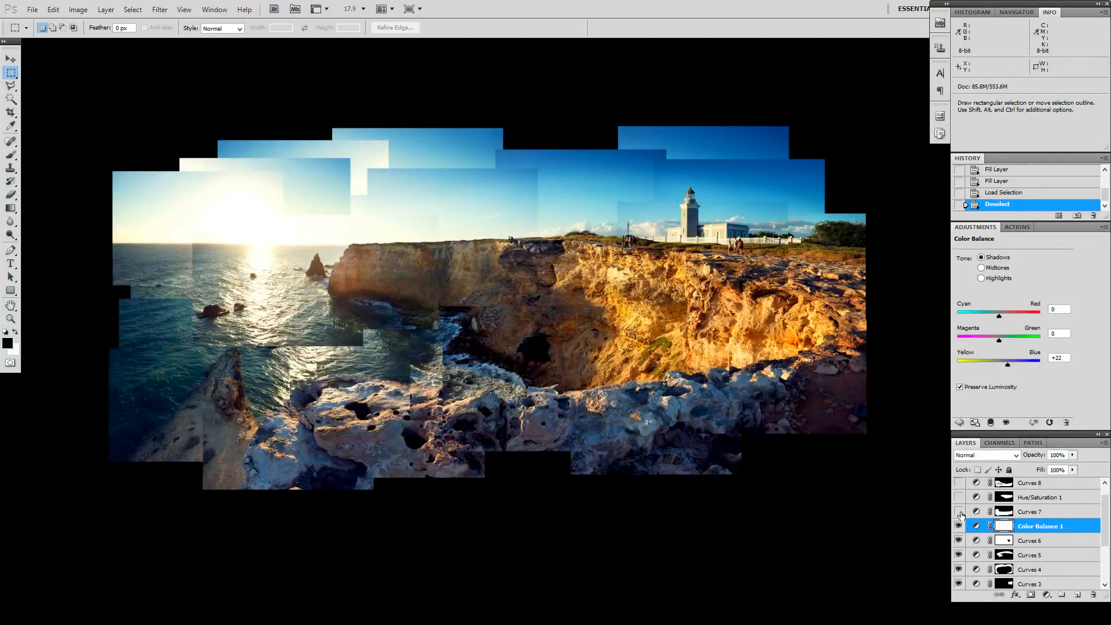
Step: Make the Curves 7 and Hue/Saturation 1 adjustment layers visible and open the settings of Hue/Saturation 1
click(958, 513)
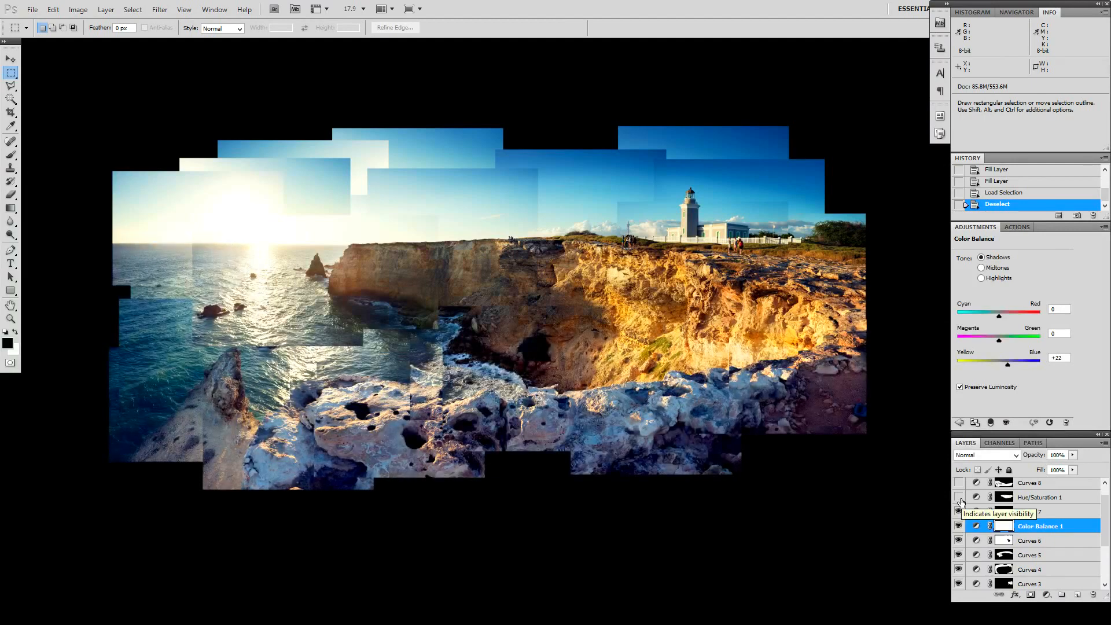
click(958, 497)
scroll(959, 501, up, 1)
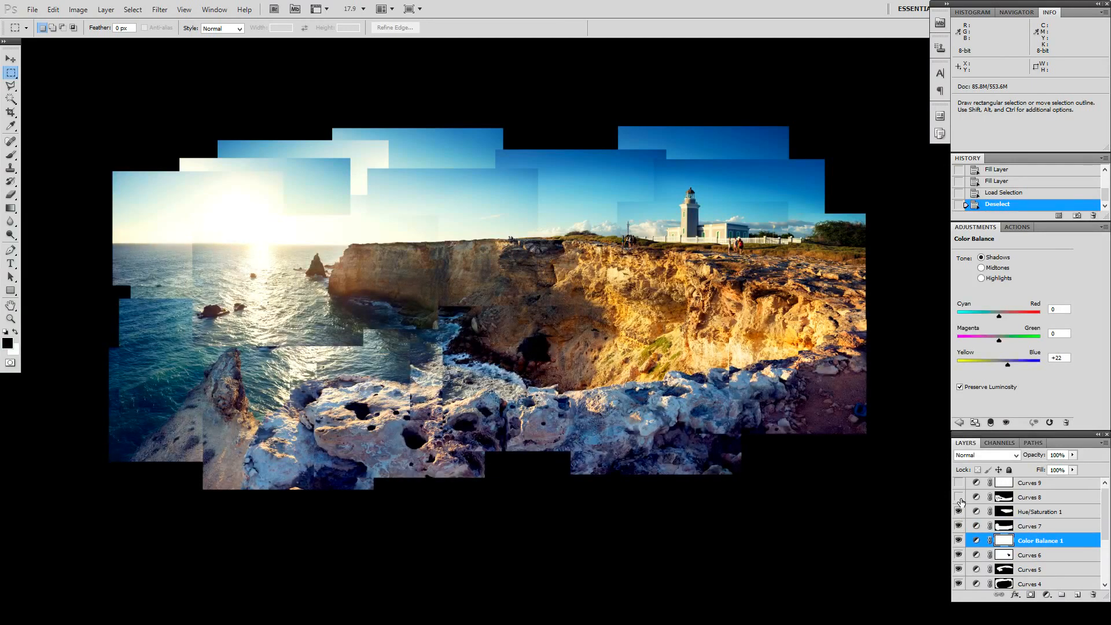
click(975, 514)
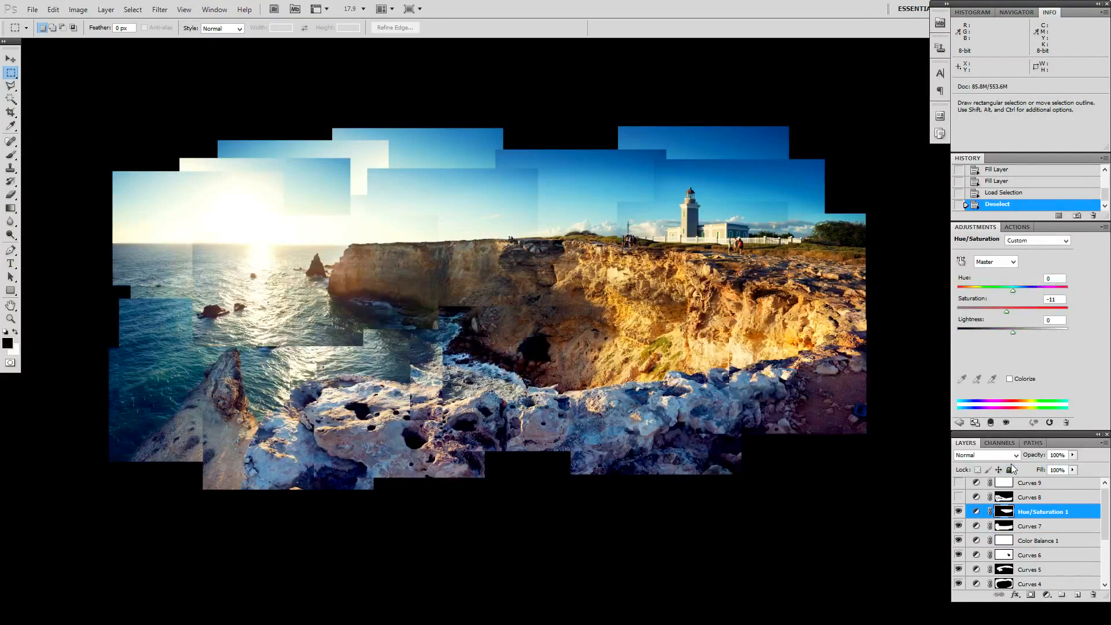
Step: Make the Curves 8 and Curves 9 adjustment layers visible and open the curve settings of Curves 9
click(959, 498)
scroll(960, 499, up, 1)
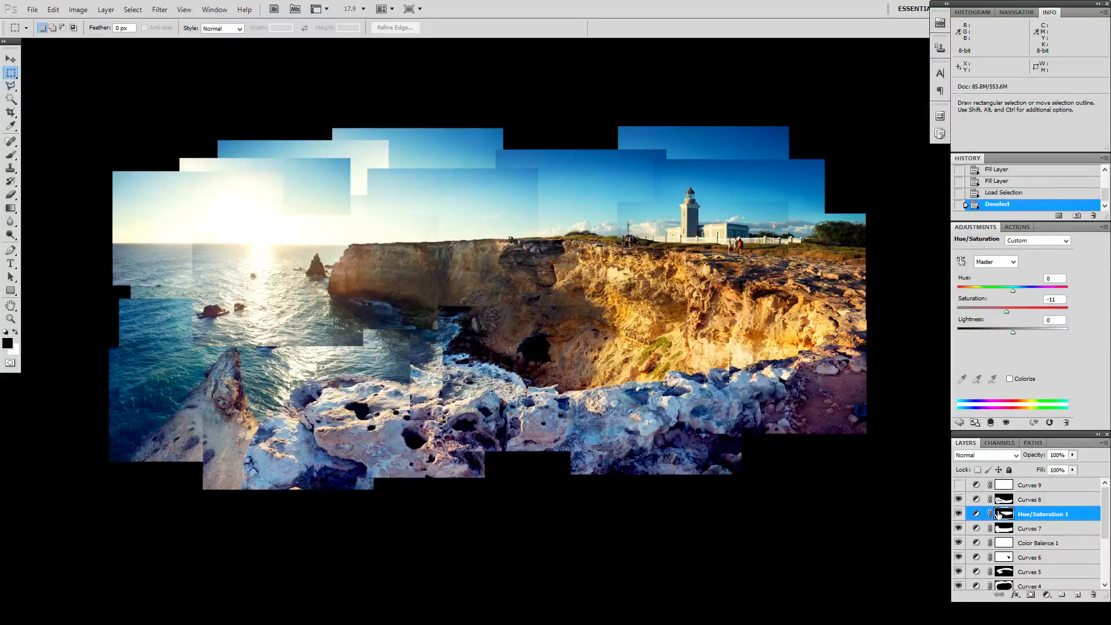
click(958, 486)
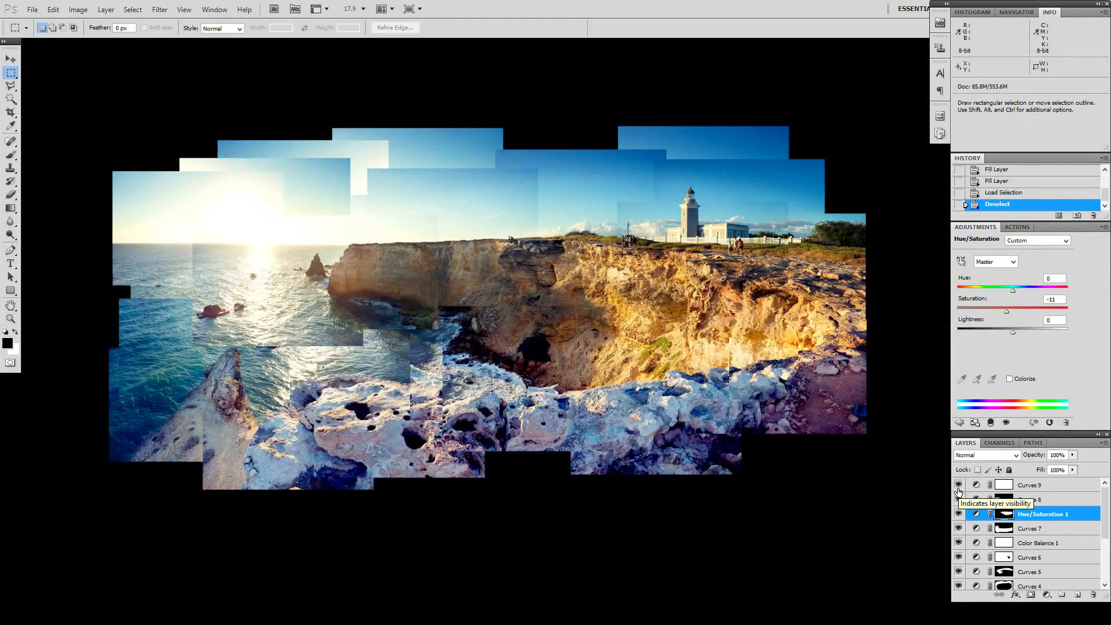
scroll(1050, 536, down, 3)
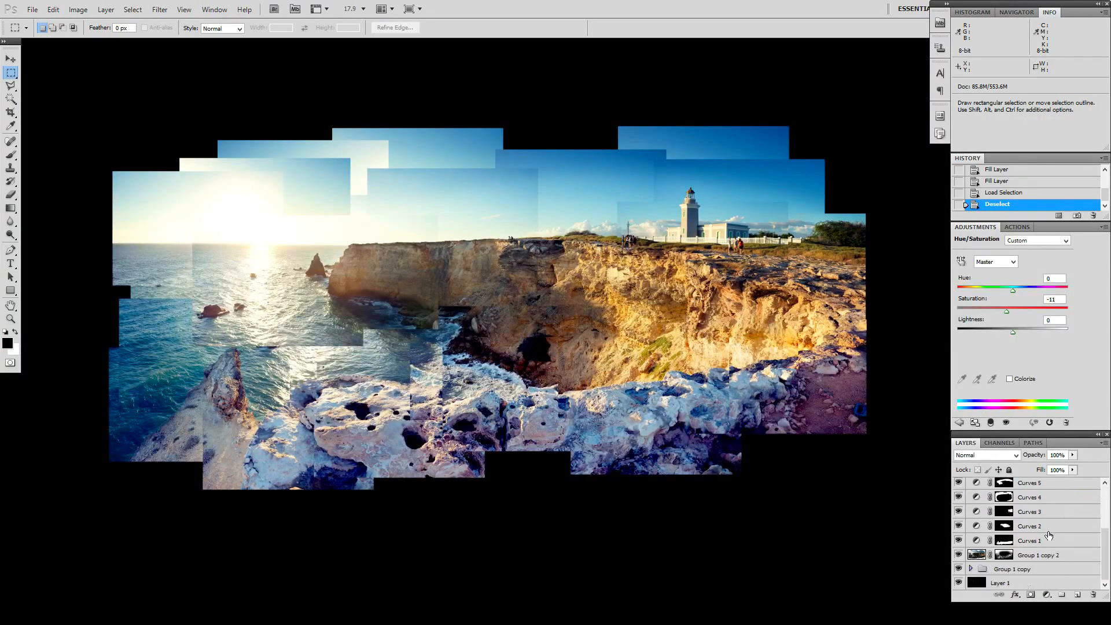
scroll(1050, 536, up, 3)
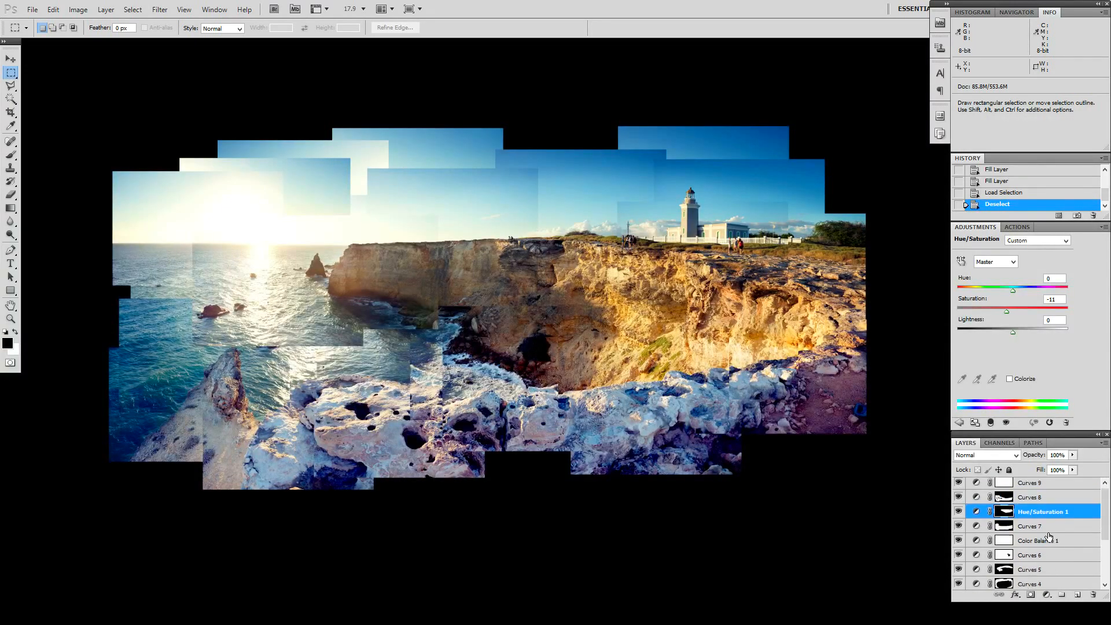
click(1052, 488)
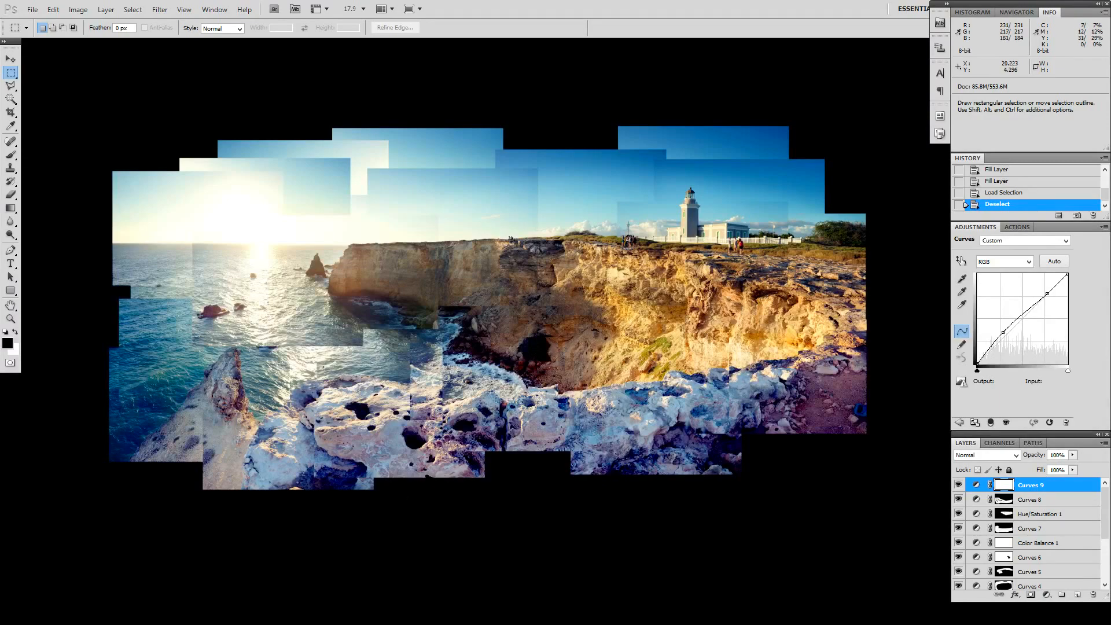
Step: Examine the blending of the photos along the cliff face and foreground rocks up close, and return to the whole collage
scroll(768, 423, up, 6)
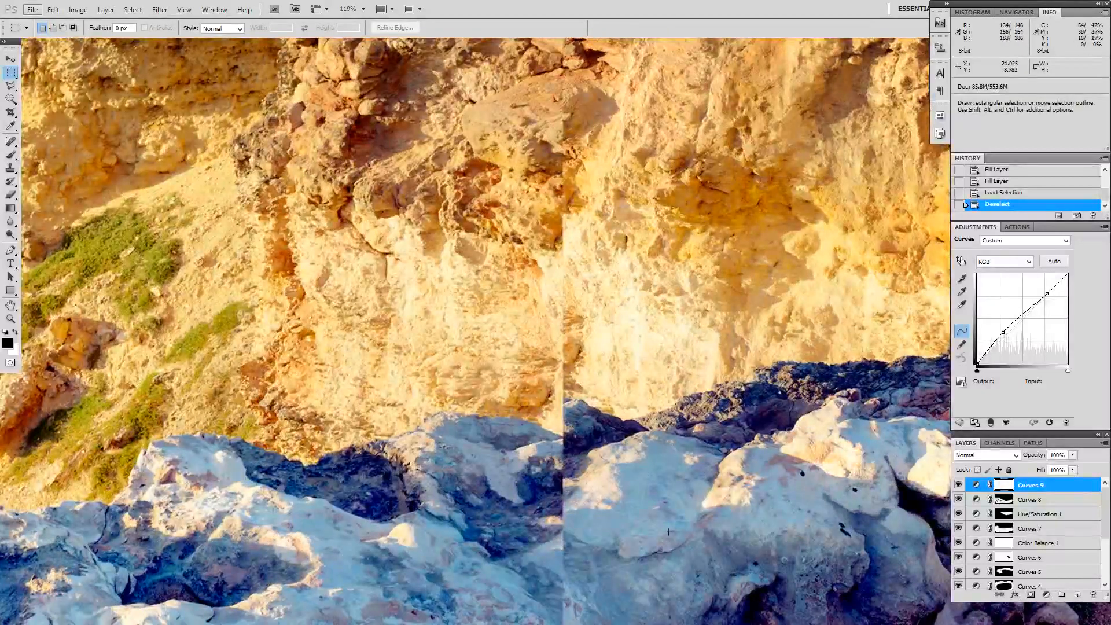
drag(775, 289, 682, 405)
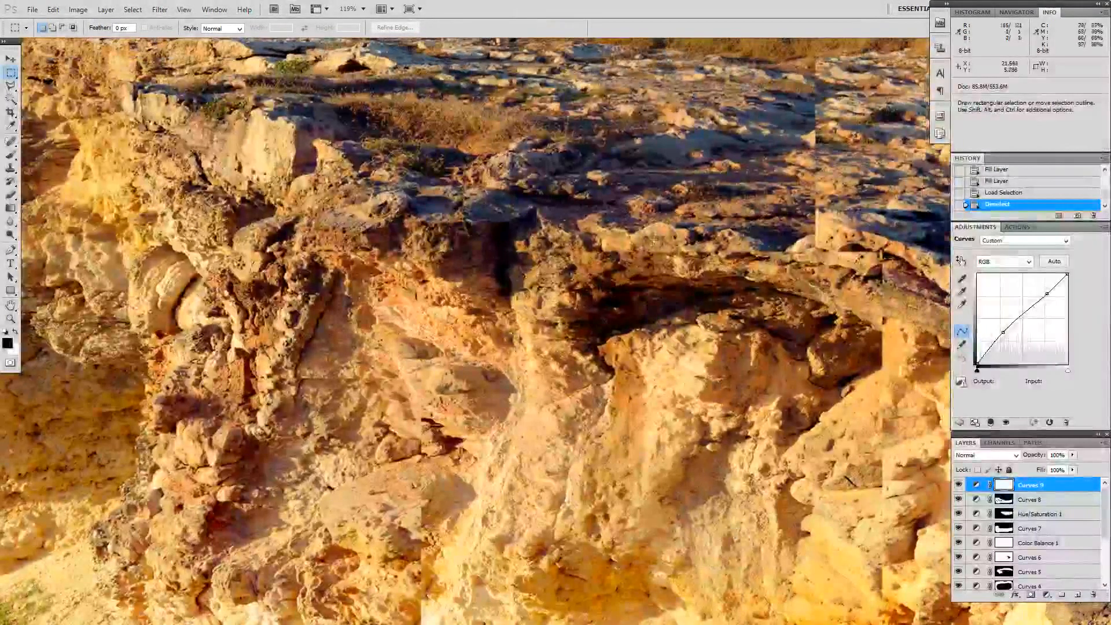
scroll(400, 344, down, 3)
scroll(604, 325, down, 5)
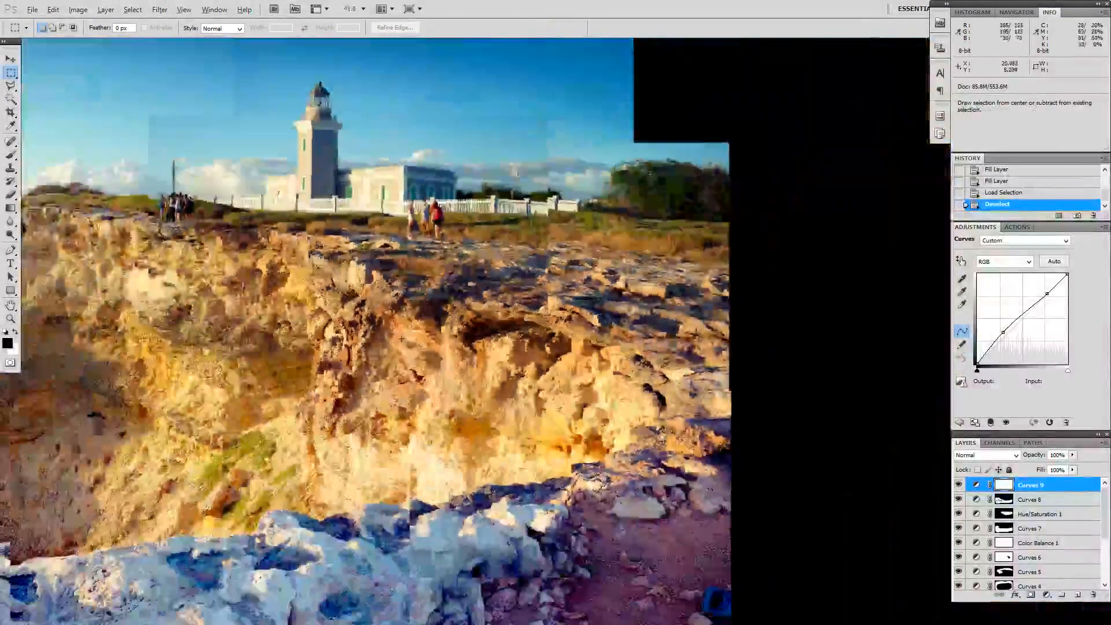
scroll(517, 341, down, 1)
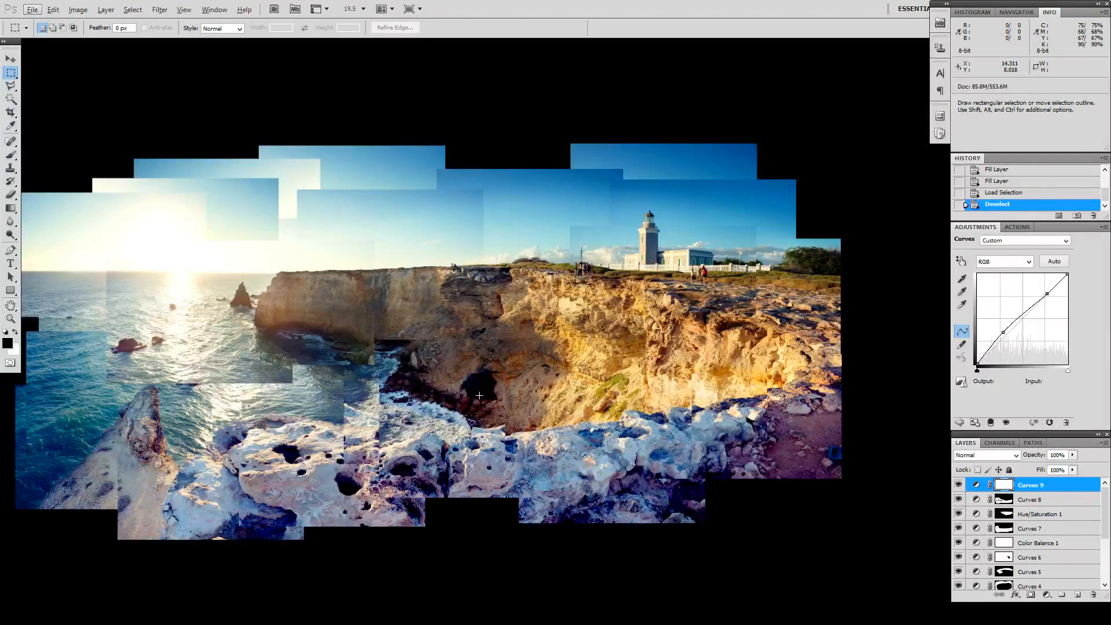
Step: Check the collage's pixel dimensions and document size in Image Size, and close the dialog without applying changes
drag(435, 391, 497, 382)
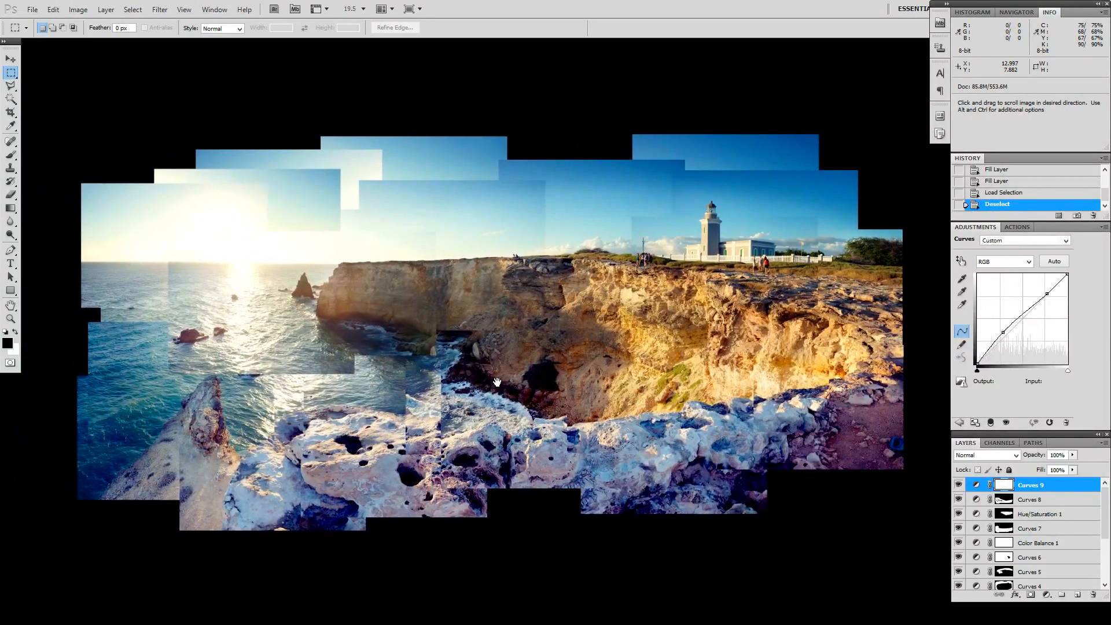
key(ctrl+alt+i)
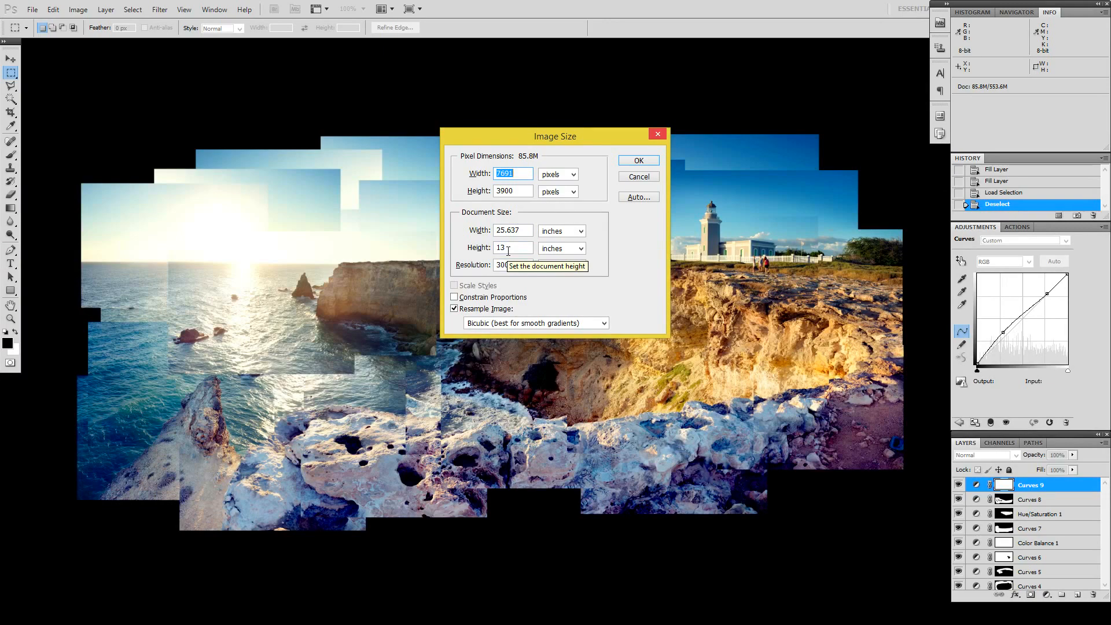
click(648, 178)
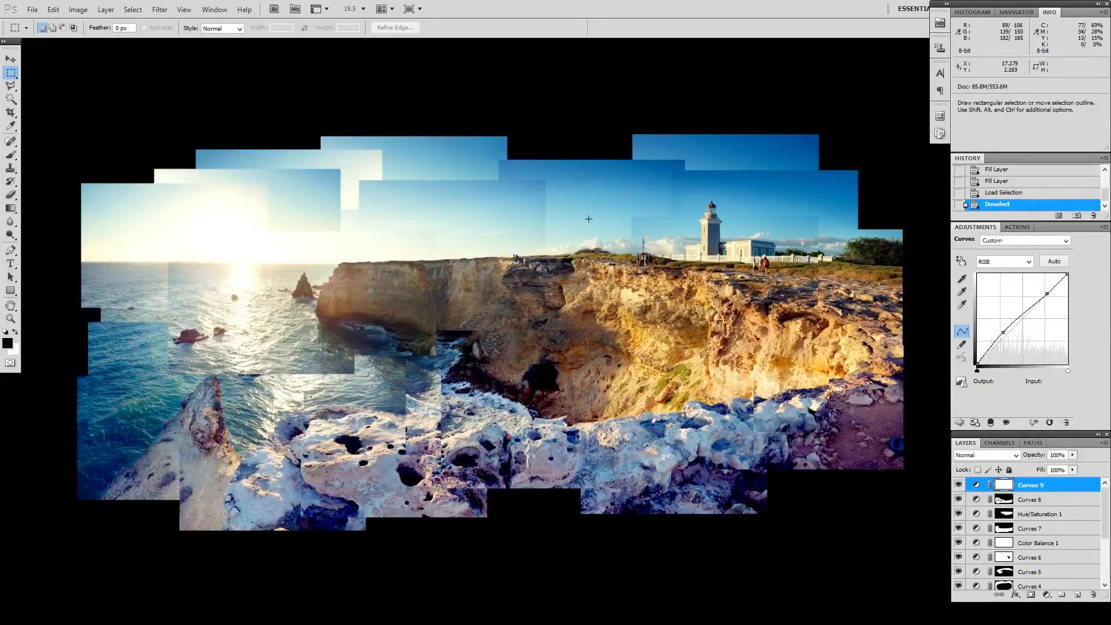